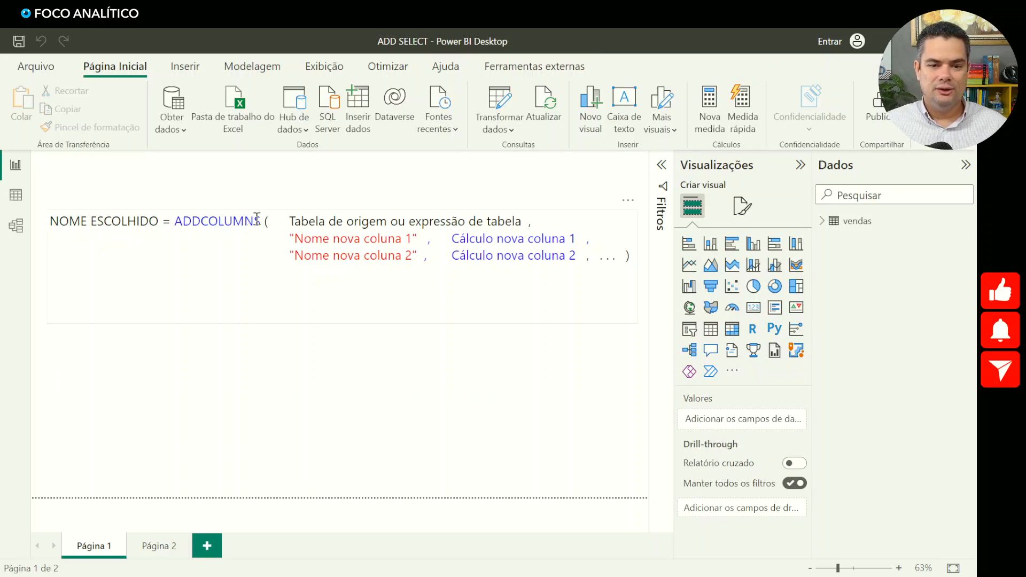
- Examine the ADDCOLUMNS syntax in the text box: result name, function, source table, new column name and its calculation
left_click_drag(266, 221, 175, 223)
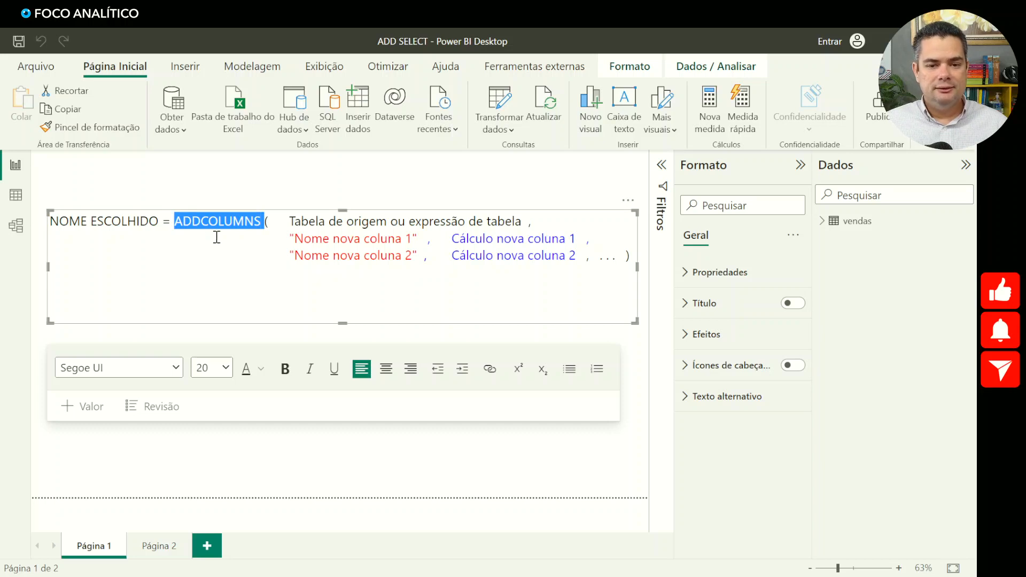
left_click_drag(159, 221, 50, 224)
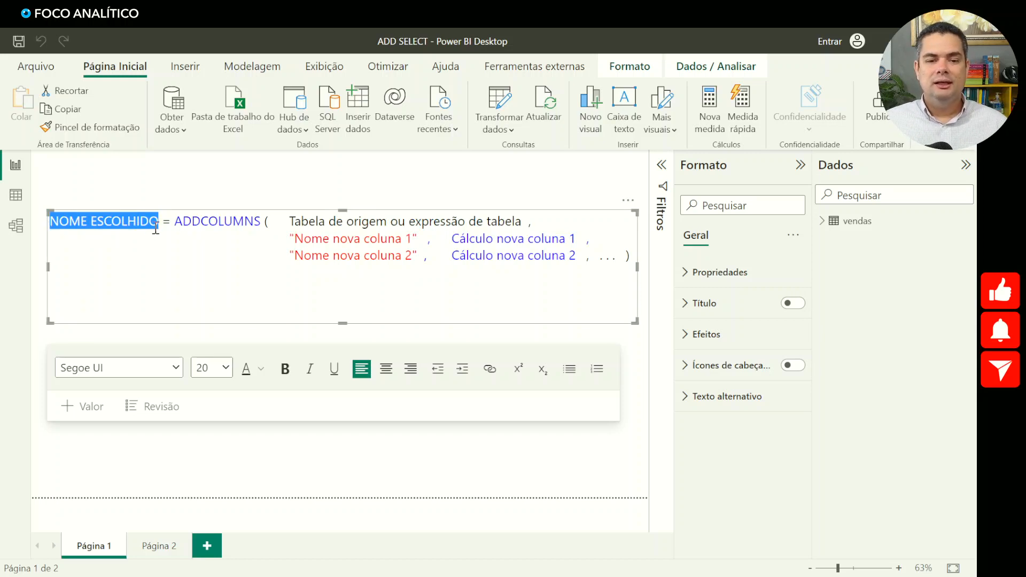
double_click(230, 221)
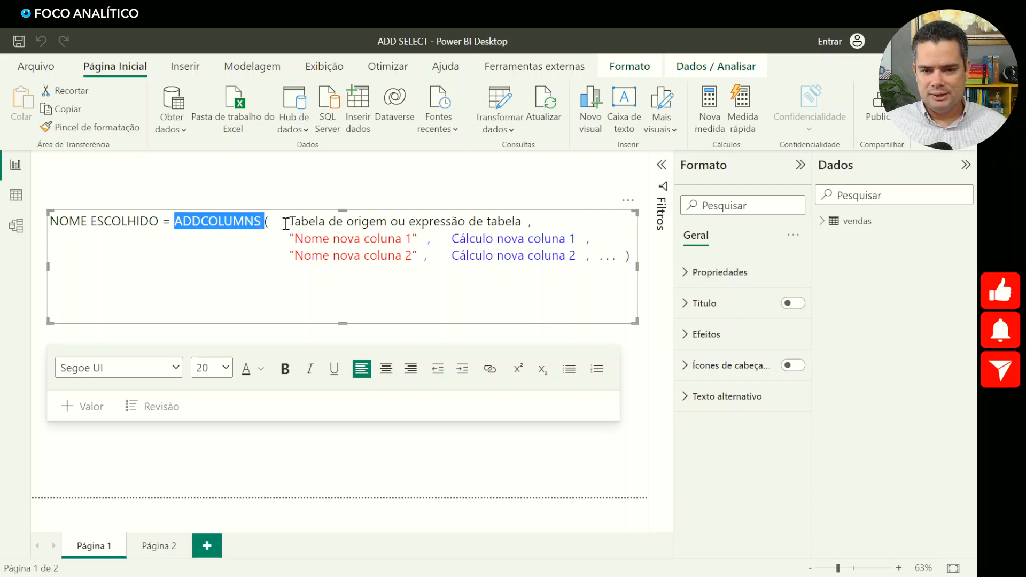
left_click_drag(288, 222, 523, 220)
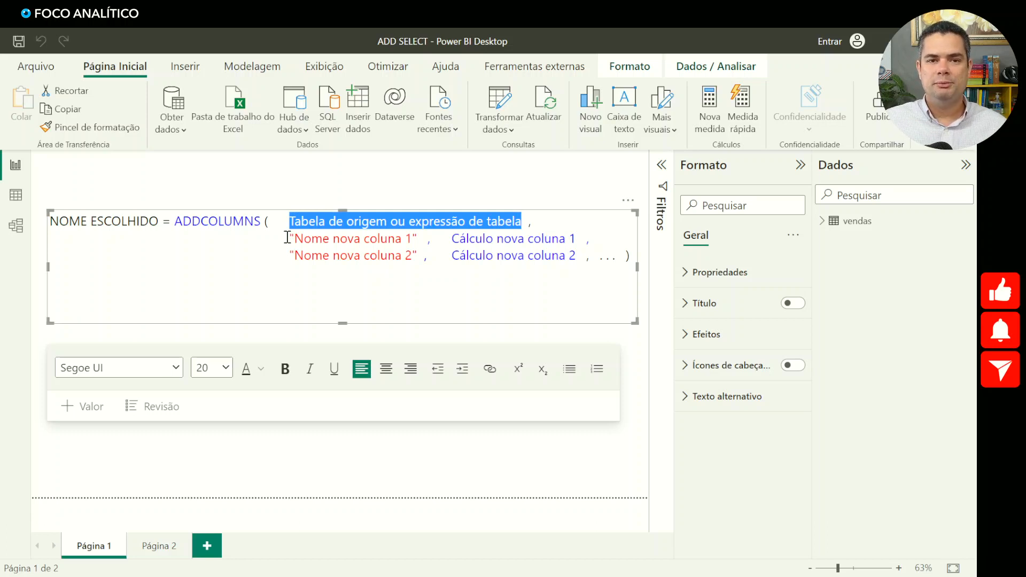
left_click_drag(287, 237, 420, 239)
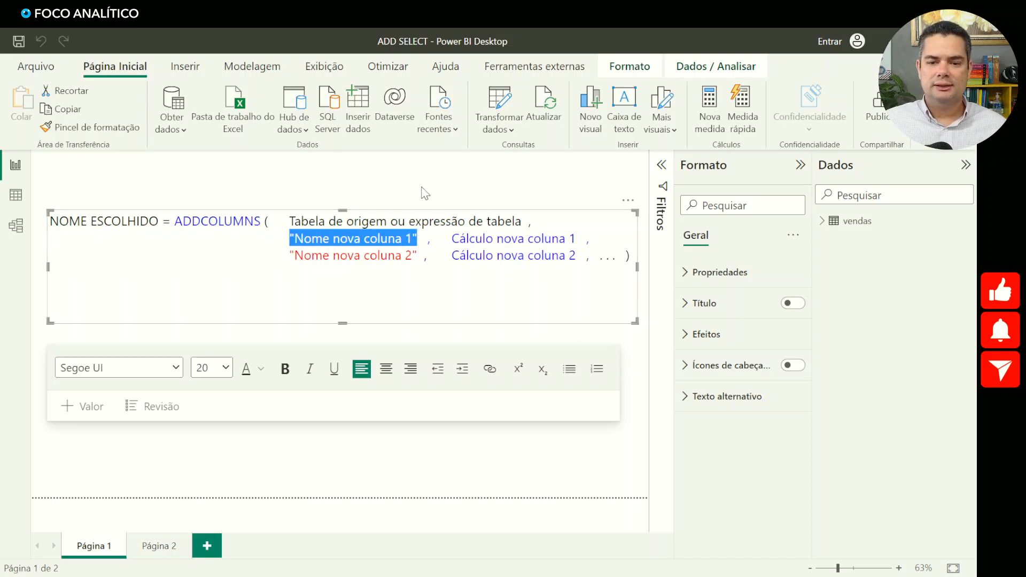
left_click_drag(452, 239, 577, 235)
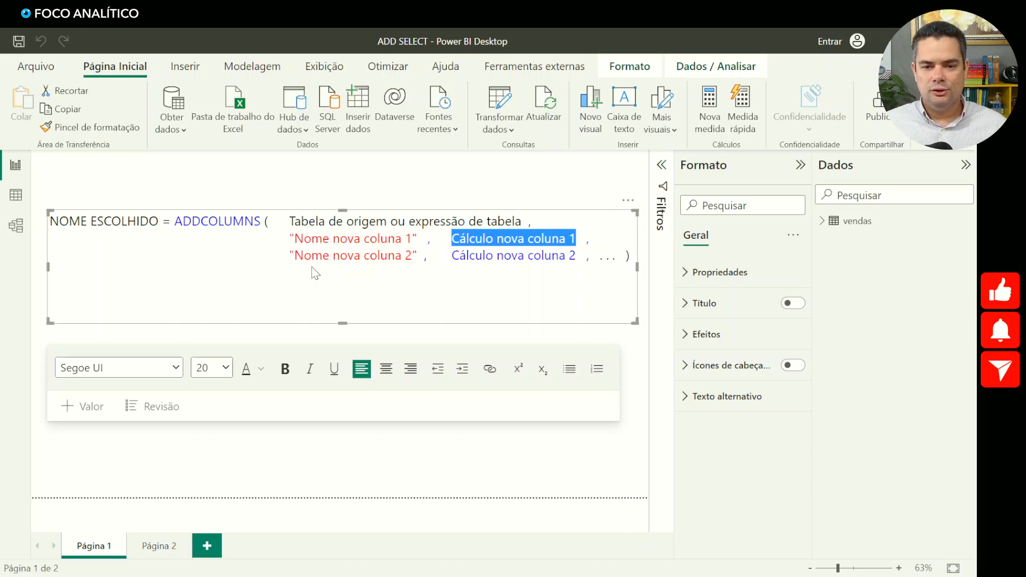
left_click(335, 185)
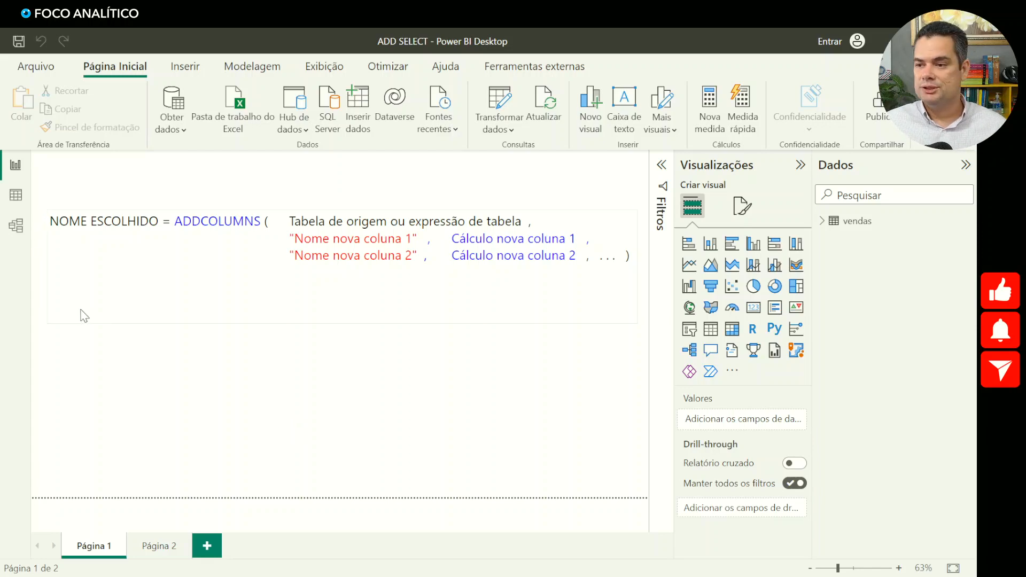
- Show the vendas table's fields and rows, and start a new calculated table ADD with ADDCOLUMNS using vendas as the source
left_click(823, 223)
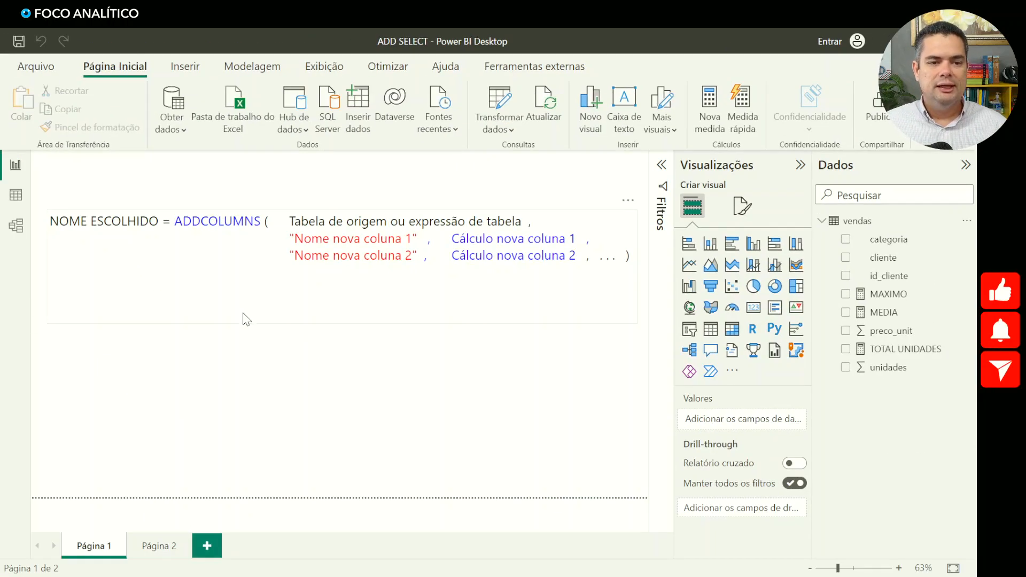
left_click(15, 195)
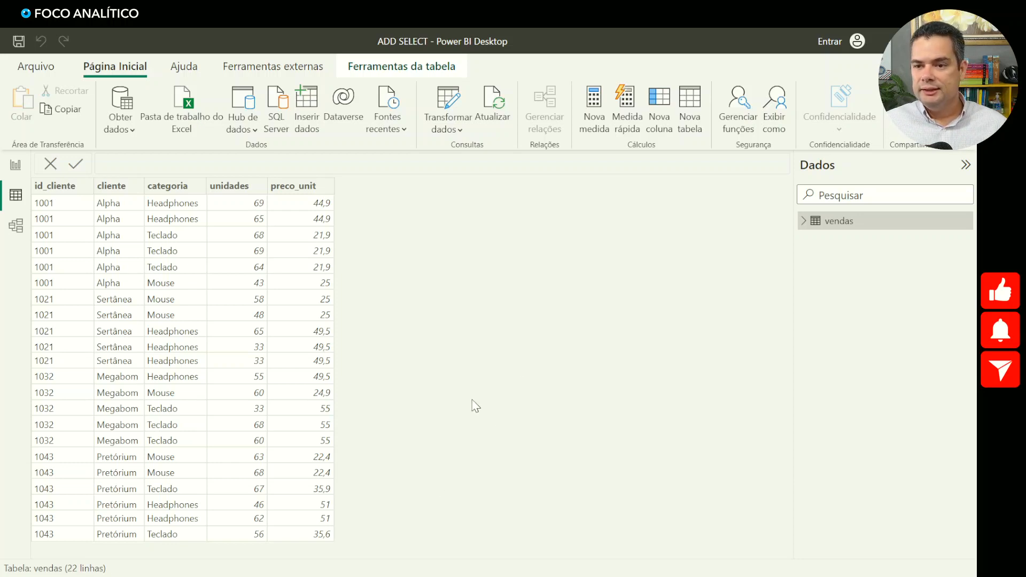
left_click(698, 114)
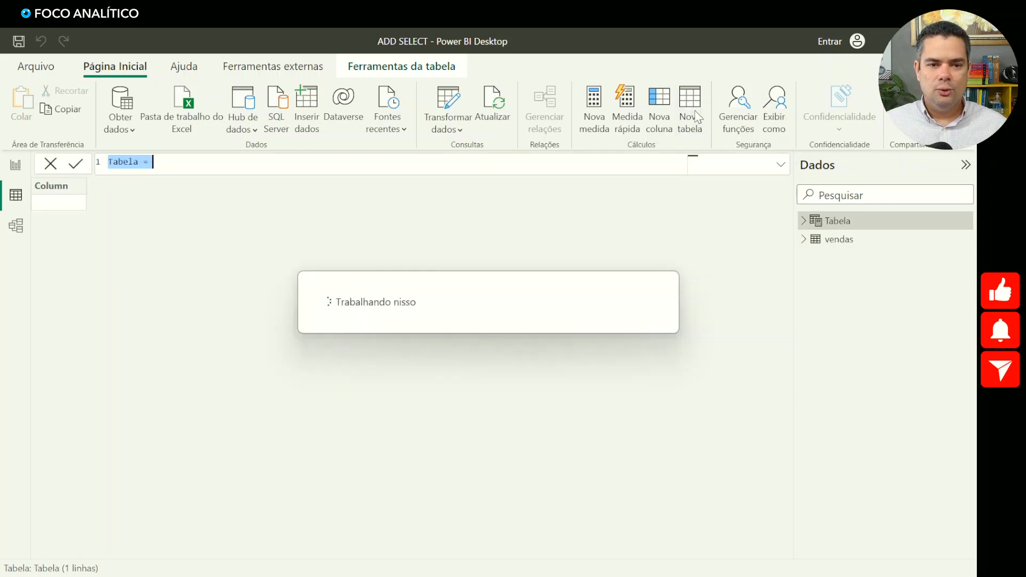
type("A")
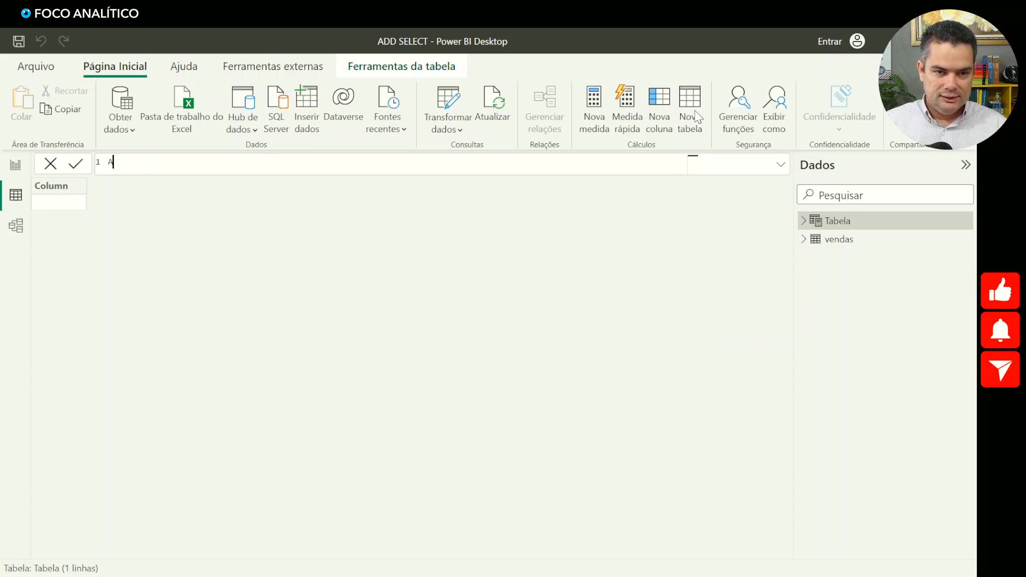
type("DD")
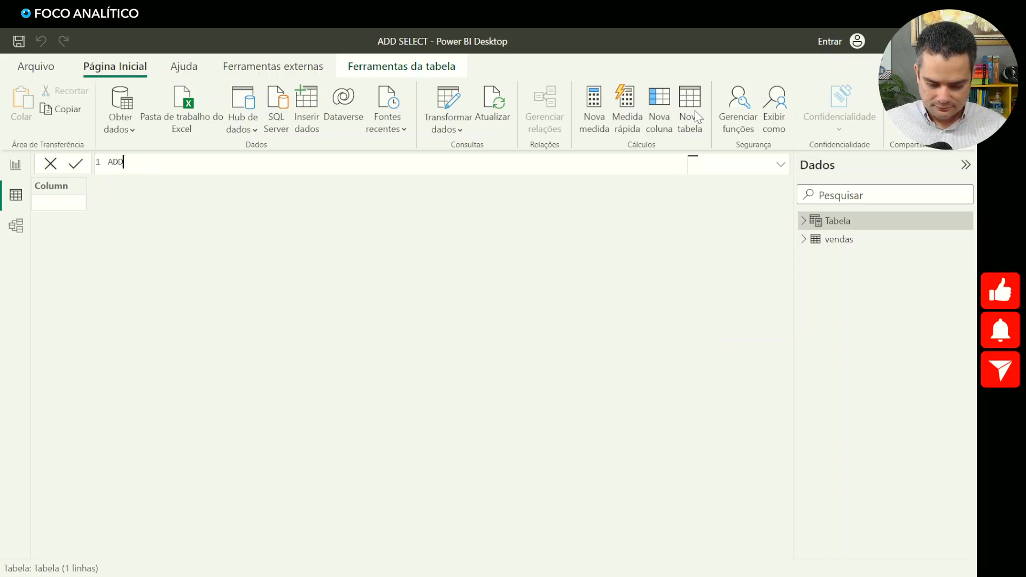
type(" = ADD")
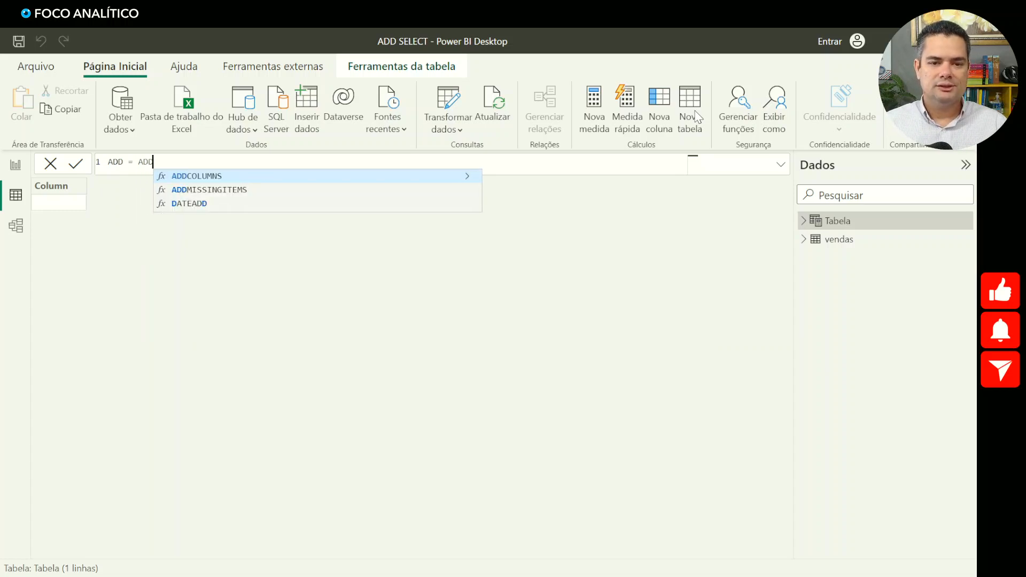
key("Tab")
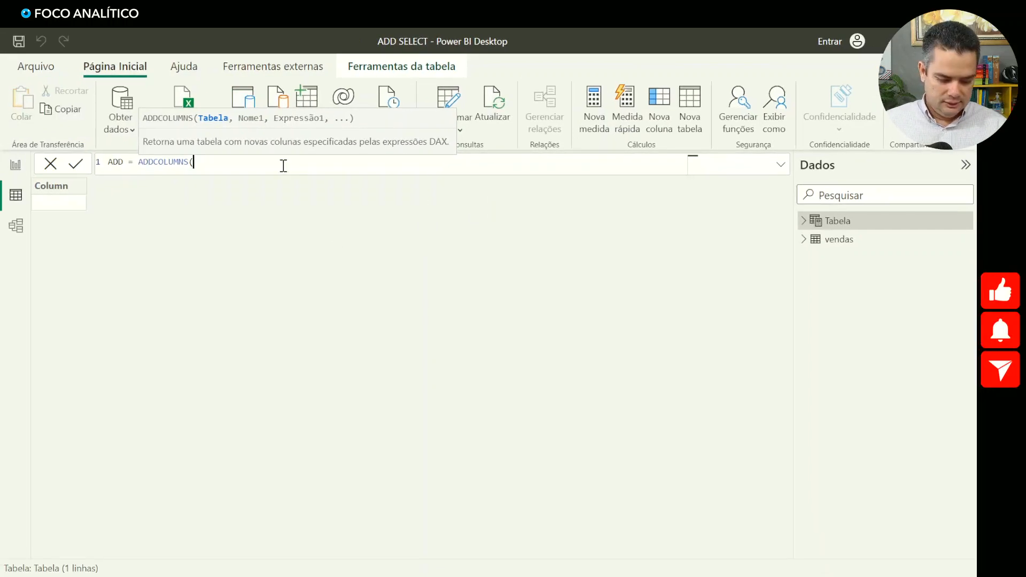
type("VEND")
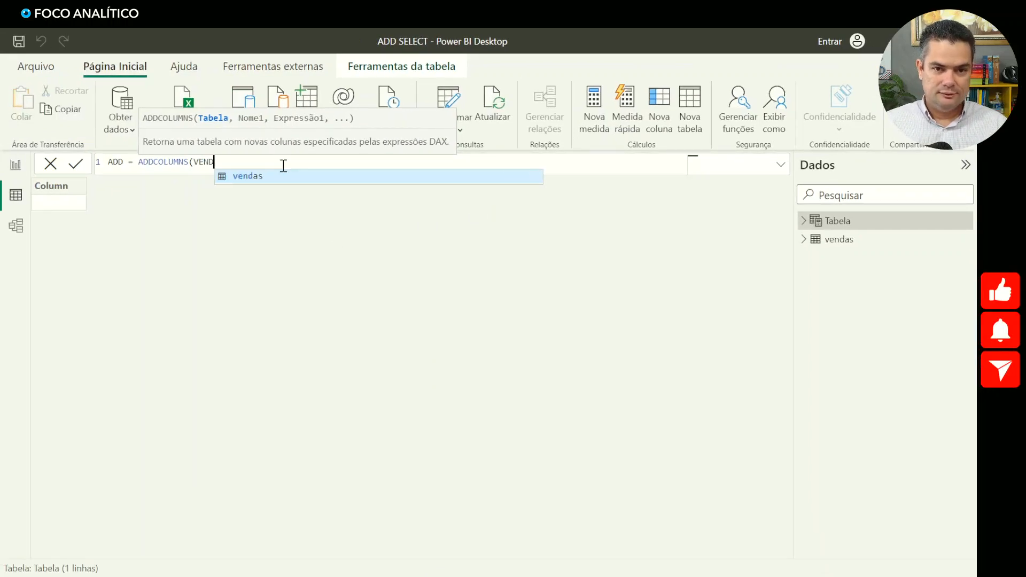
key("Tab")
type(",")
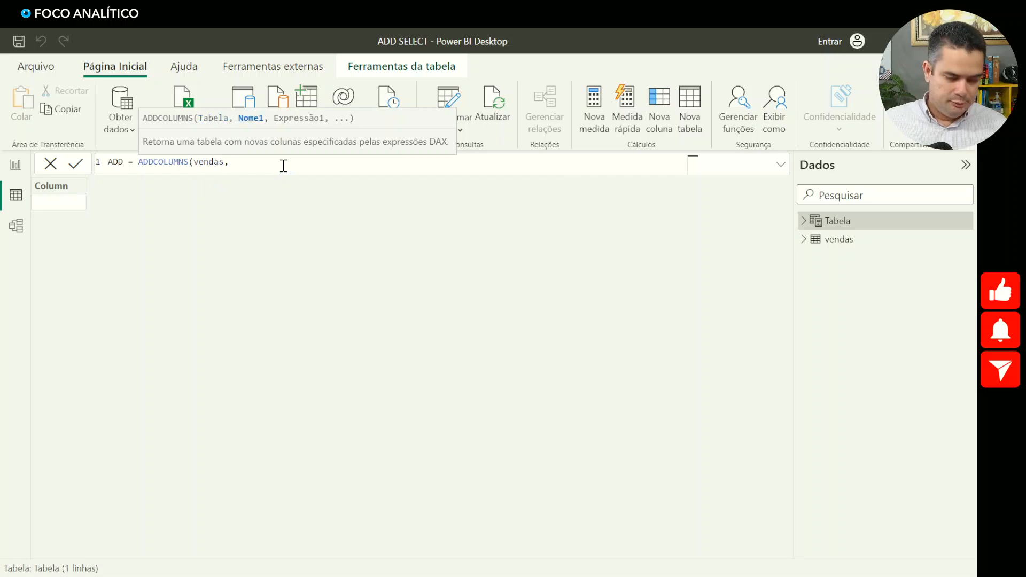
- Name the new column "faturamento" on an indented second line of the ADD formula
key("shift+Return")
key("Tab")
key("Tab")
key("Tab")
key("Tab")
key("Tab")
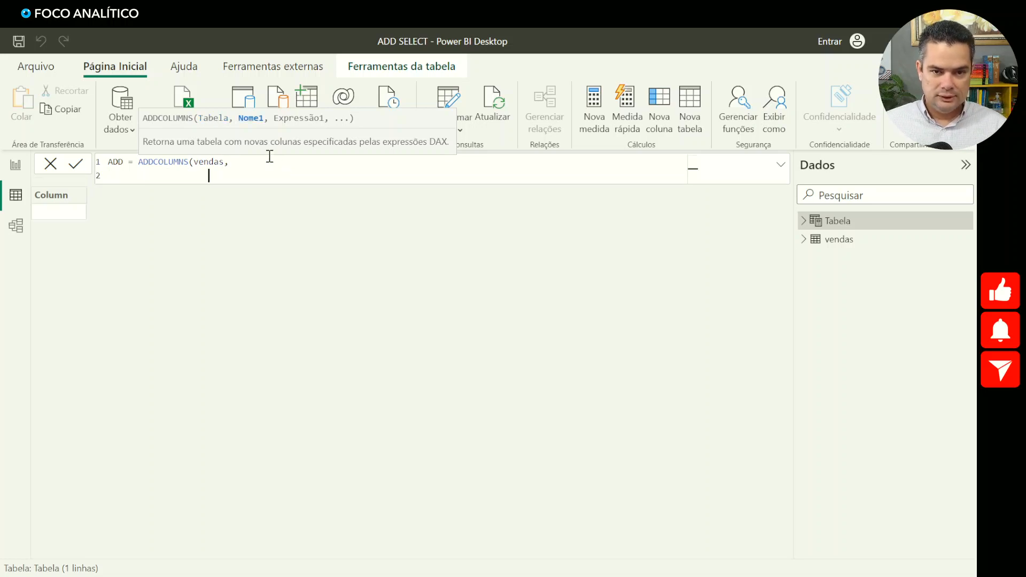
type("\"")
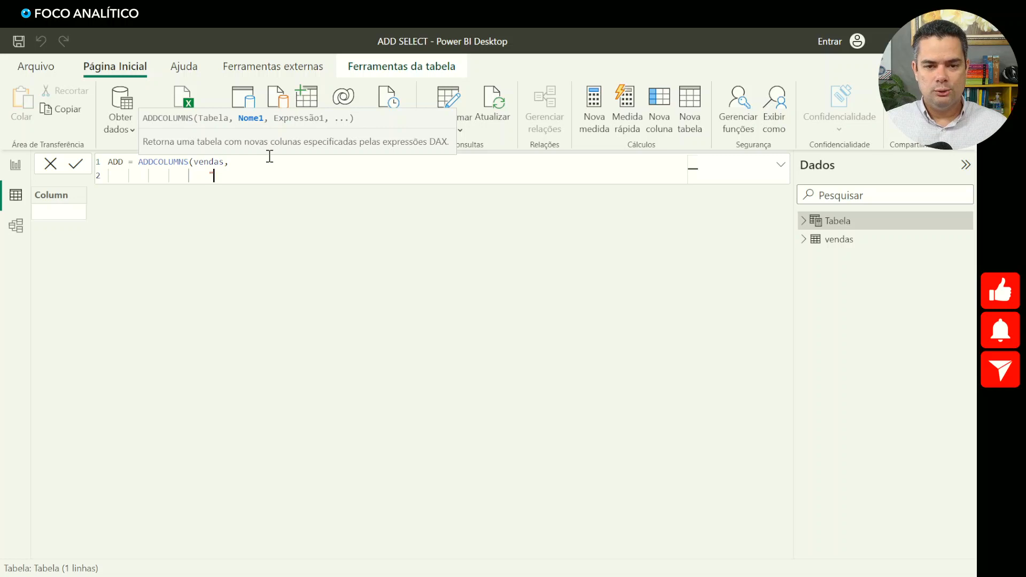
type("fatura")
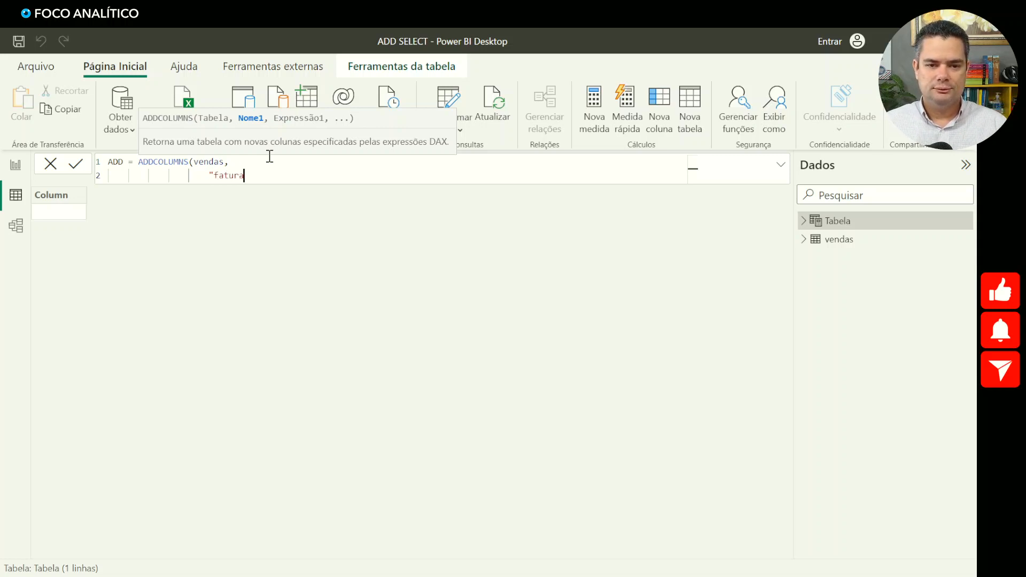
type("mento\"")
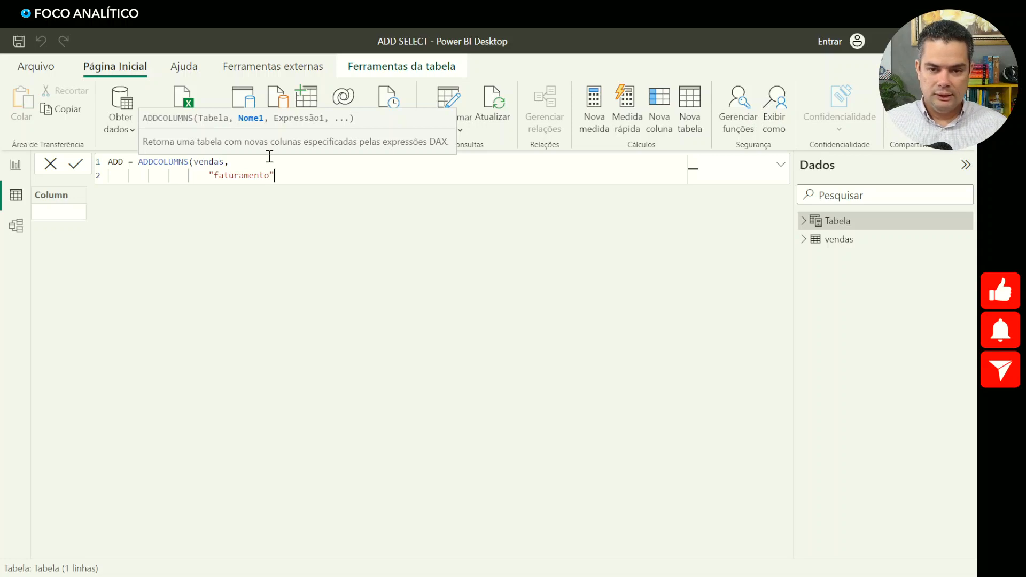
type(",")
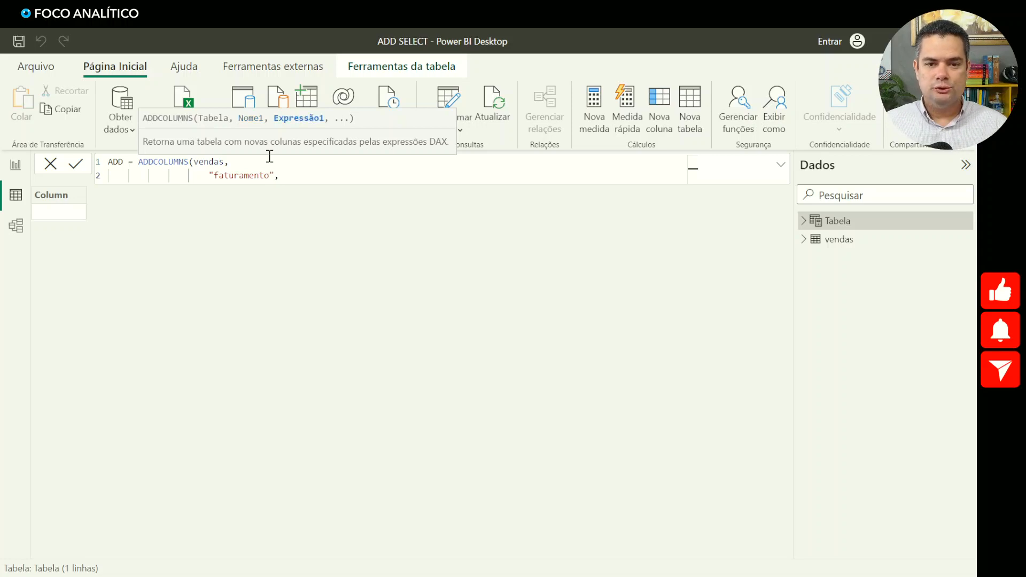
type(" venda")
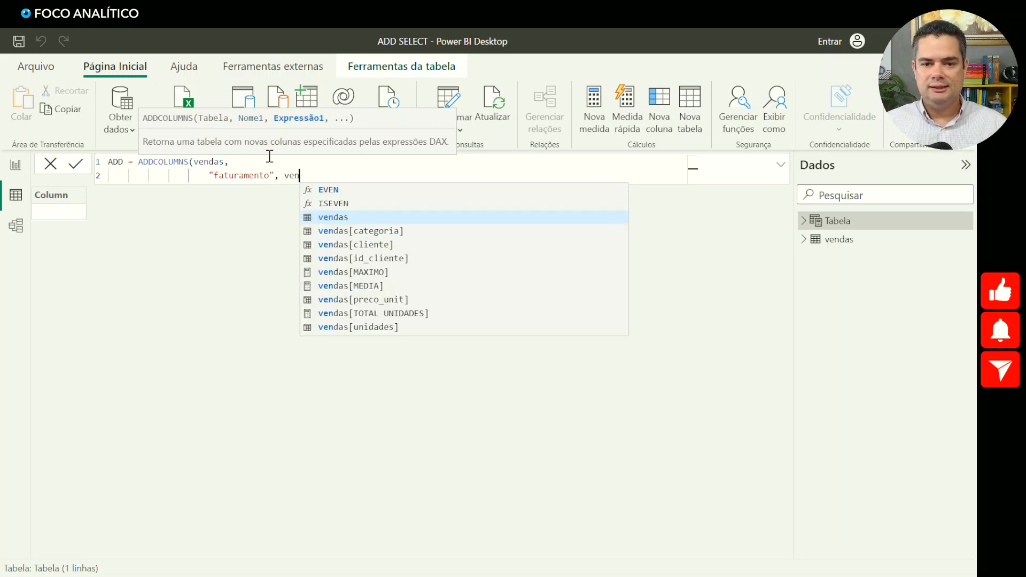
- Calculate faturamento as vendas[preco_unit]*vendas[unidades], commit the ADD formula, and compare the resulting table with vendas
key("Down")
key("Down")
key("Down")
key("Down")
key("Down")
key("Down")
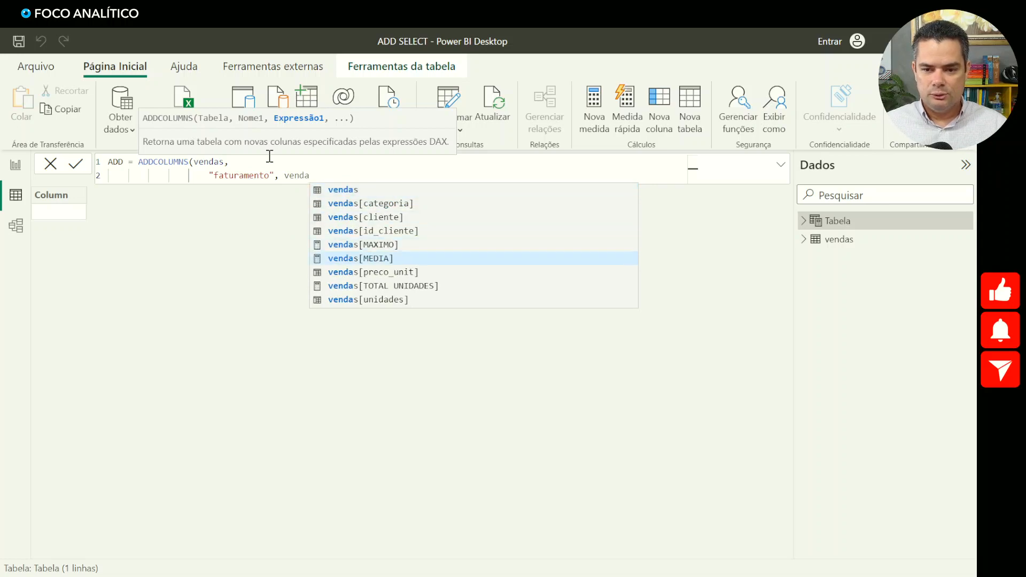
key("Tab")
type("*")
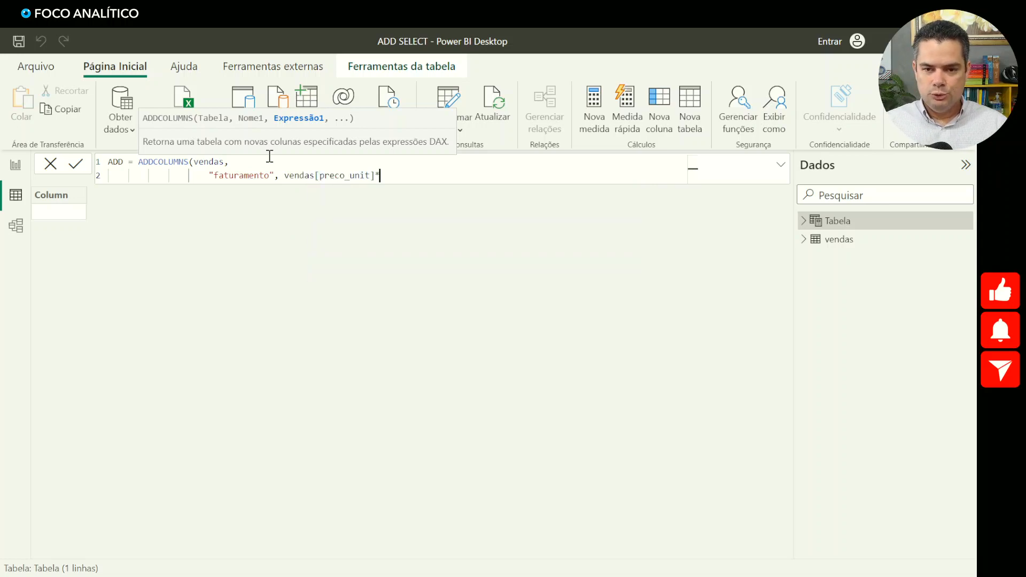
type("venda")
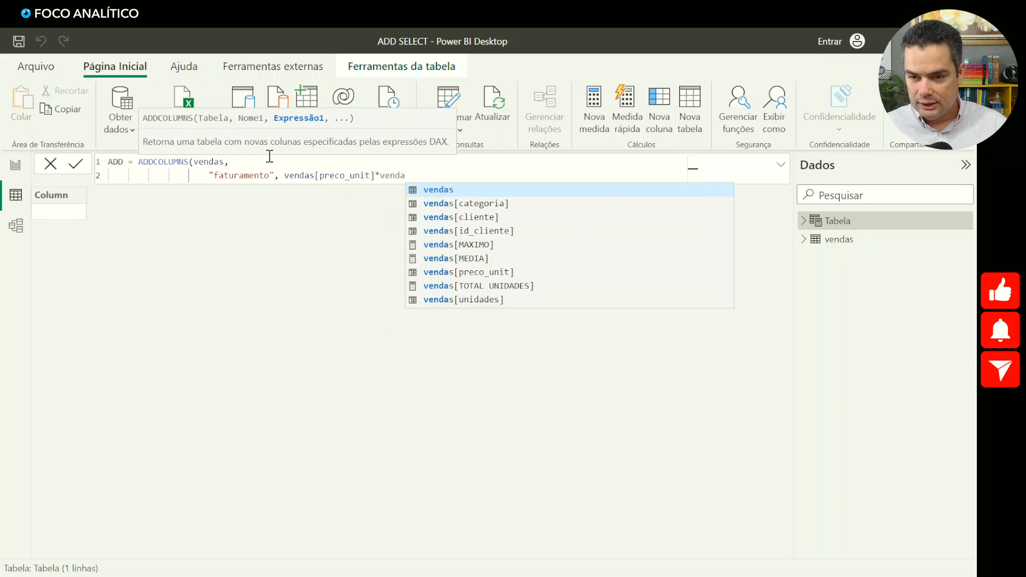
key("Down")
key("Down")
key("Down")
key("Down")
key("Down")
key("Down")
key("Down")
key("Down")
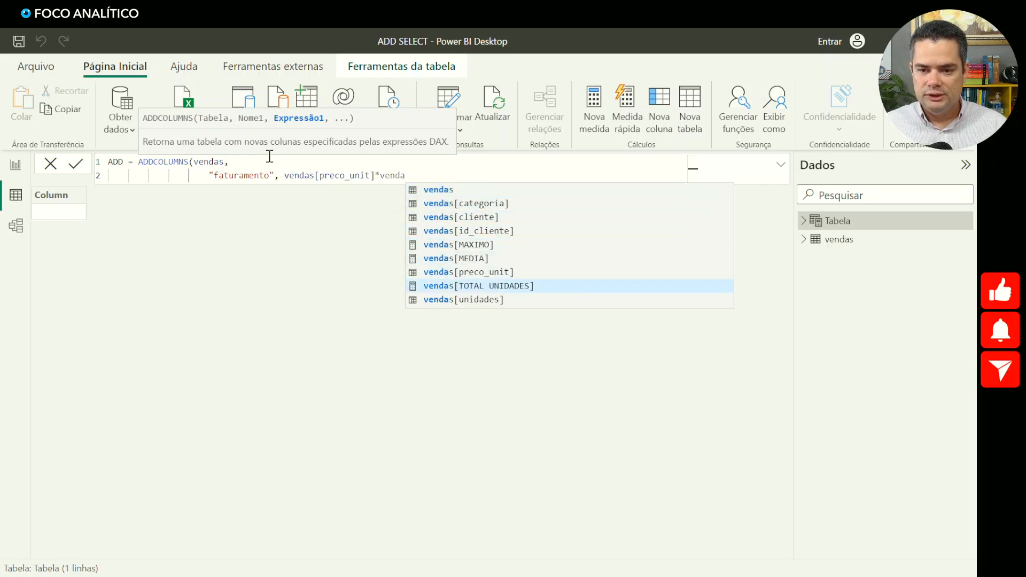
key("Tab")
type(")")
key("Return")
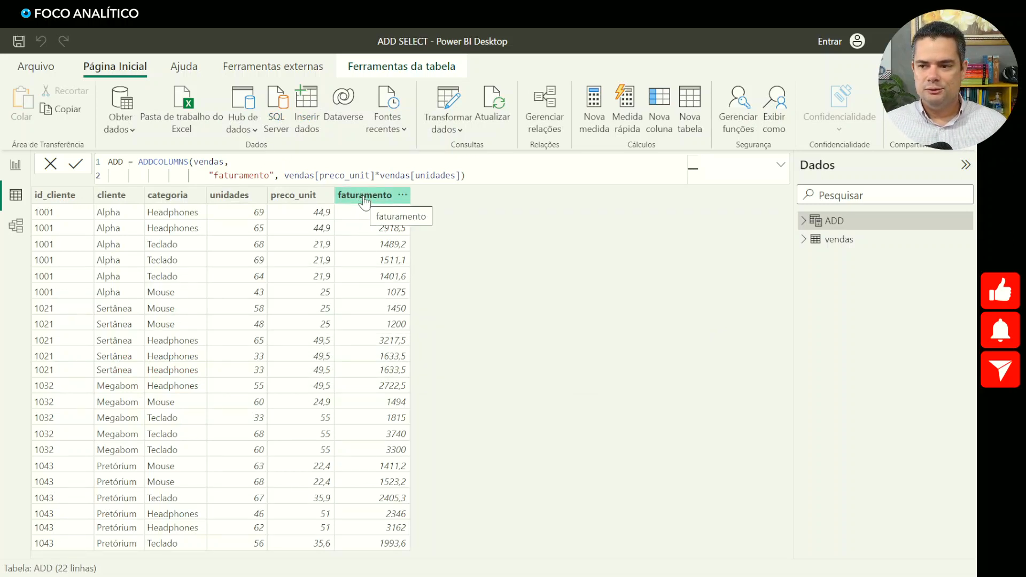
left_click(838, 241)
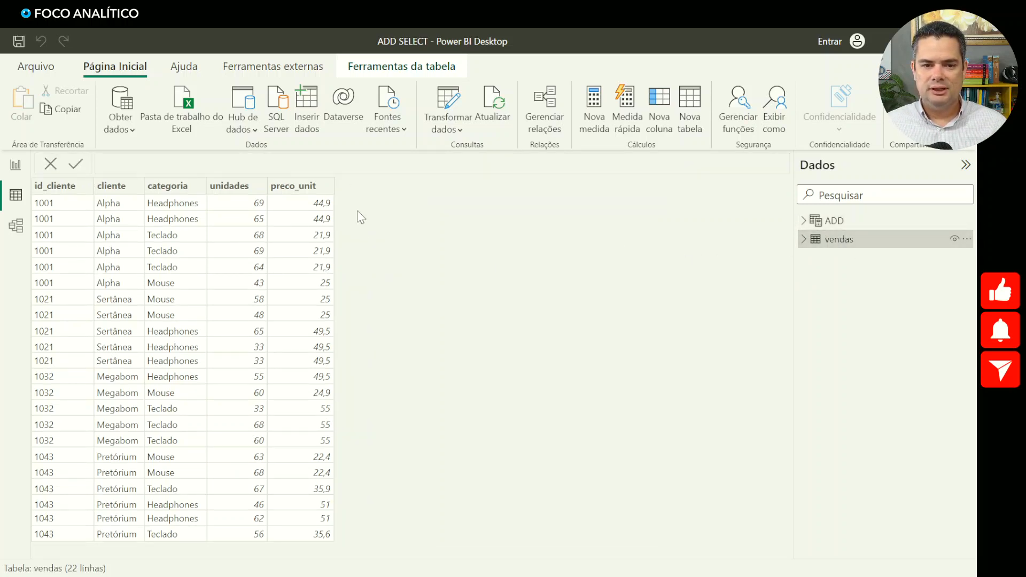
left_click(832, 221)
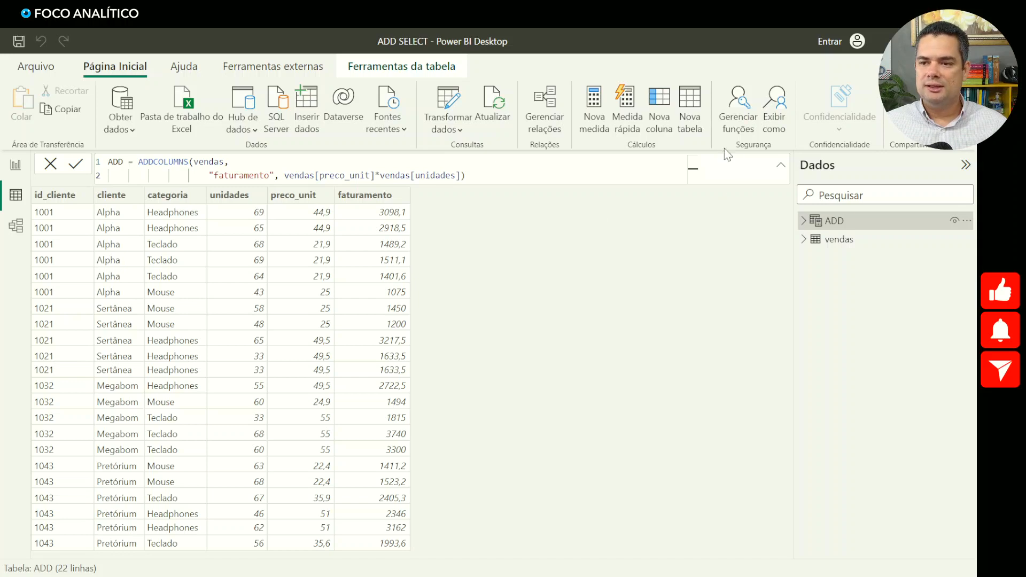
- Start another calculated table named SELECT with SELECTCOLUMNS using vendas as the source table
left_click(688, 110)
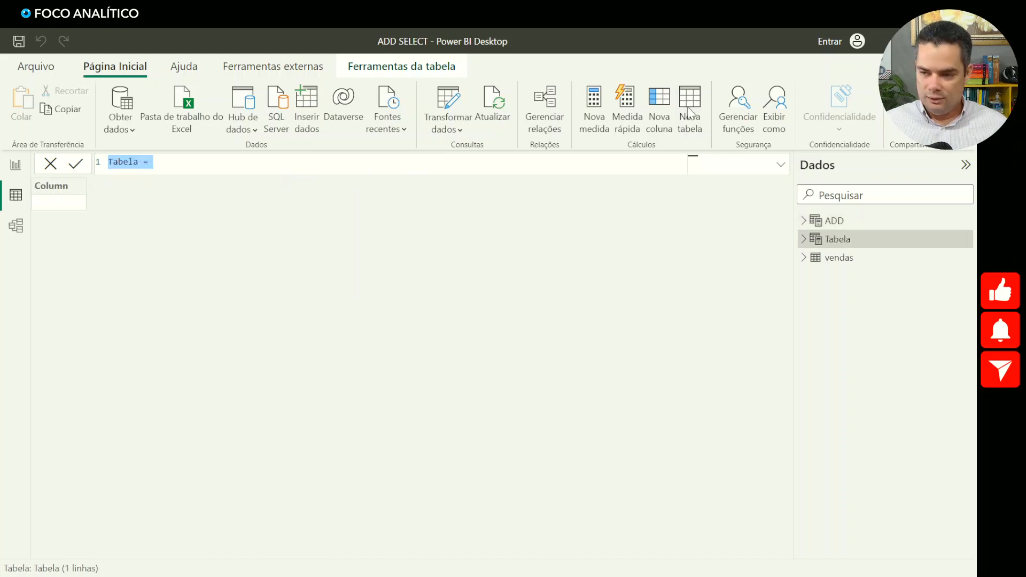
type("SELEC")
key("BackSpace")
key("BackSpace")
key("BackSpace")
type("LECT = ")
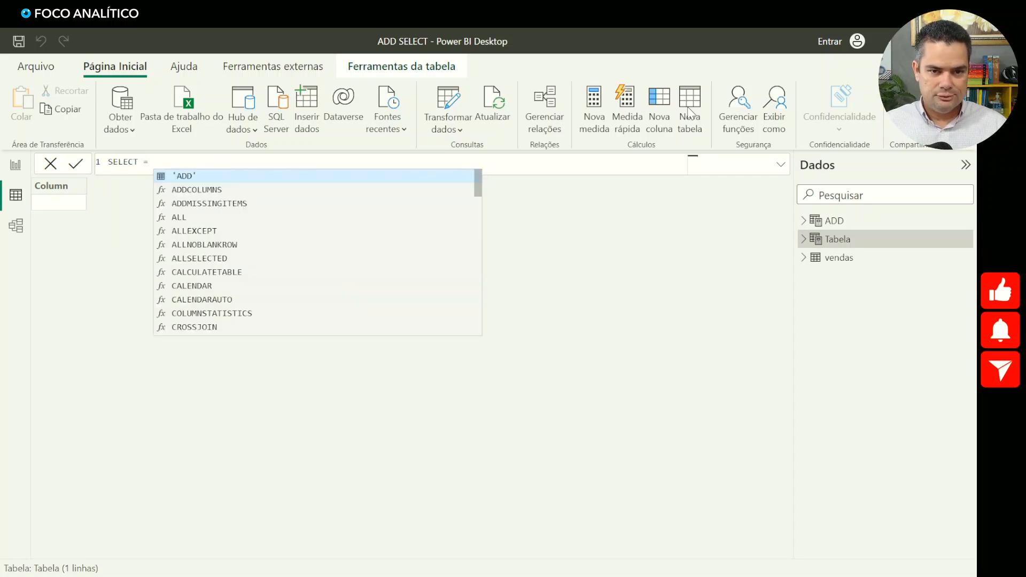
type("SELECTCOLUMNS(")
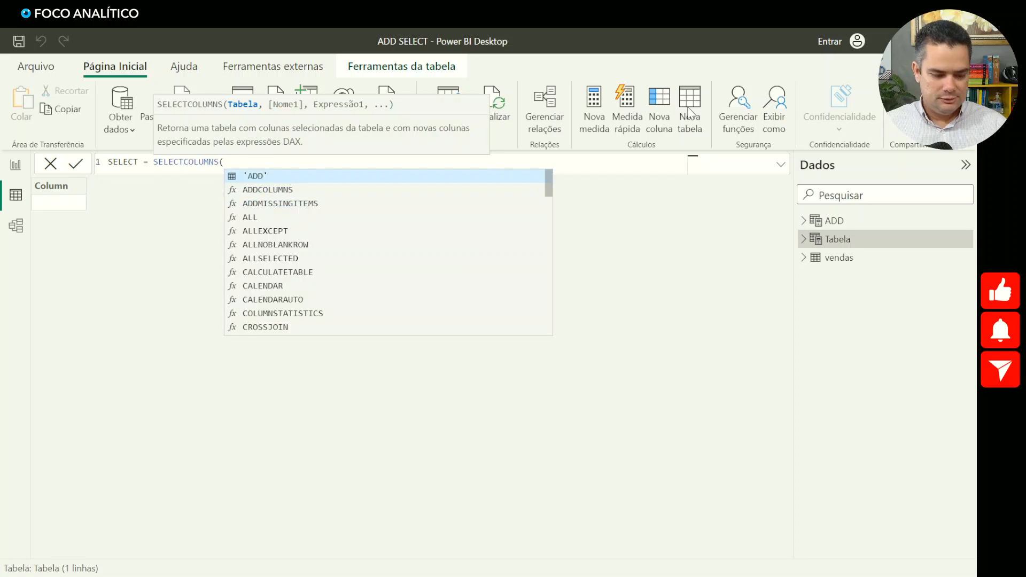
type("t")
key("BackSpace")
type("ven")
key("Tab")
type(",")
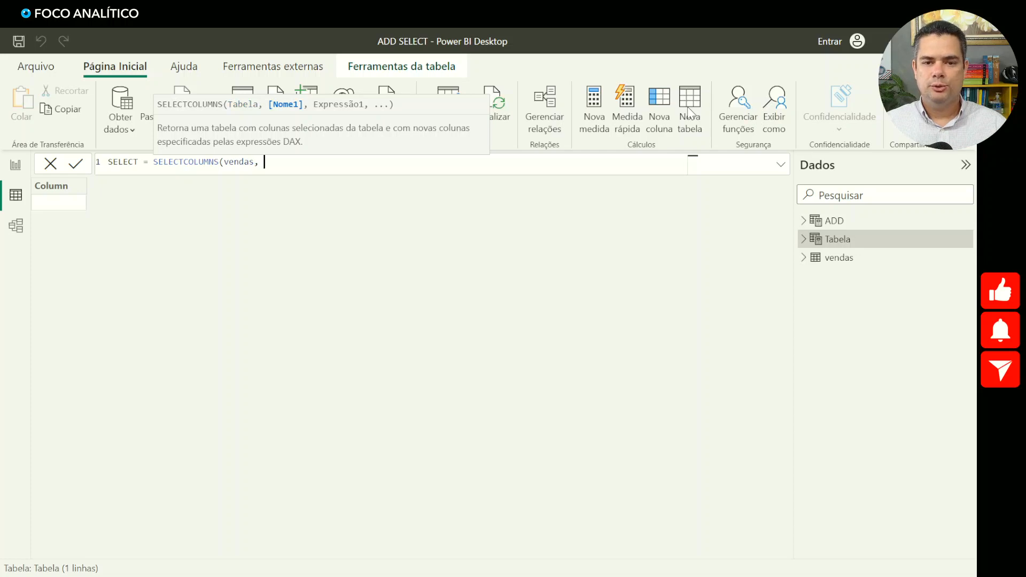
- Add a column named "faturamento" on a new line of the SELECT formula and begin its expression with vendas[preco_unit]
key("shift+Return")
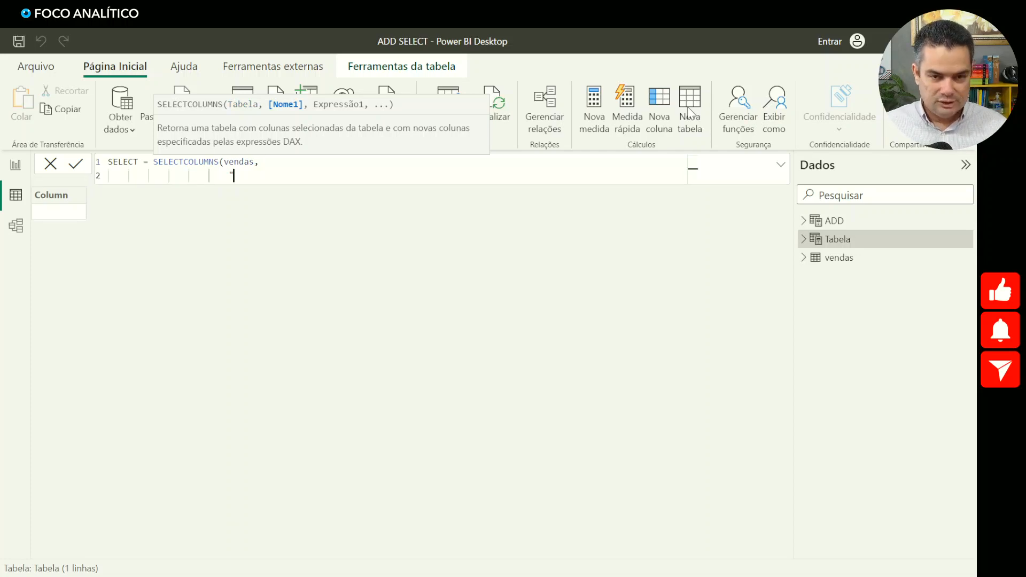
type("\"faturamento")
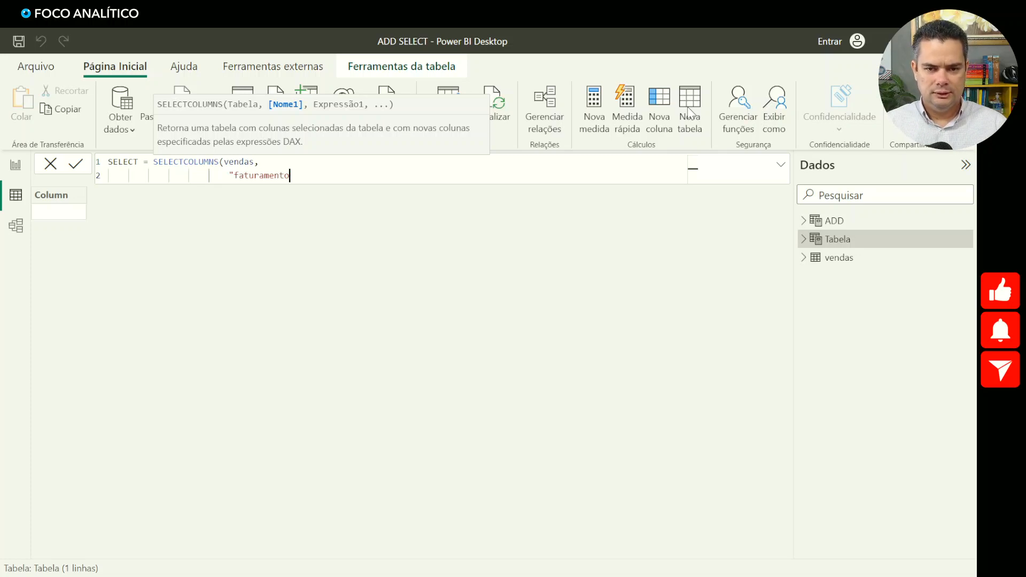
type("\", venda")
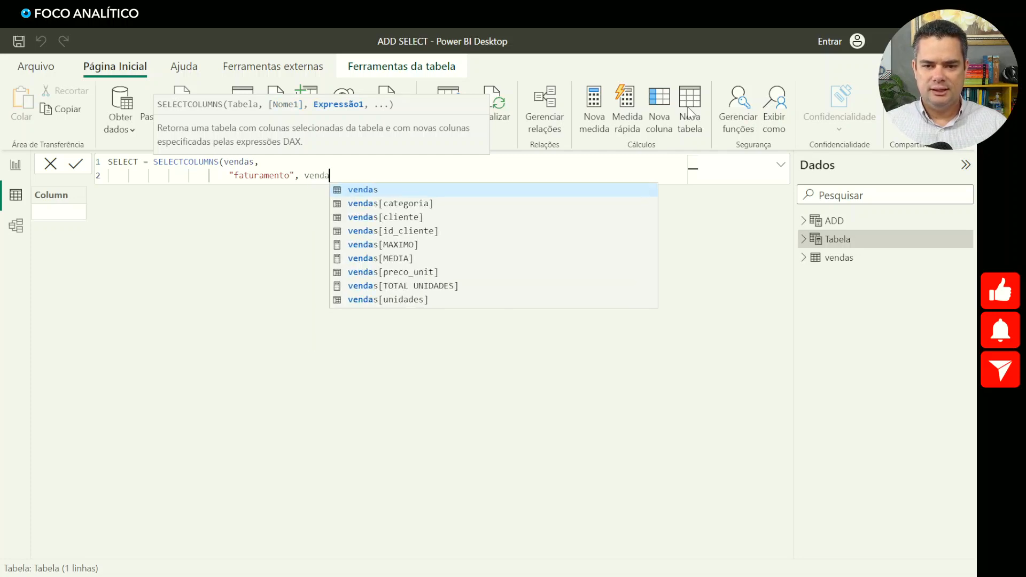
key("Down")
key("Down")
key("Down")
key("Down")
key("Down")
key("Down")
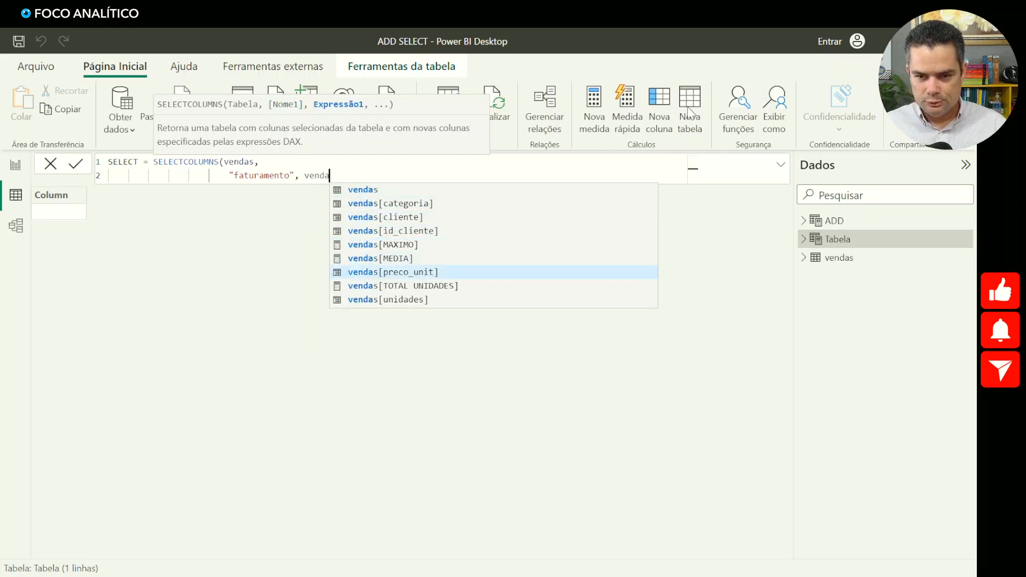
key("Tab")
- Multiply the faturamento expression by vendas[unidades], close the SELECTCOLUMNS function and commit the formula
type("*")
type("veb")
key("BackSpace")
type("nda")
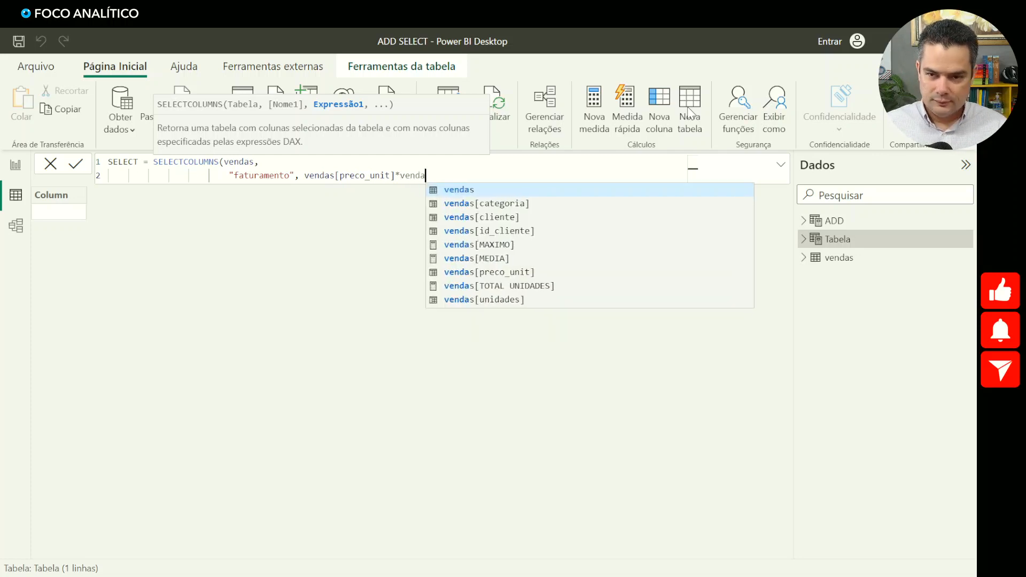
key("Down")
key("Down")
key("Down")
key("Down")
key("Down")
key("Down")
key("Down")
key("Down")
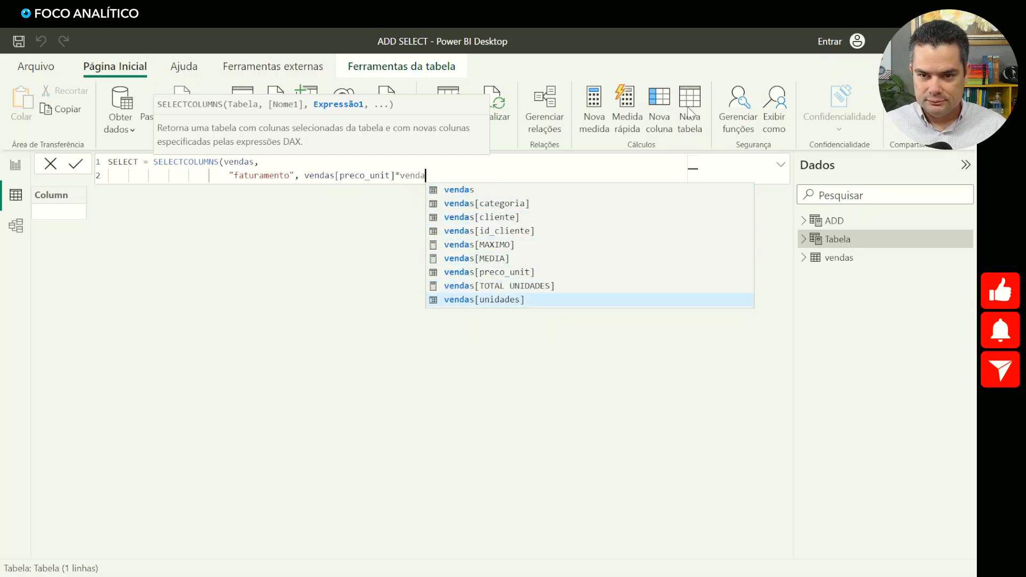
key("Tab")
type(")")
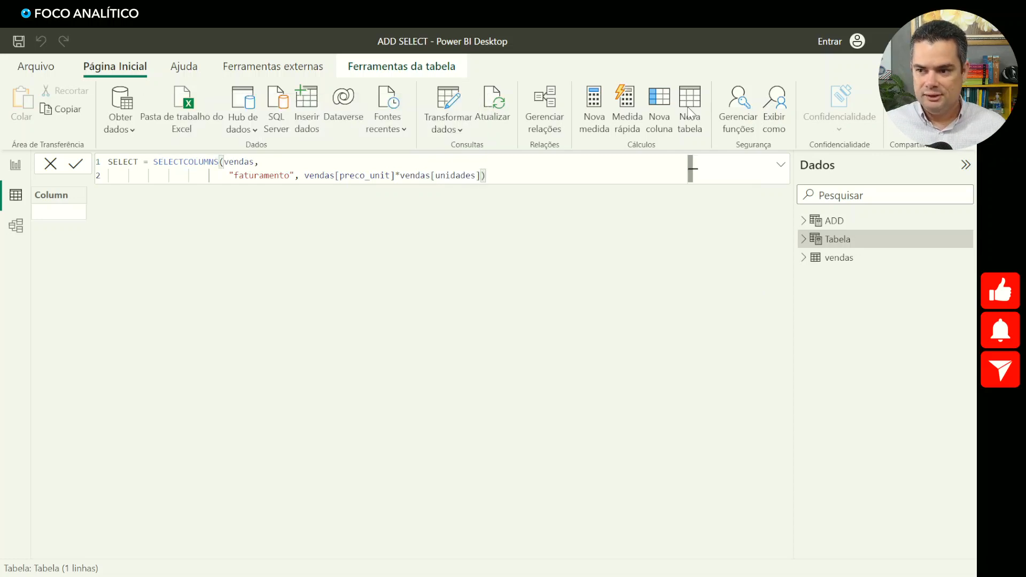
key("Return")
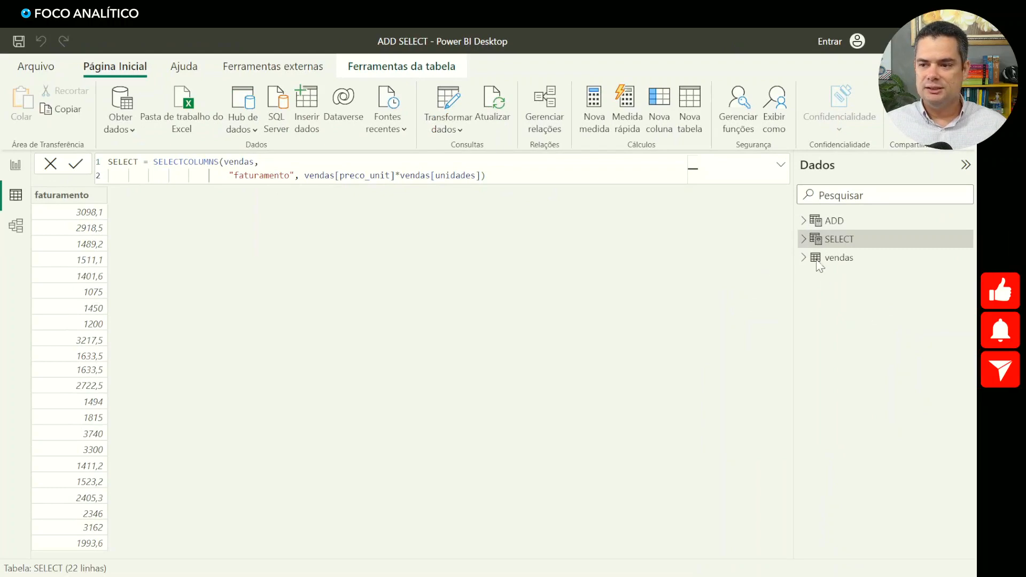
- Compare the columns returned by the ADD and SELECT tables, switching back and forth between them
left_click(834, 221)
left_click(837, 246)
left_click(828, 224)
left_click(827, 243)
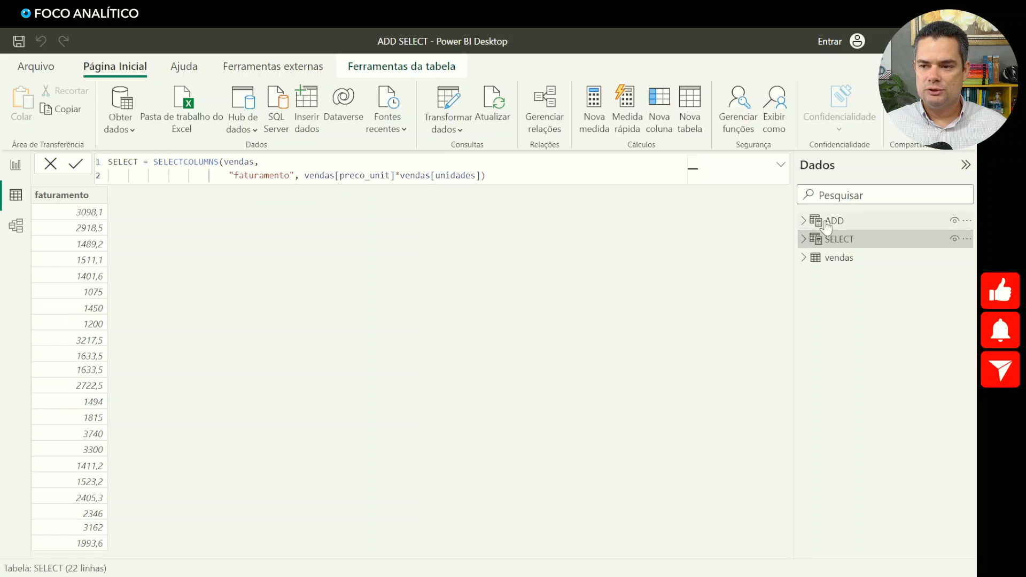
left_click(828, 225)
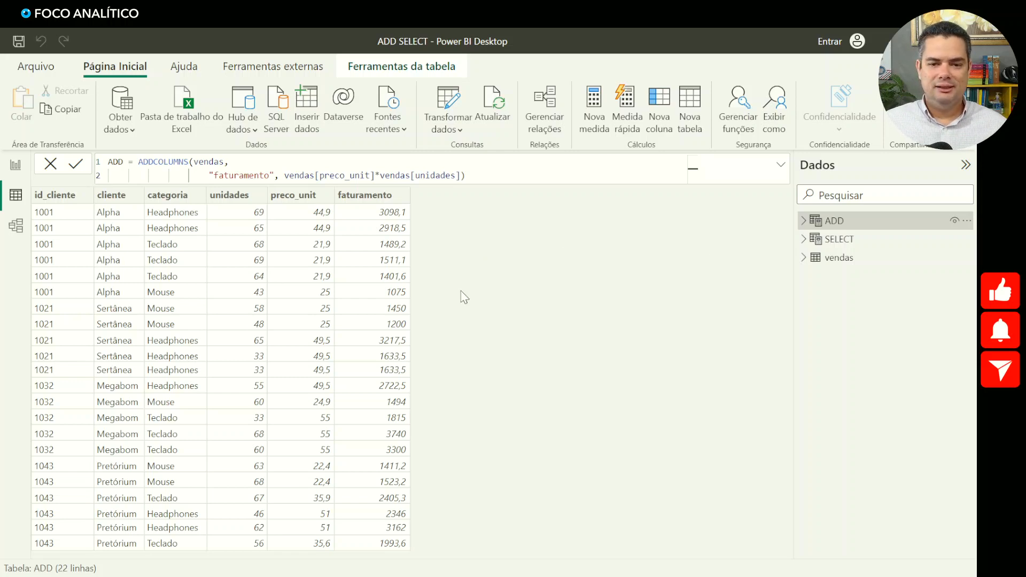
left_click(838, 244)
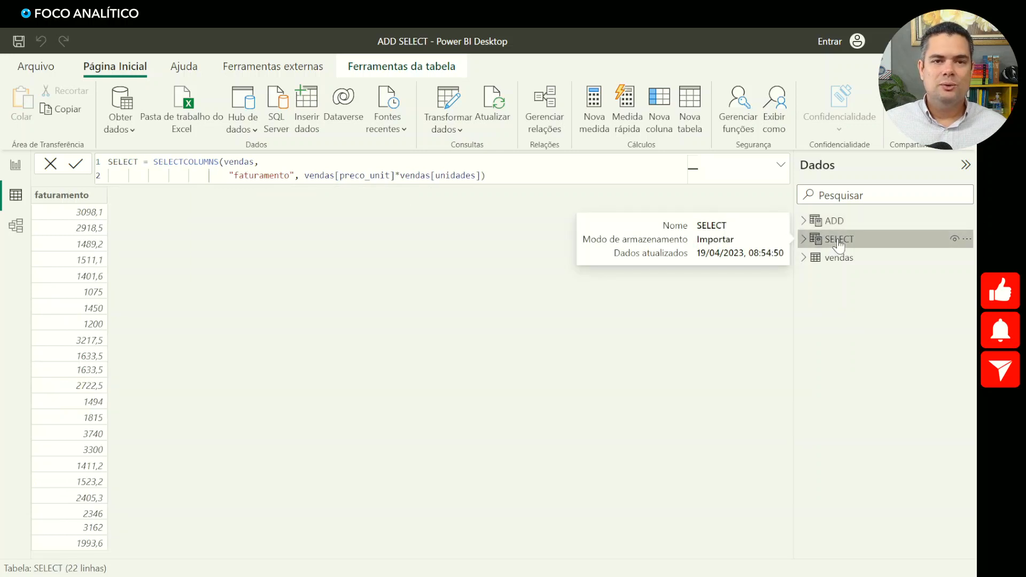
left_click(832, 222)
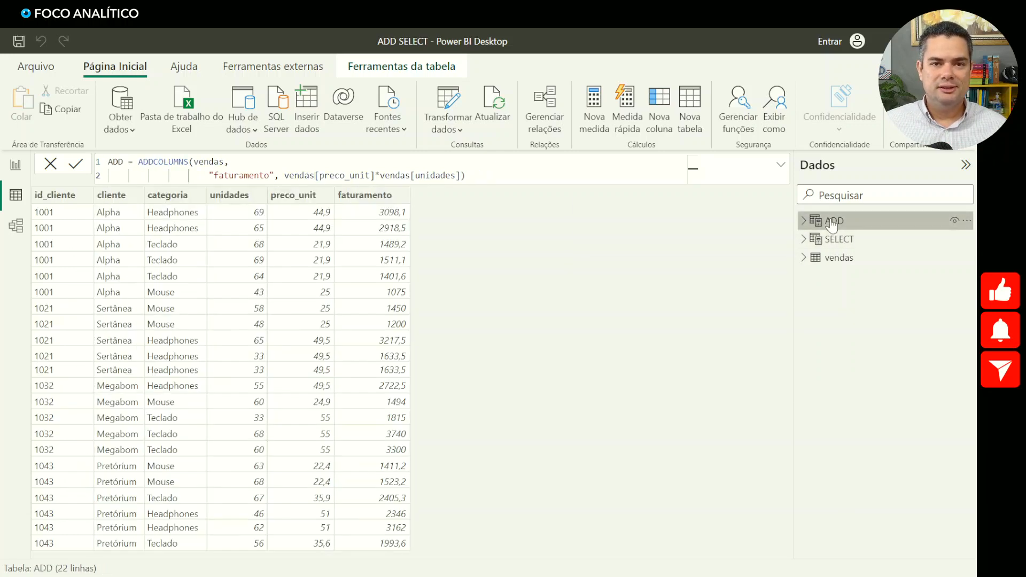
left_click(837, 241)
left_click(830, 223)
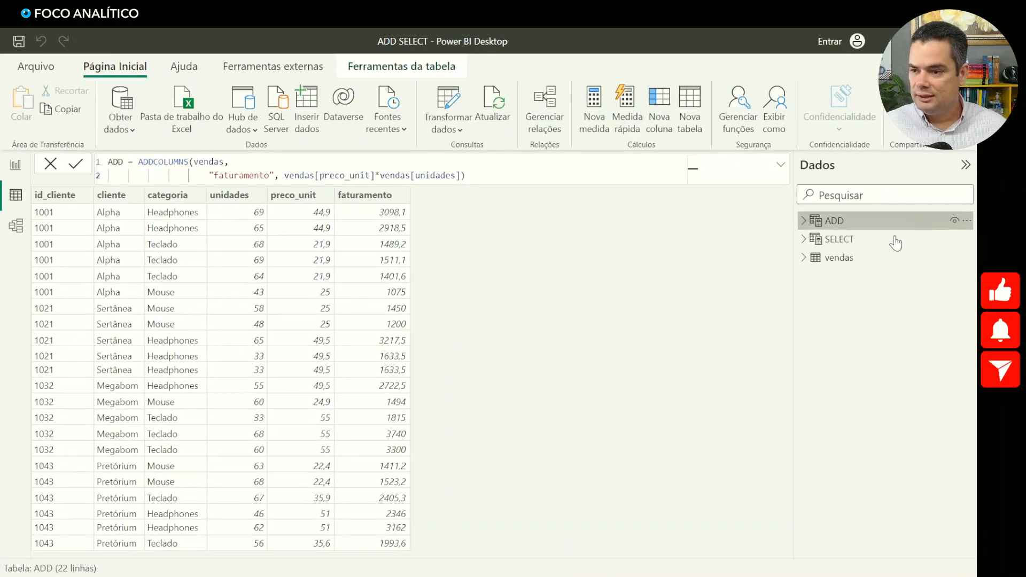
left_click(872, 242)
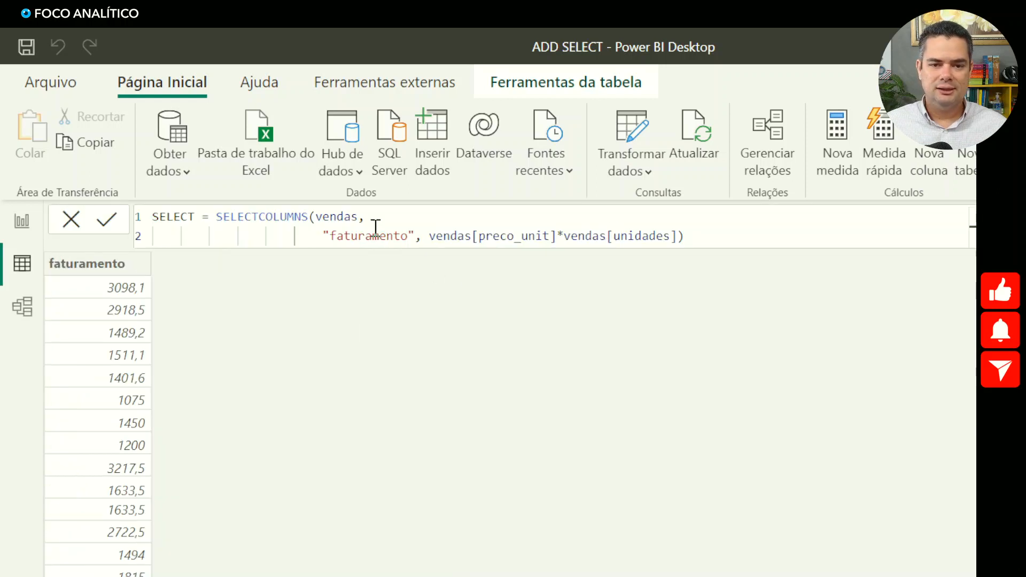
- Insert an indented line above "faturamento" in the SELECT formula and name the new column "clientes"
left_click(376, 220)
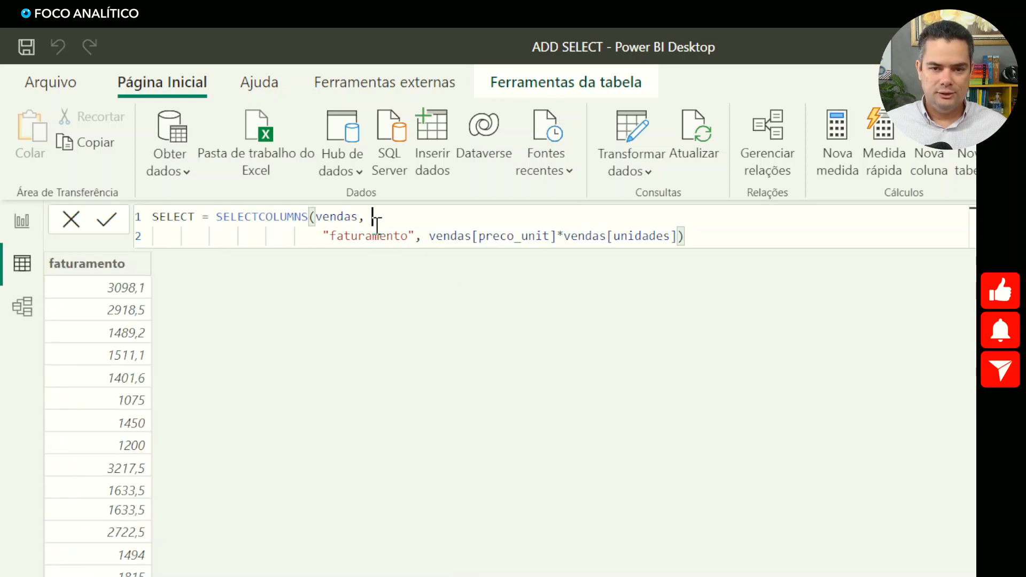
key("shift+Return")
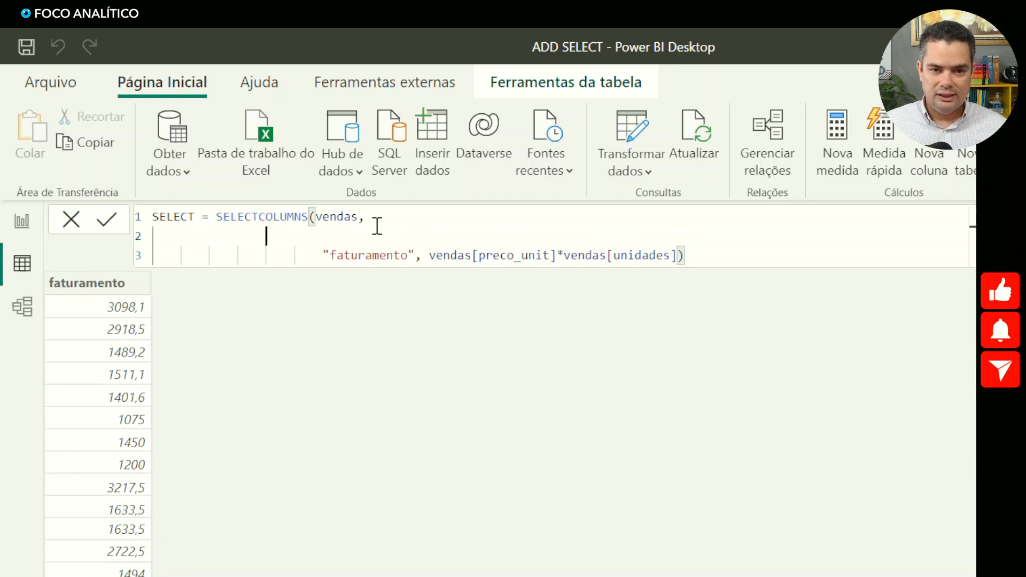
key("Tab")
key("Tab")
key("Tab")
key("Tab")
key("Tab")
key("Tab")
type("\"clientes\",")
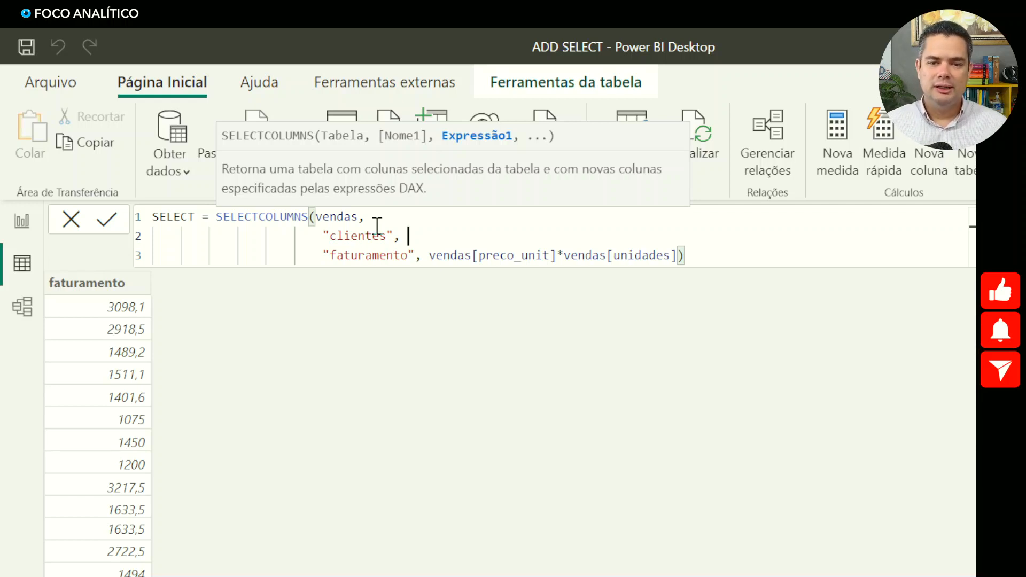
- Use vendas[cliente] as the expression for the "clientes" column and commit the SELECT formula
type("vend")
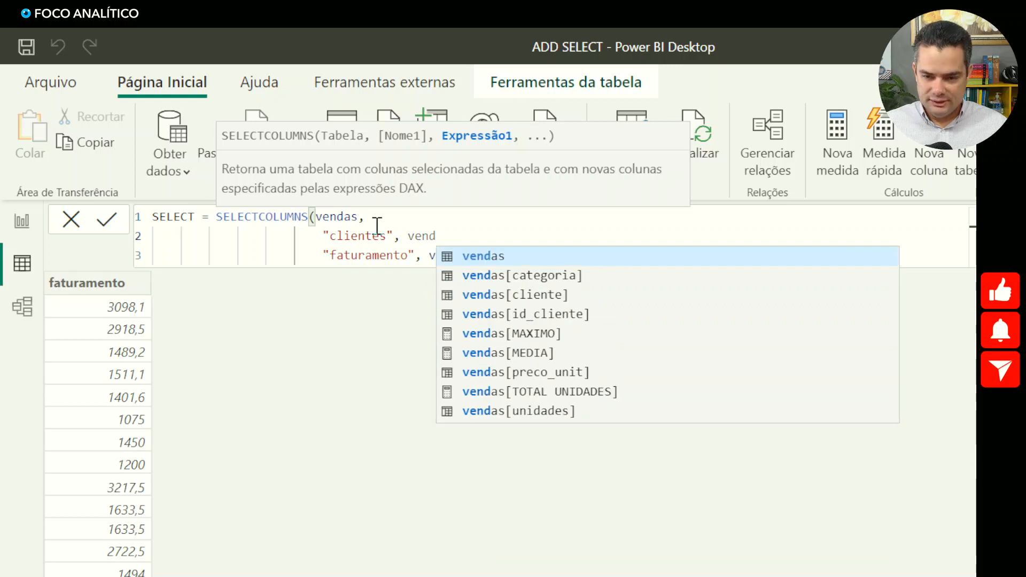
key("Down")
key("Down")
key("Tab")
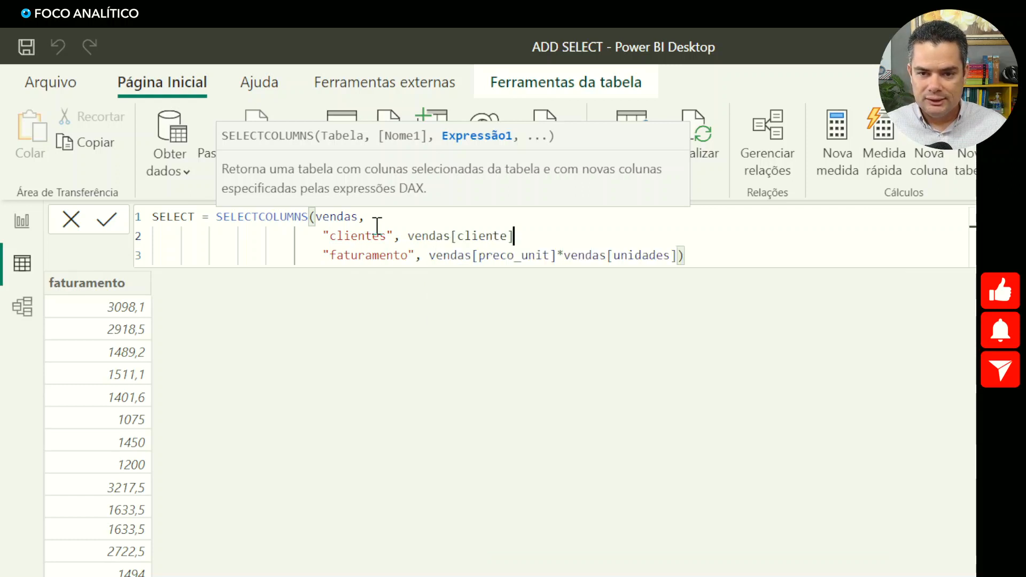
type(",")
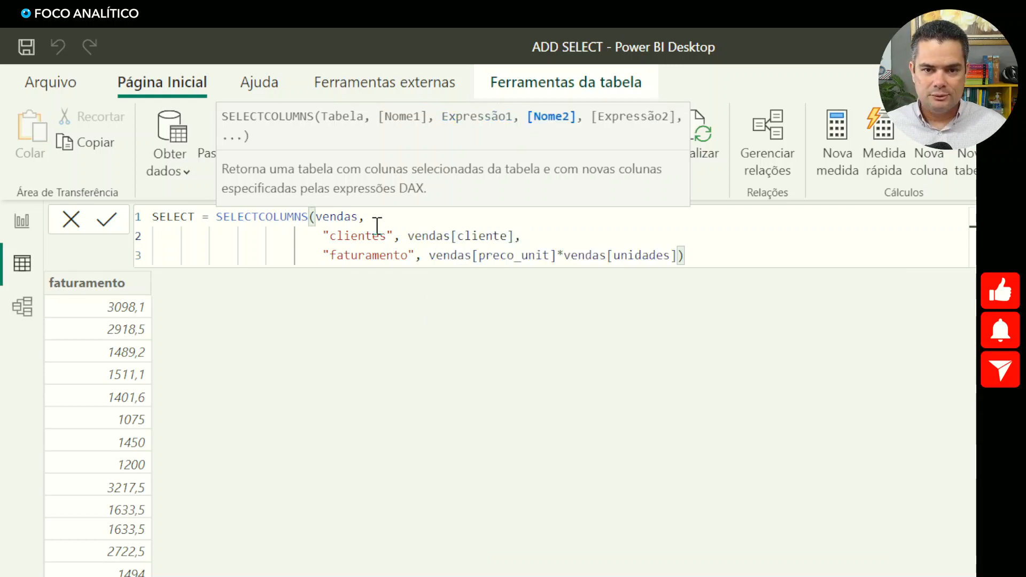
key("Return")
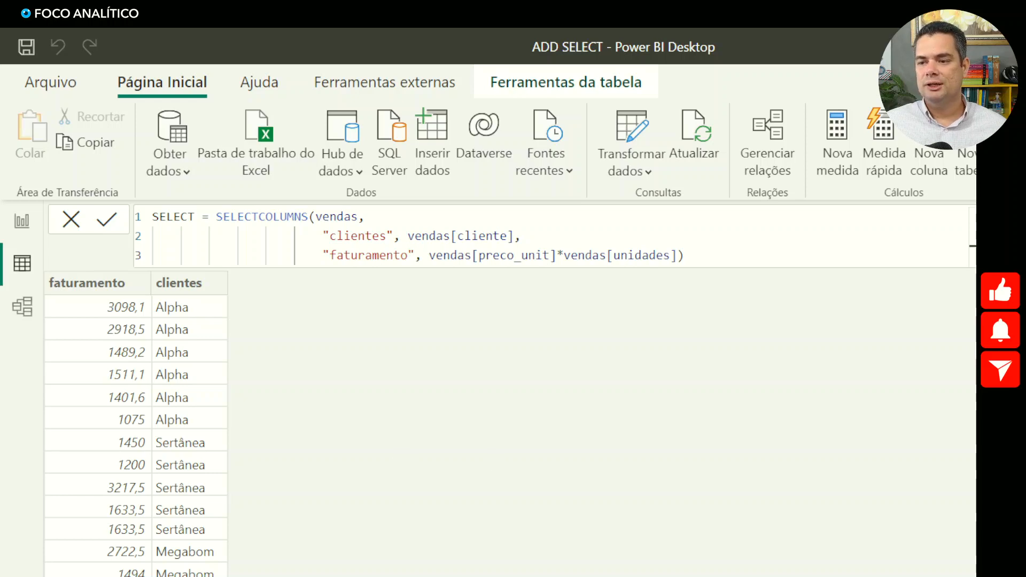
- Review the ADD table and the ADDCOLUMNS syntax on Página 1, highlighting "Tabela de origem" and "expressão de tabela"
left_click(975, 249)
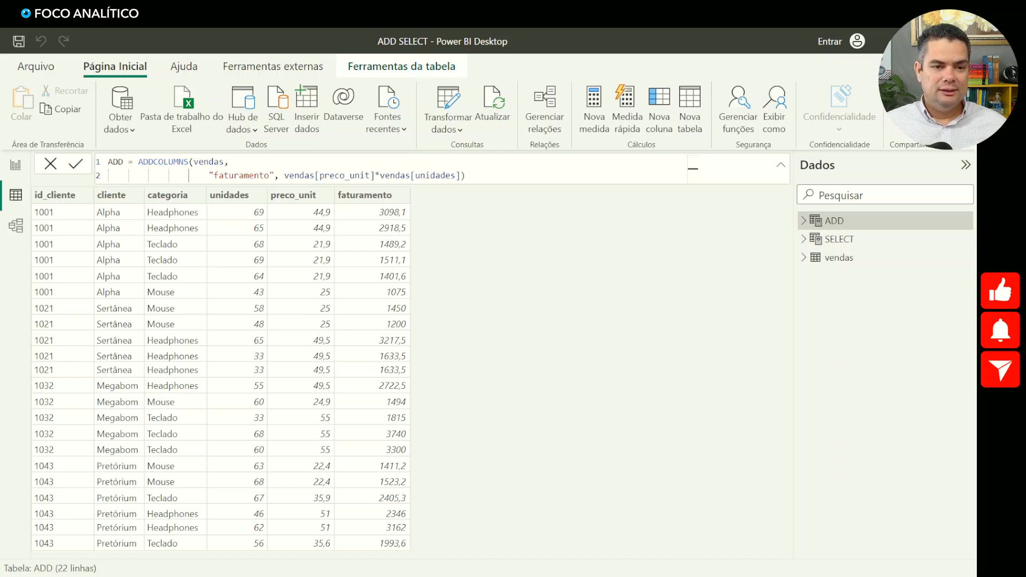
left_click(16, 165)
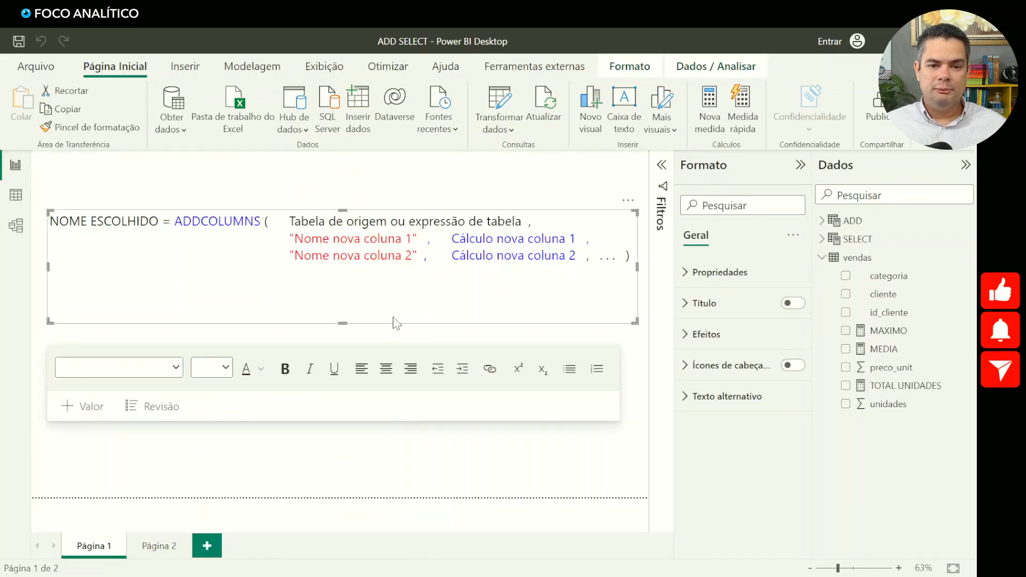
left_click_drag(289, 220, 391, 222)
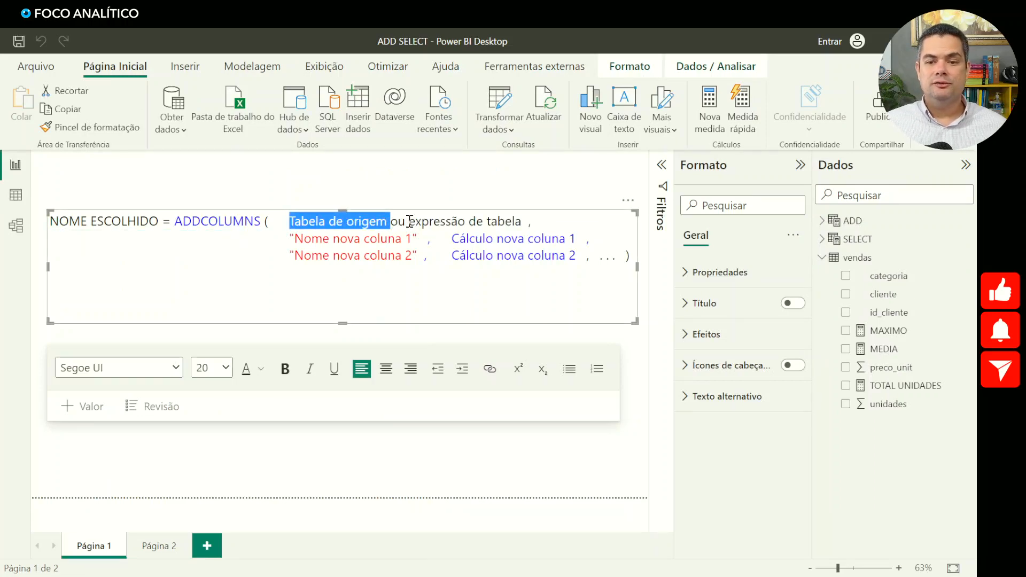
left_click_drag(409, 221, 522, 222)
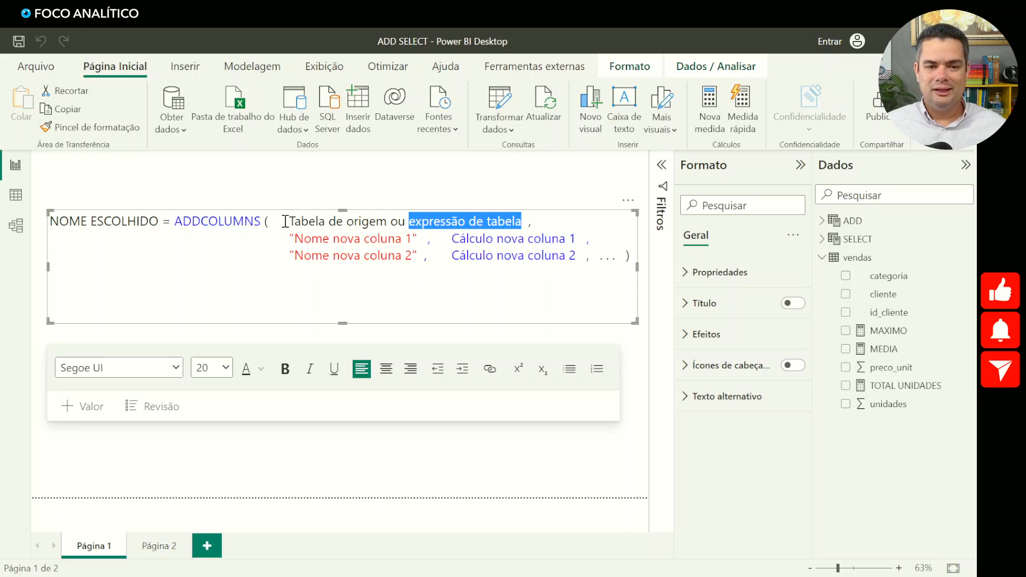
left_click(110, 189)
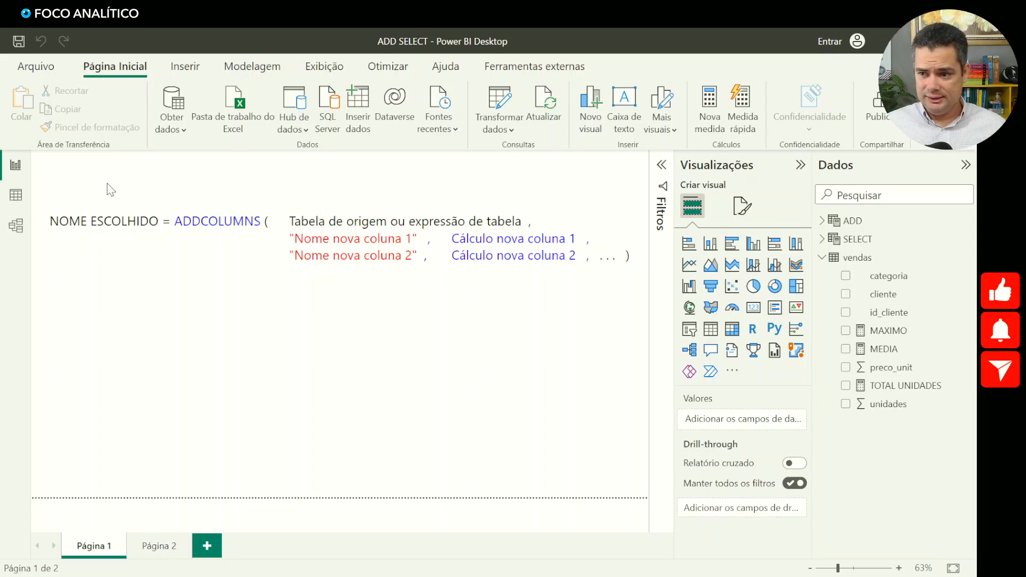
- Return to the table data and start a new calculated table named ADD2
left_click(15, 195)
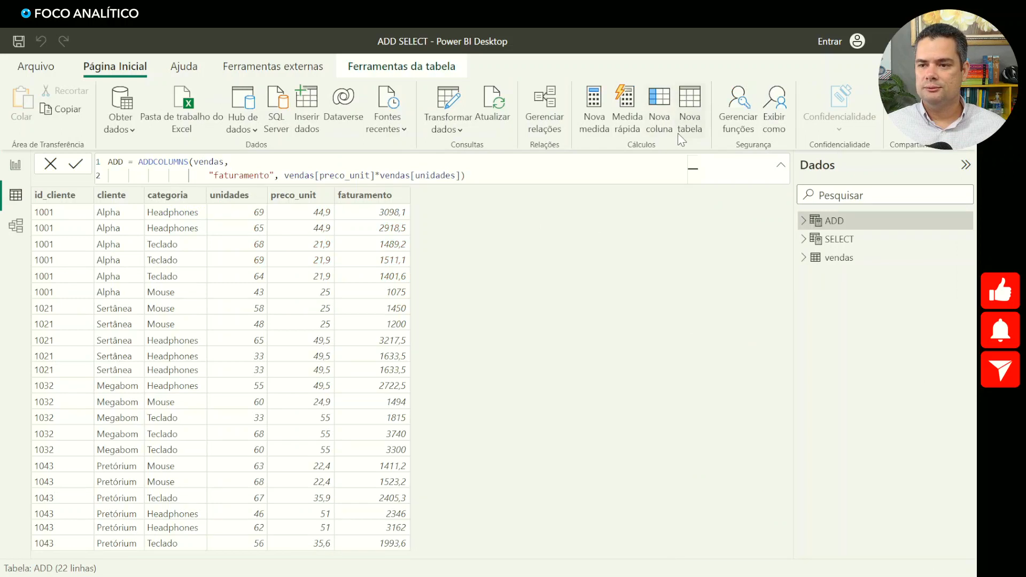
left_click(691, 119)
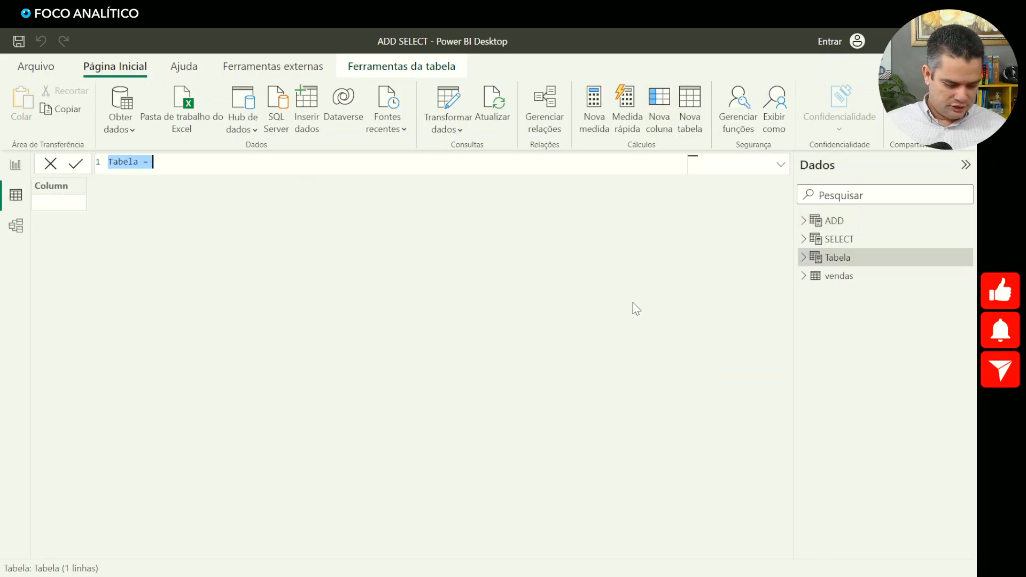
type("ADD2 =")
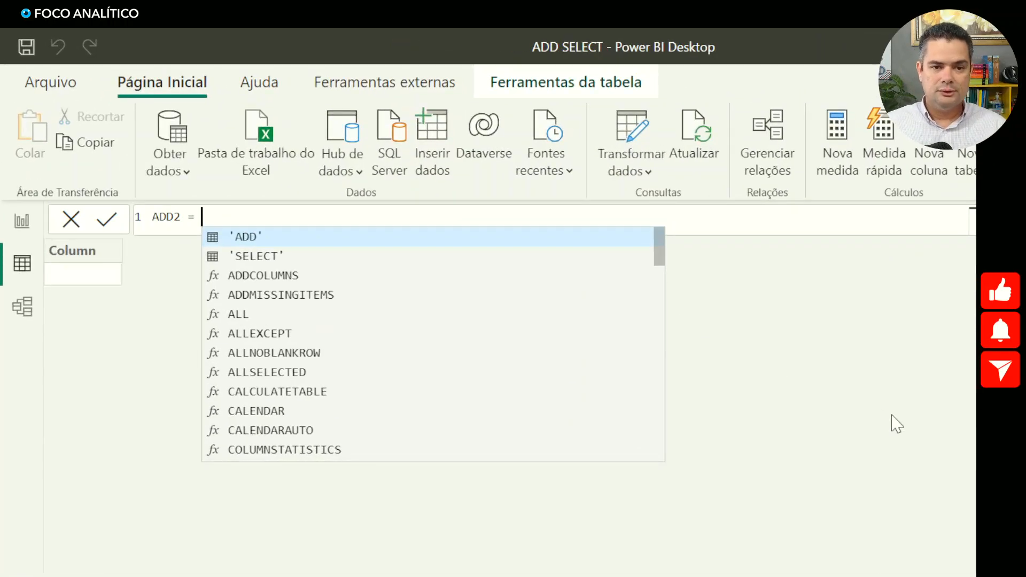
- Define ADD2 as VALUES(vendas[cliente]) and commit the formula
type("VALUES")
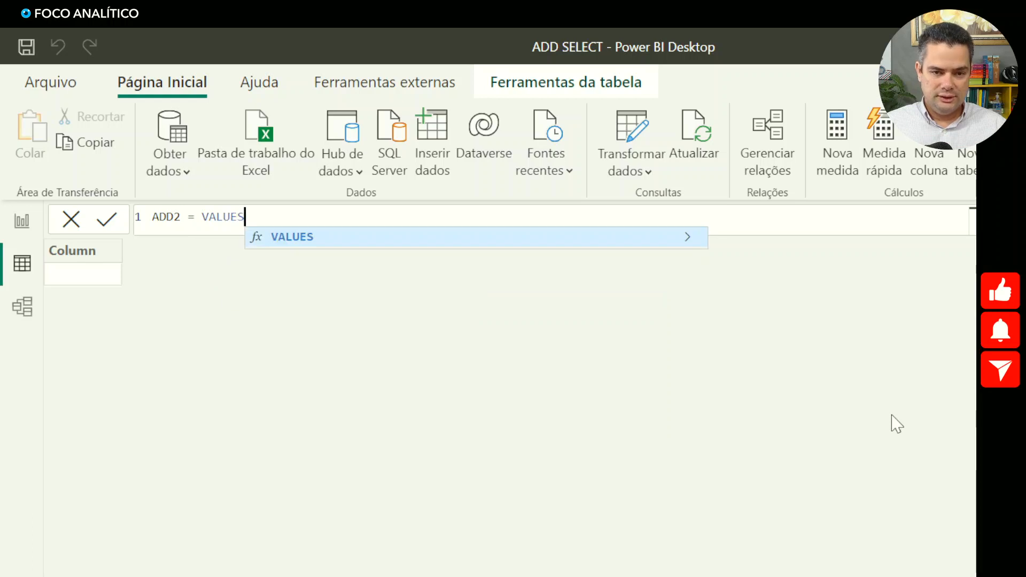
type("(")
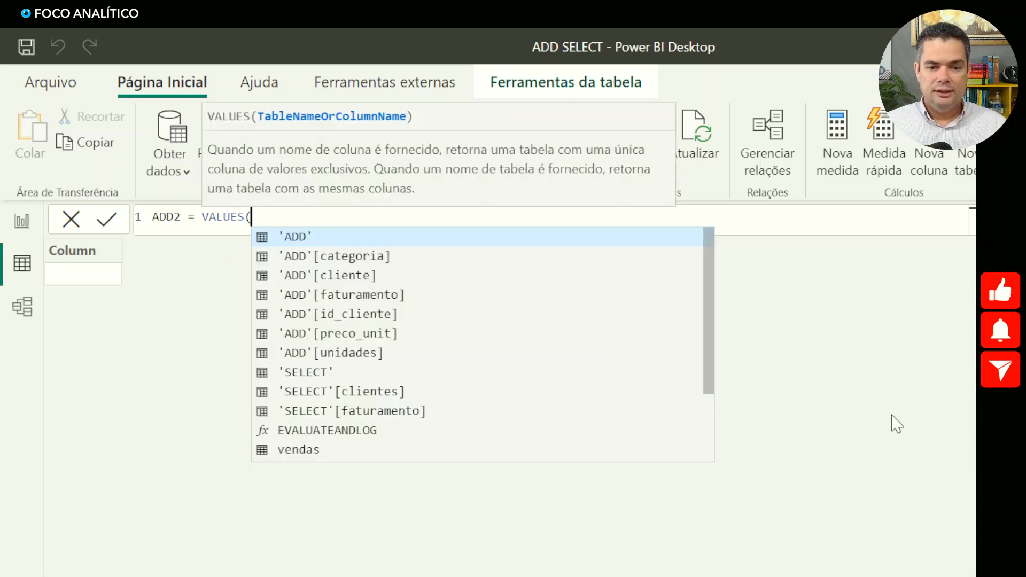
type("VE")
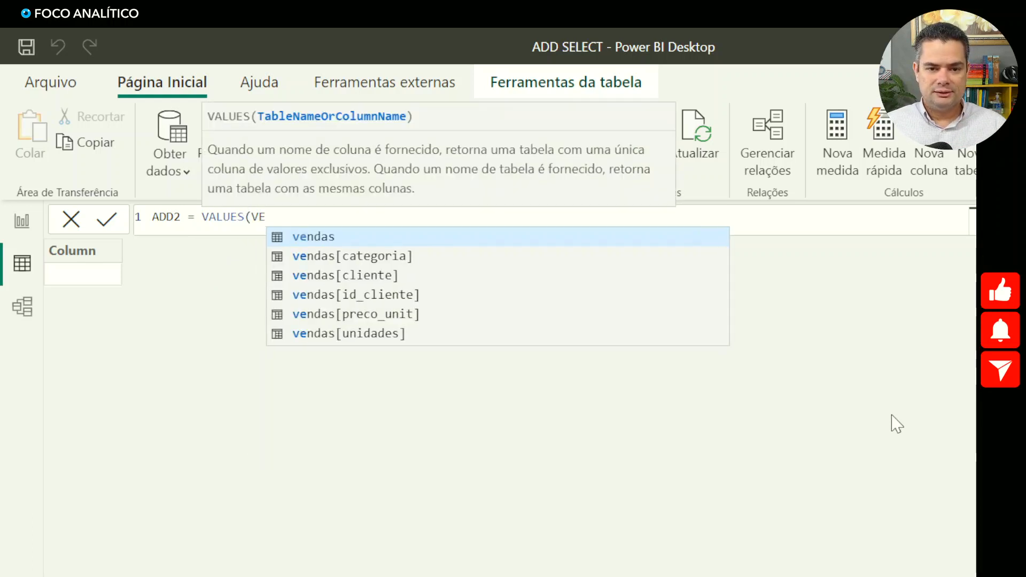
type("NDAS")
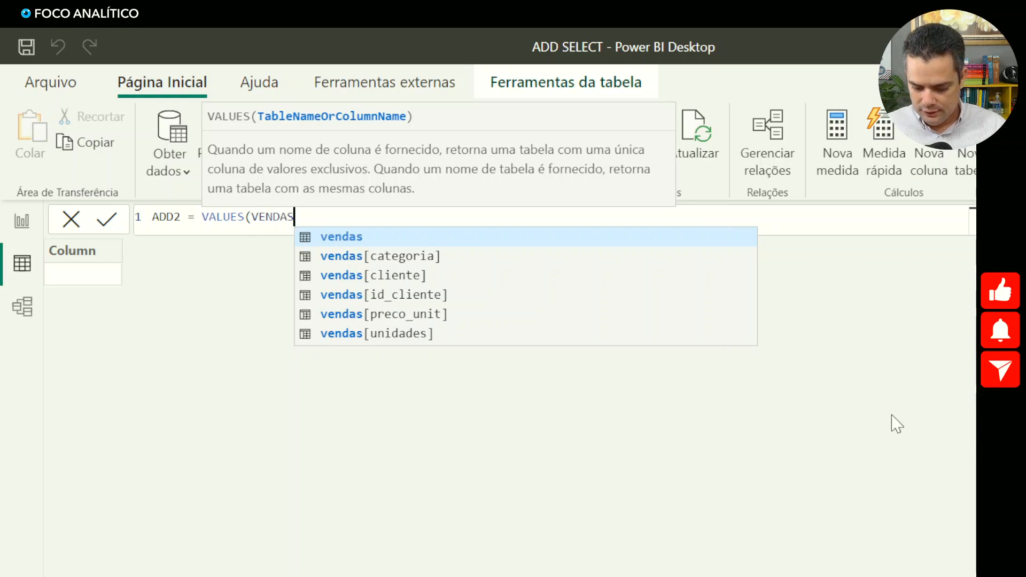
key("Down")
key("Down")
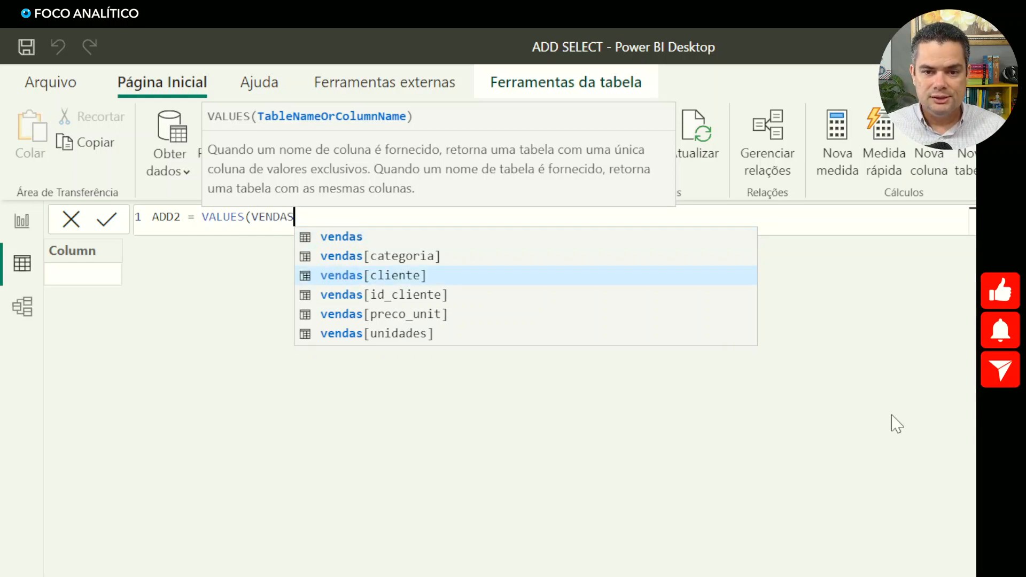
key("Tab")
type(")")
key("Return")
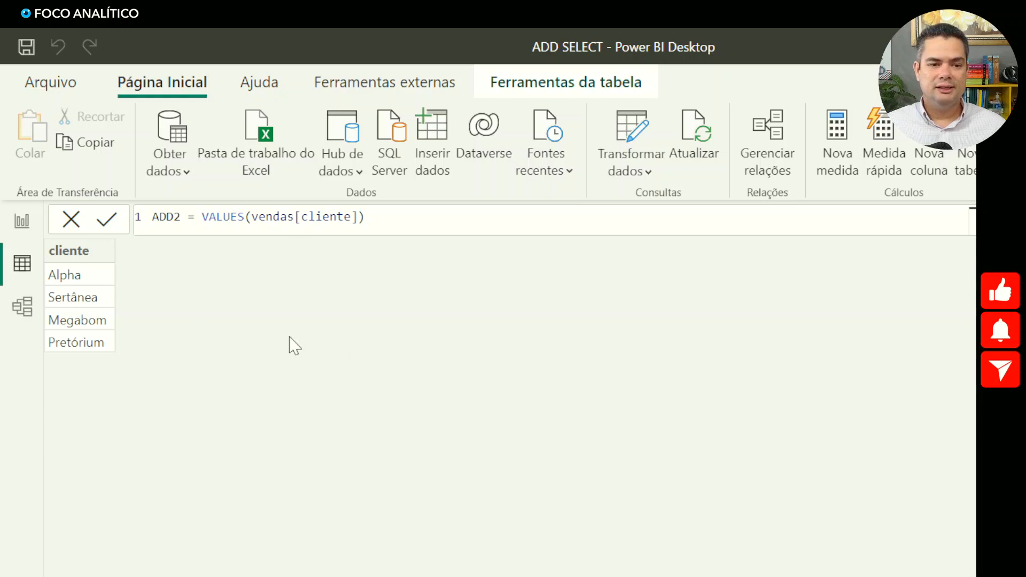
- Compare the vendas table with ADD2 and highlight the VALUES(vendas[cliente]) expression in its formula
left_click(976, 534)
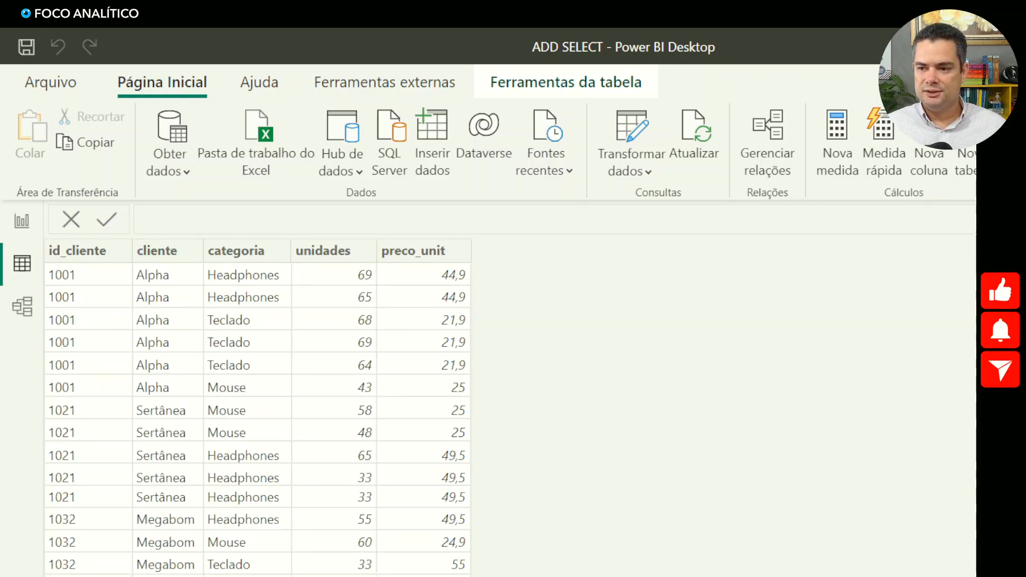
left_click(976, 310)
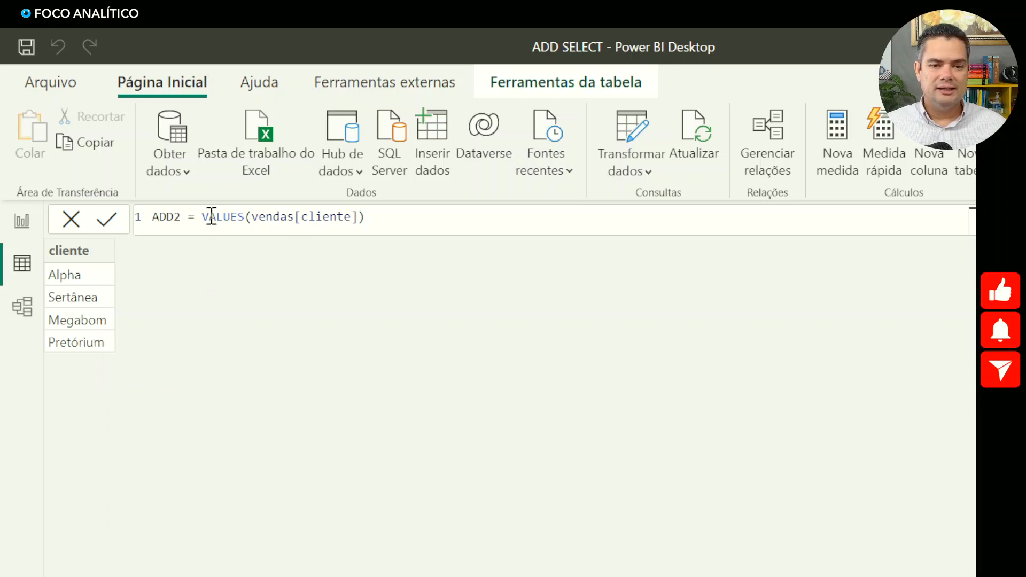
left_click_drag(202, 217, 367, 218)
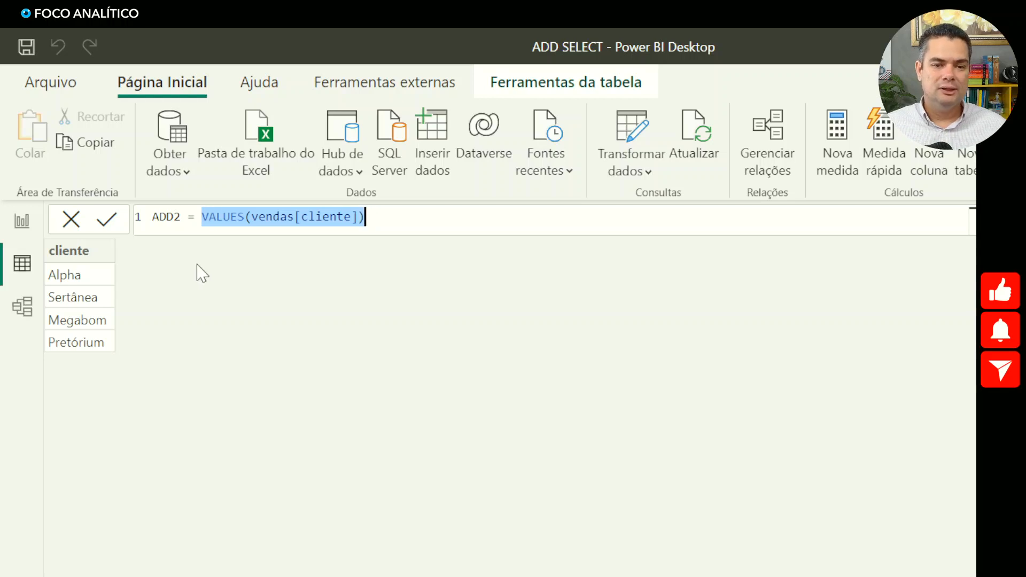
- Wrap VALUES(vendas[cliente]) in ADDCOLUMNS as its table argument and start an indented second line for the new column
left_click(203, 219)
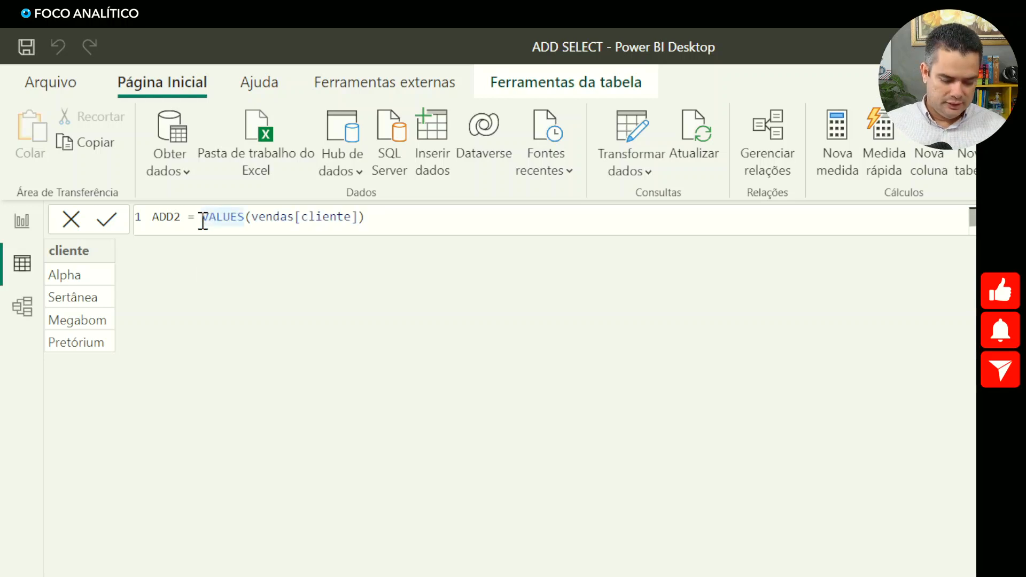
type("ADD")
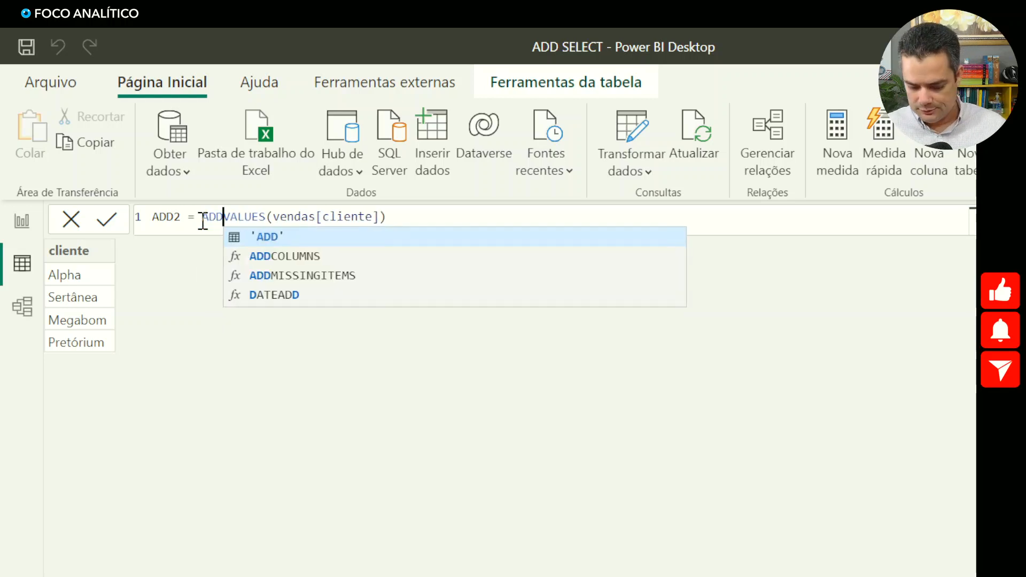
type("COLUMNS(")
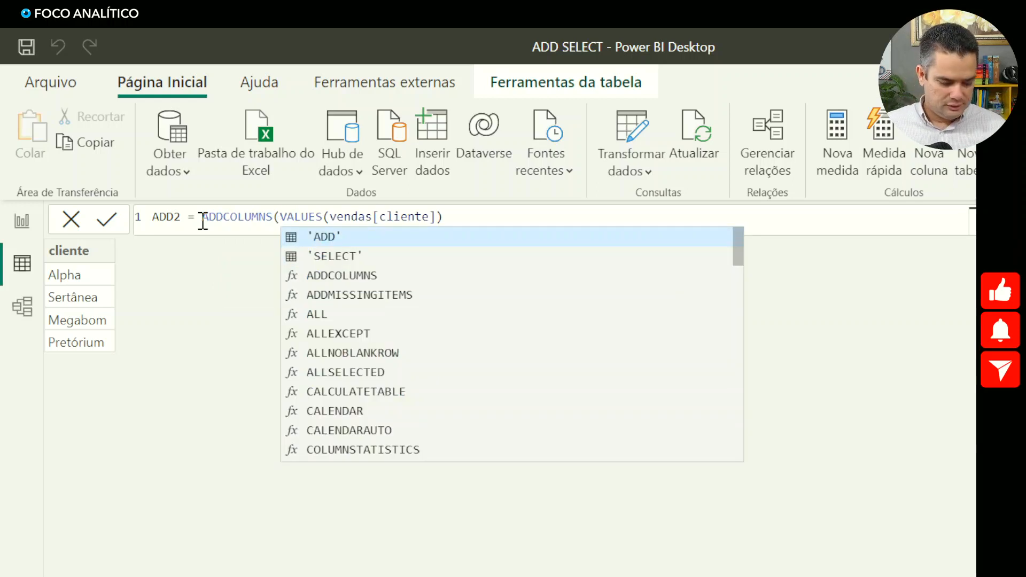
left_click(489, 215)
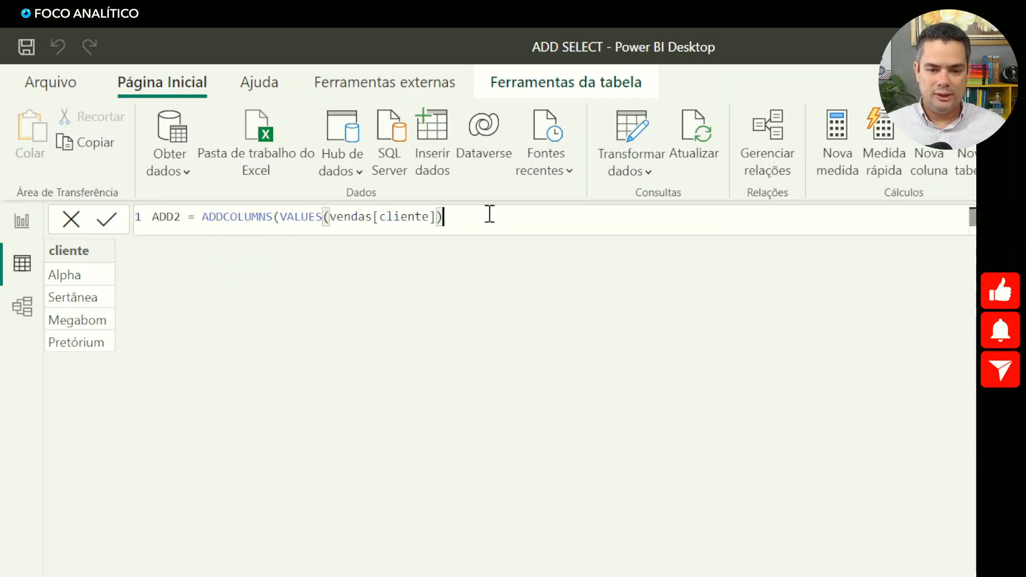
type(",")
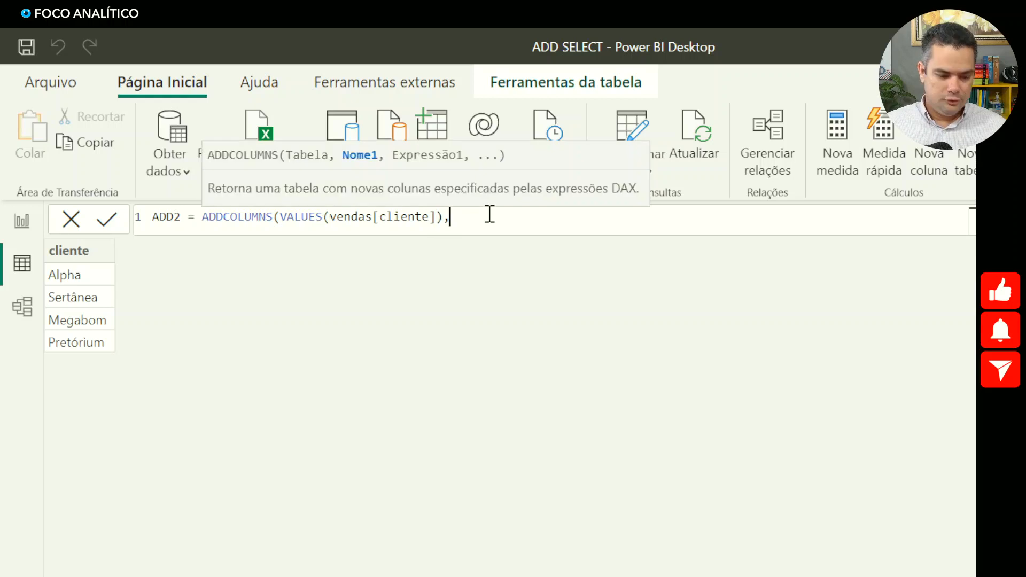
key("shift+Return")
key("Tab")
key("Tab")
key("Tab")
key("Tab")
key("Tab")
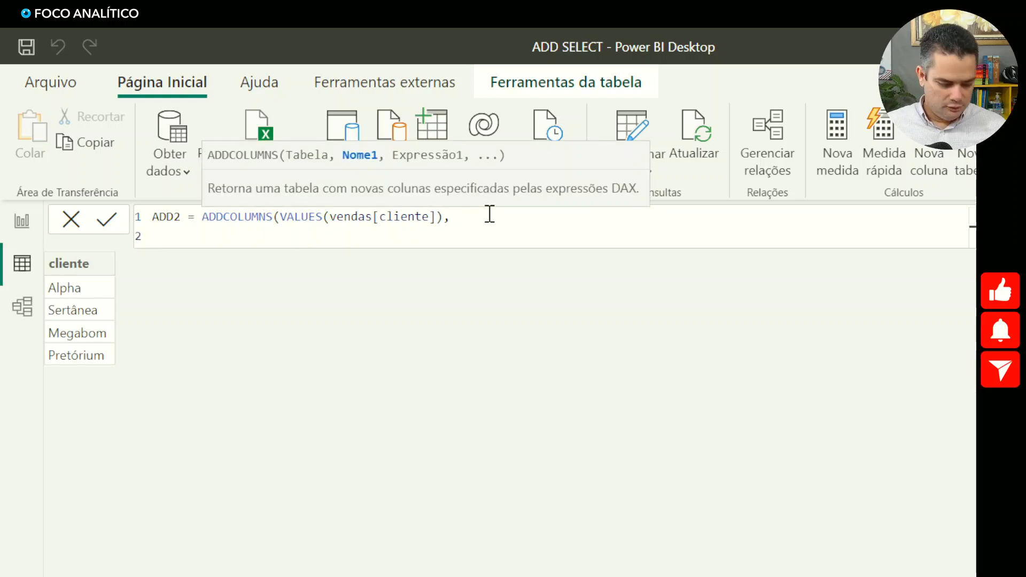
- Name the new column "total unidades" in the ADD2 formula
type("\"")
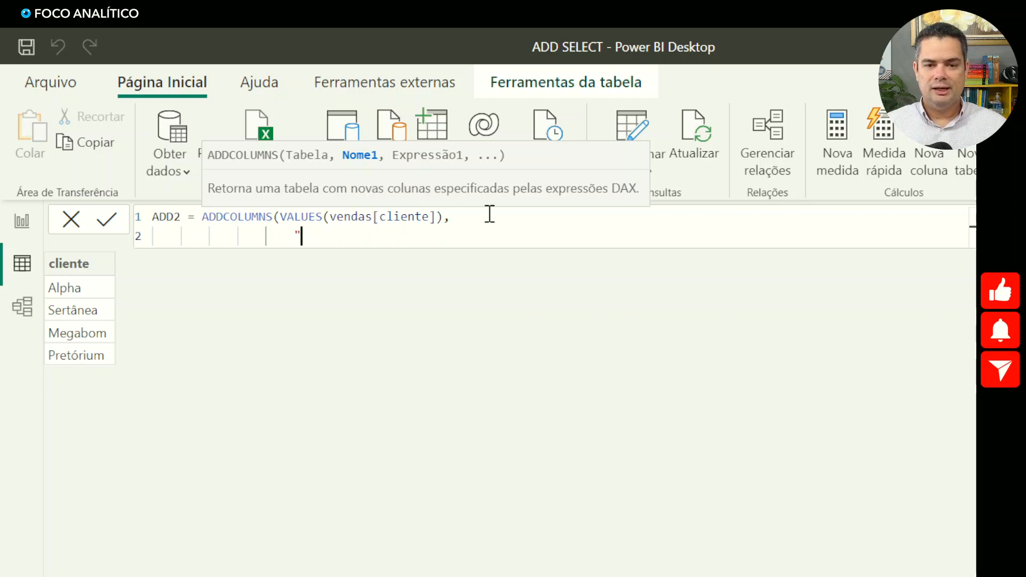
type("TOTAL")
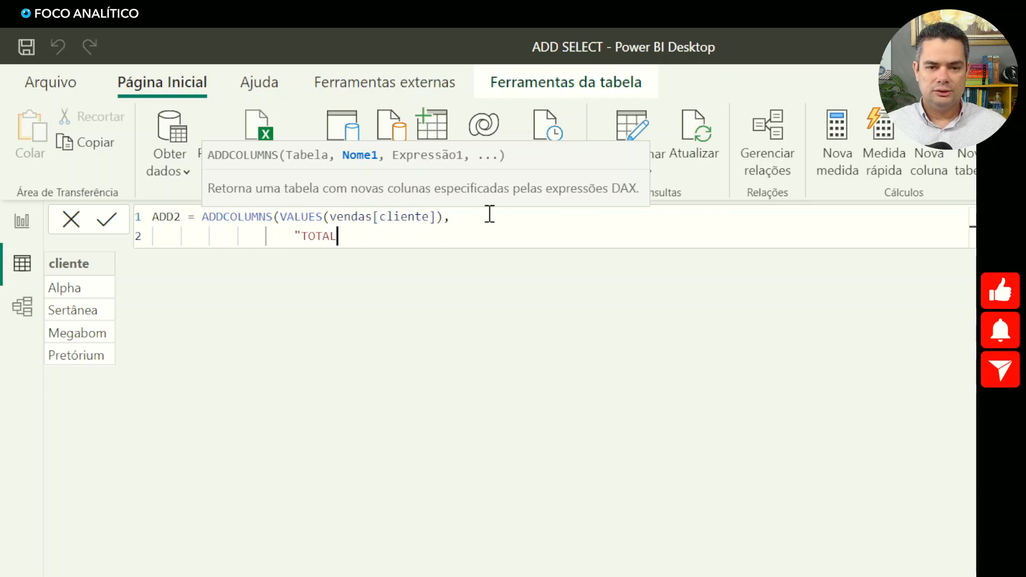
key("BackSpace")
key("BackSpace")
key("BackSpace")
key("BackSpace")
key("BackSpace")
type("TOTAL")
key("BackSpace")
key("BackSpace")
key("BackSpace")
key("BackSpace")
key("BackSpace")
type("total uniddes")
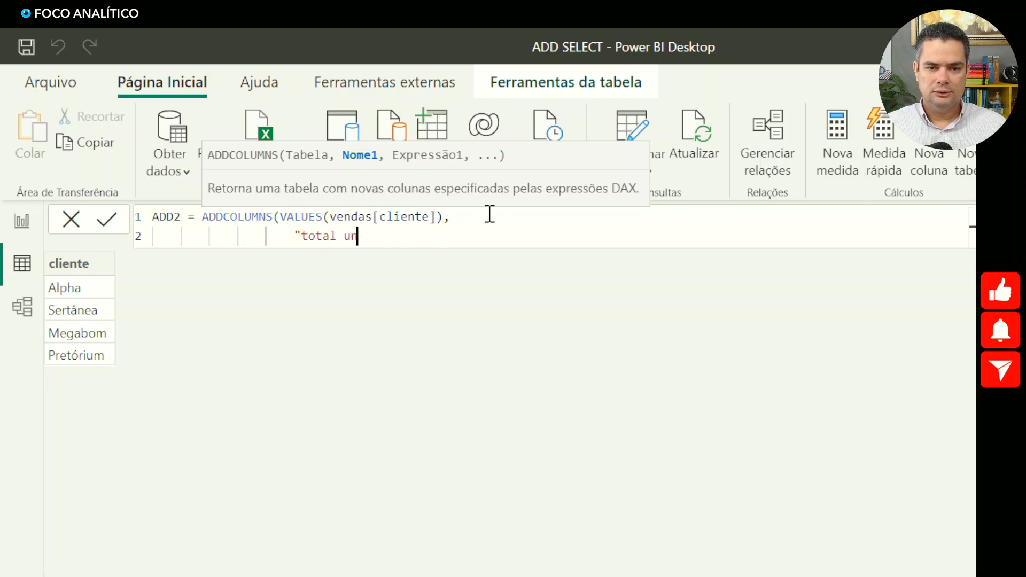
key("BackSpace")
key("BackSpace")
key("BackSpace")
type("ades")
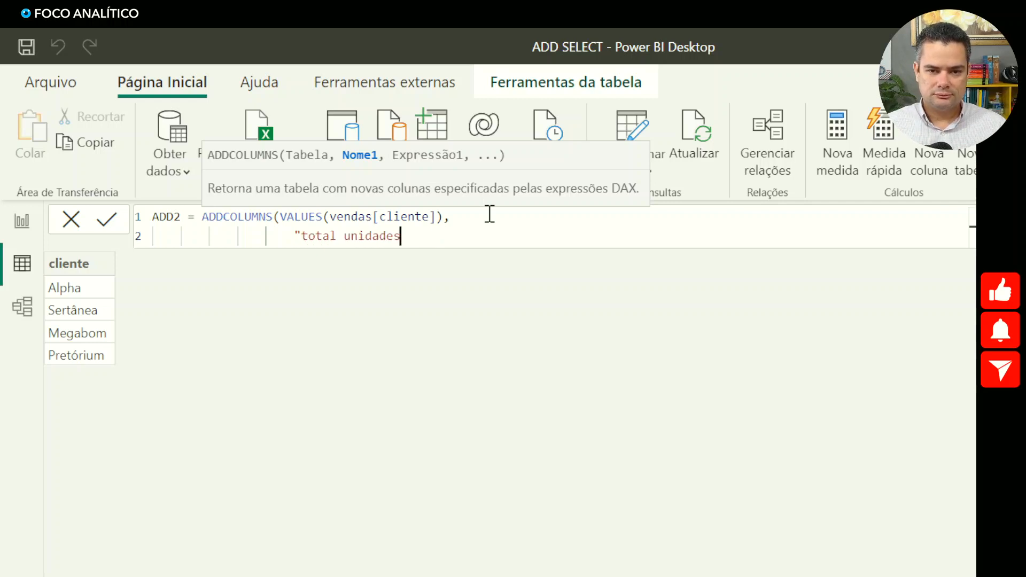
type("\",")
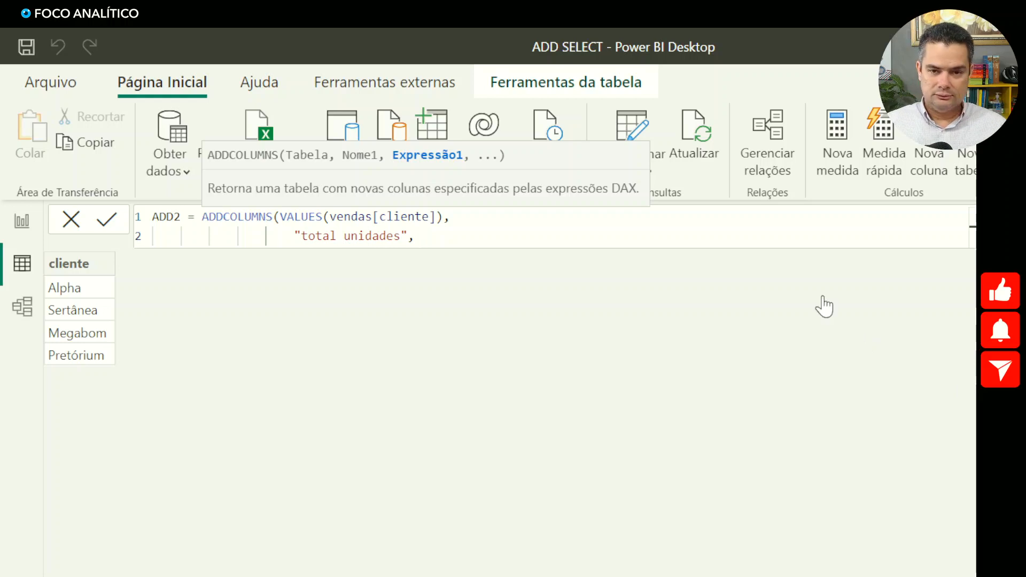
- Use the [TOTAL UNIDADES] measure as the expression for "total unidades" and commit the ADD2 formula
type("tot")
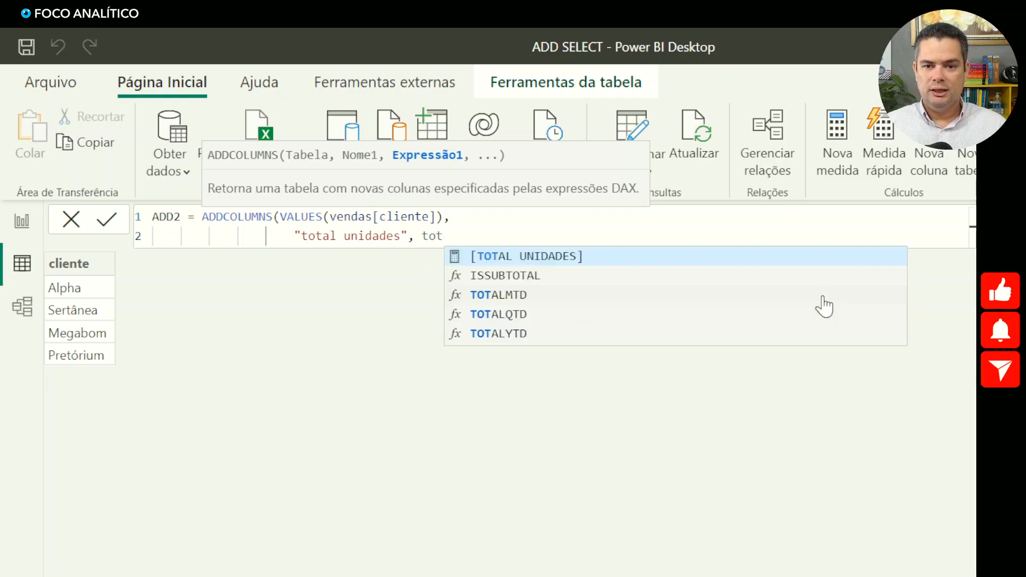
key("Tab")
type(")")
key("Return")
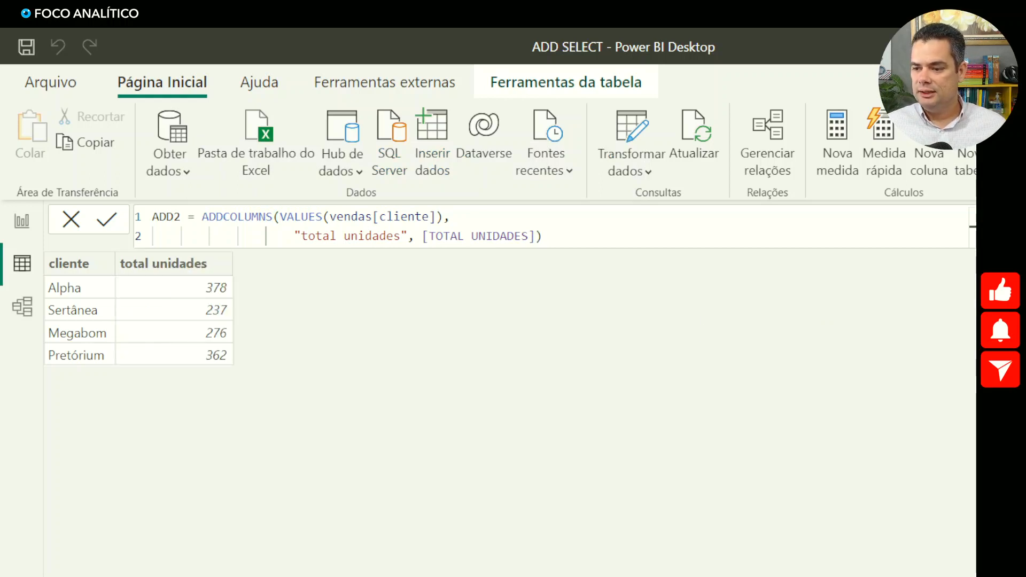
- Review the TOTAL UNIDADES measure, the ADDCOLUMNS syntax on the report page and the VALUES expression in ADD2
left_click(976, 481)
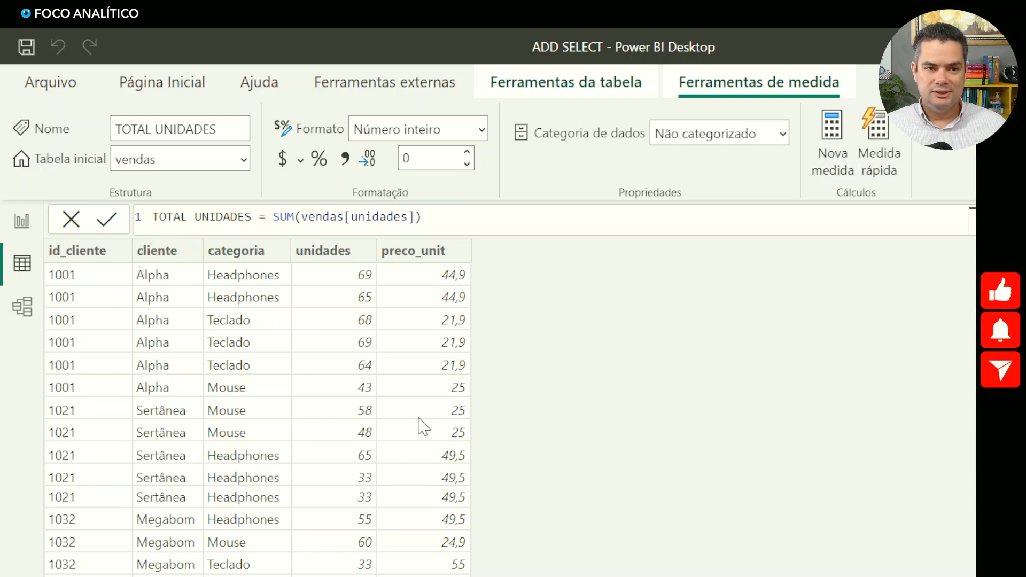
left_click(24, 222)
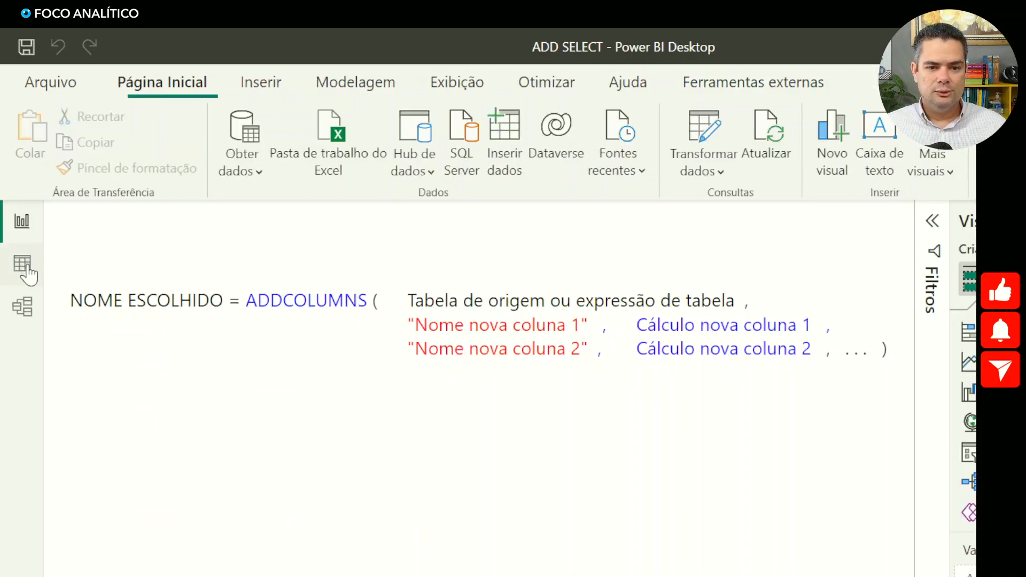
left_click(29, 270)
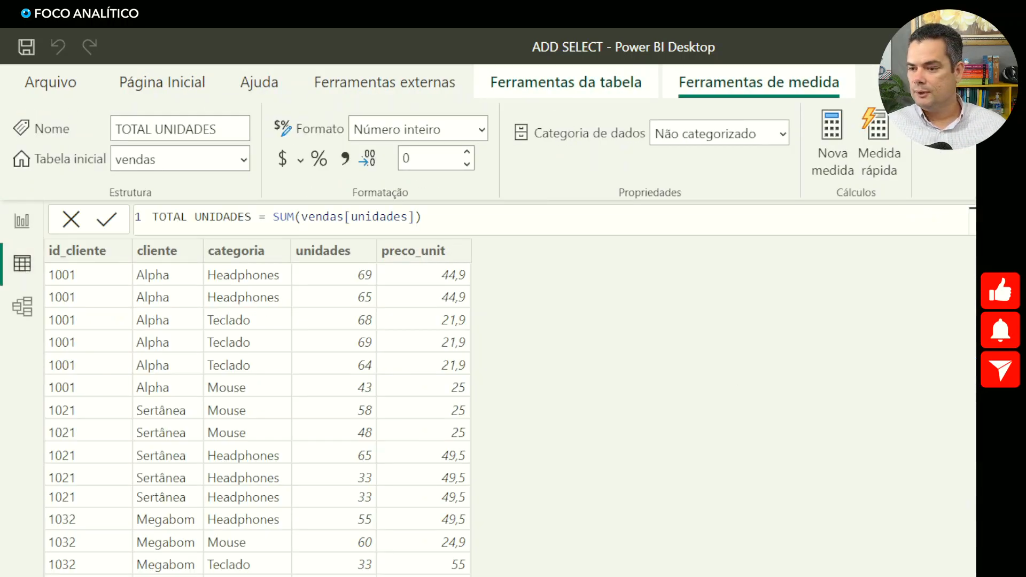
left_click(976, 332)
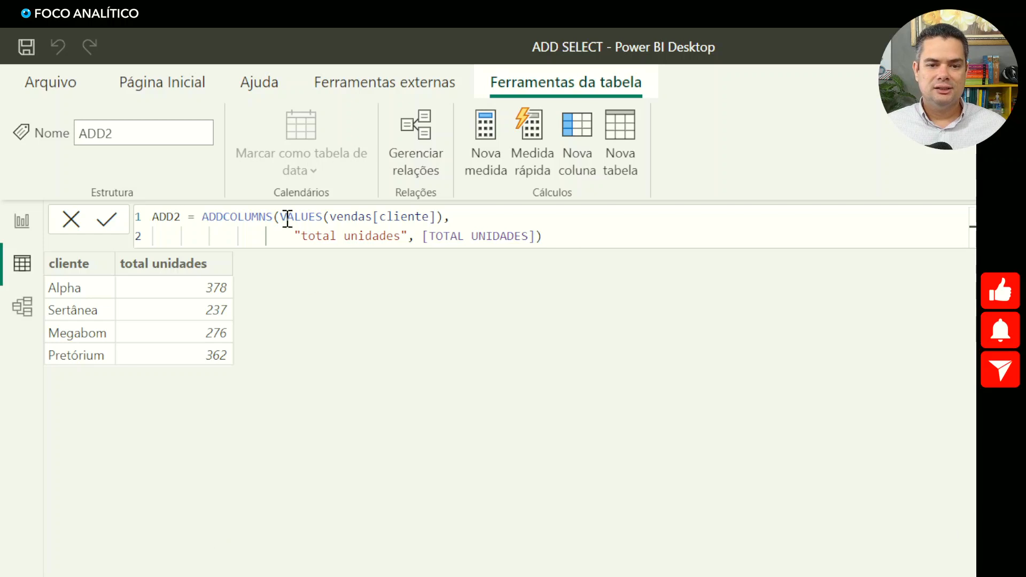
left_click_drag(279, 216, 452, 217)
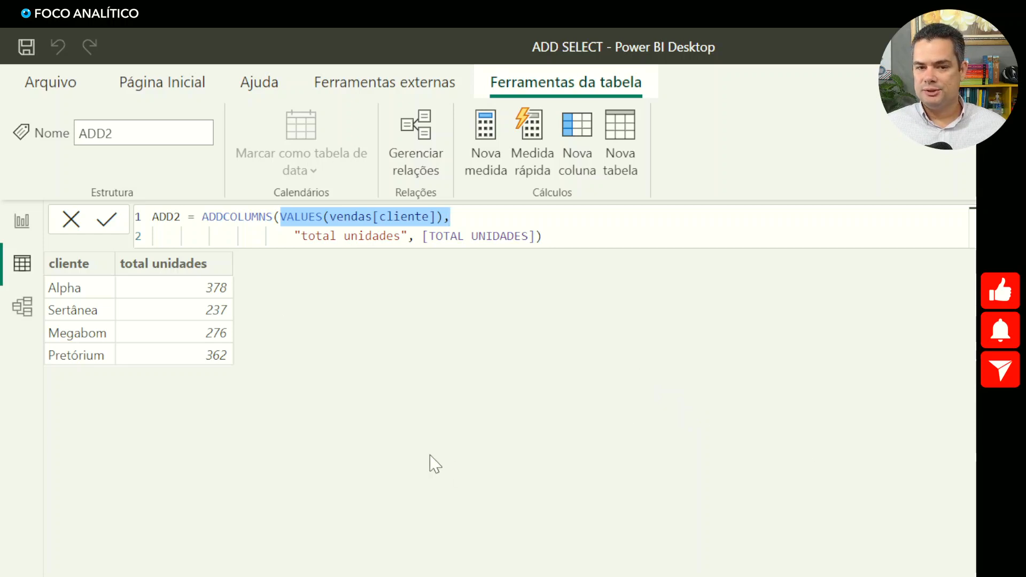
- Create a new calculated table named SELECT2 from a copy of the ADDCOLUMNS expression in ADD2
left_click_drag(551, 236, 195, 218)
key("ctrl+c")
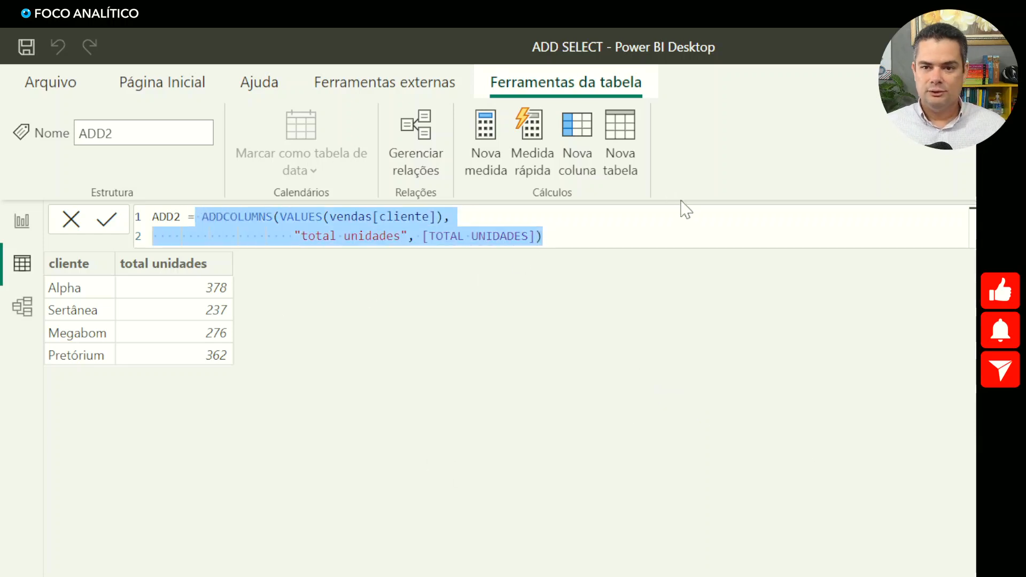
left_click(634, 150)
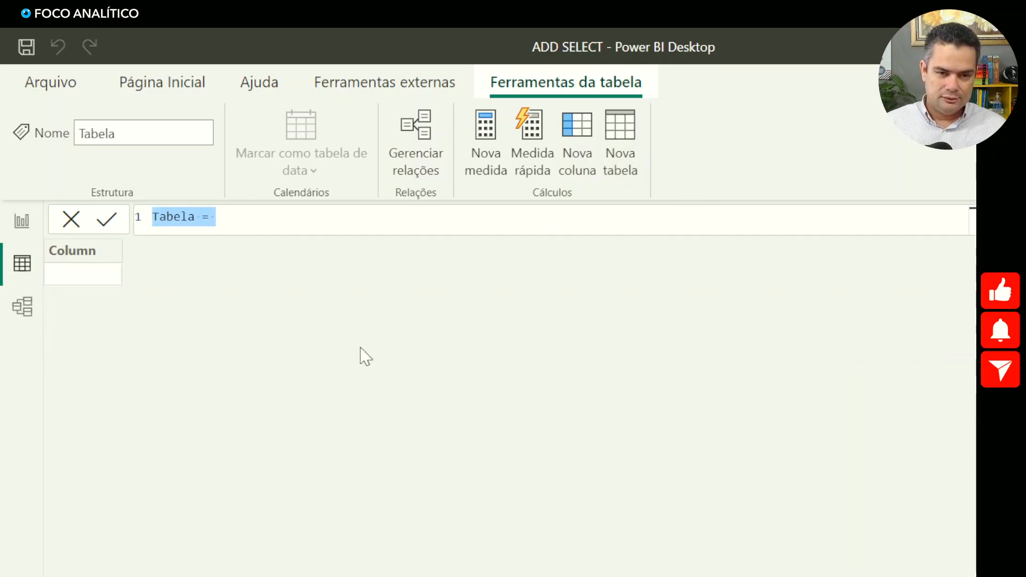
type("SELECT")
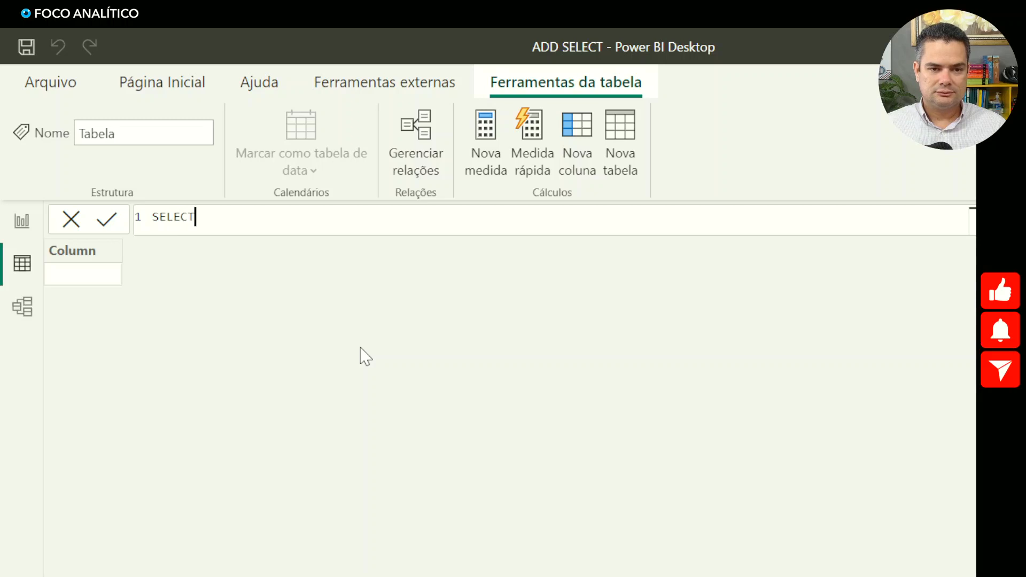
type("2 =")
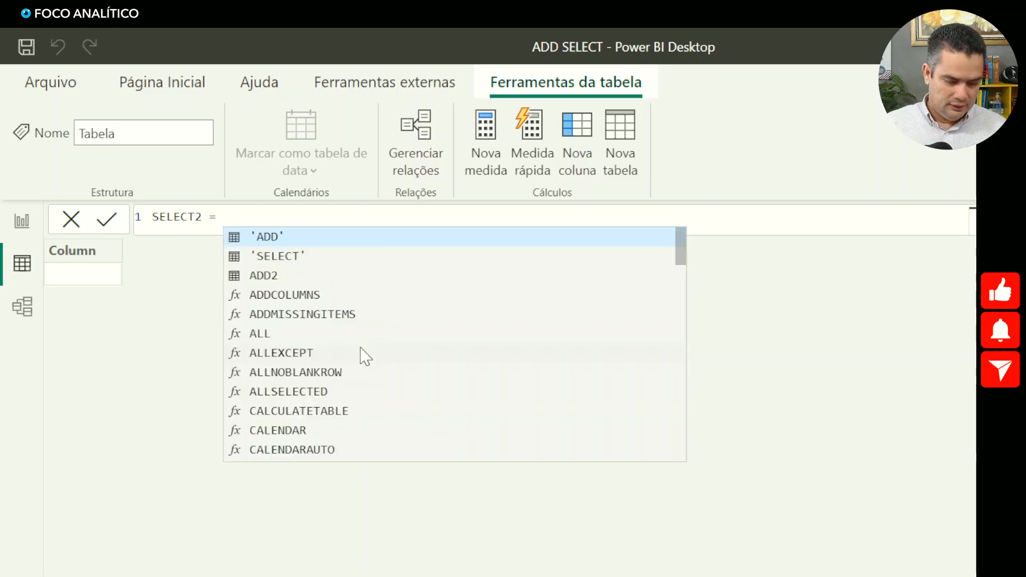
key("ctrl+v")
- Replace ADDCOLUMNS with SELECTCOLUMNS in the SELECT2 formula and commit it
double_click(258, 222)
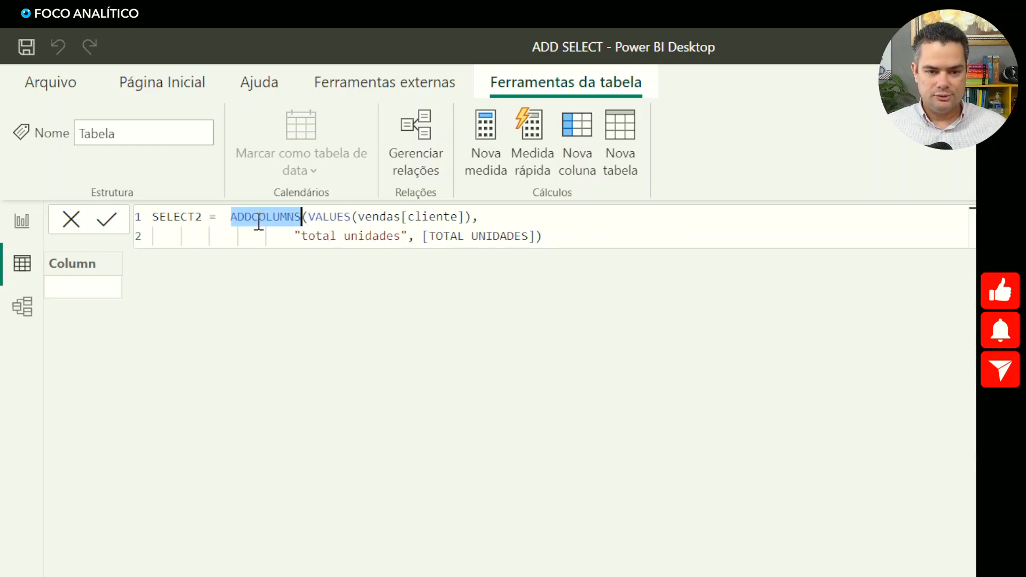
type("SELE")
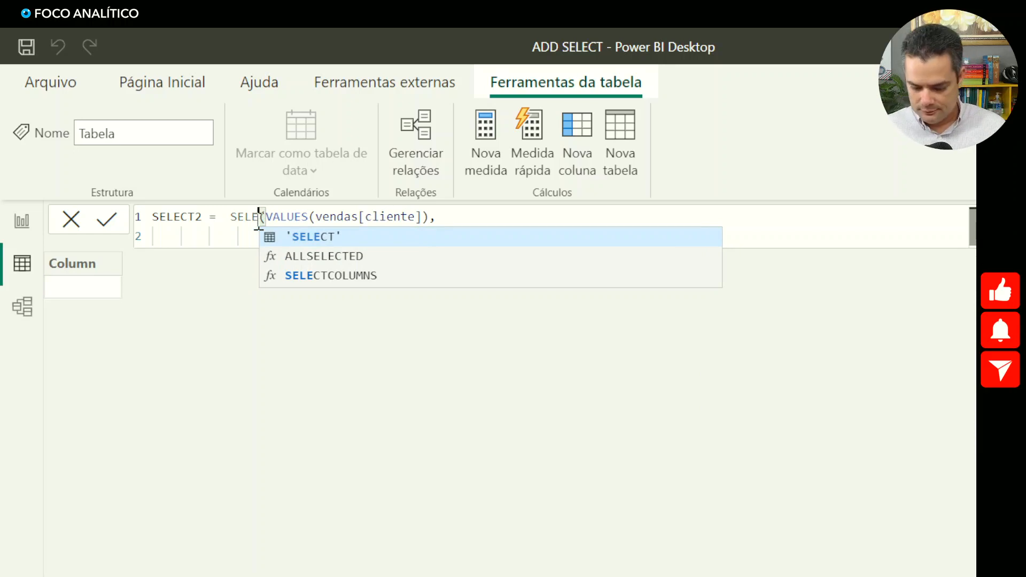
key("Down")
key("Down")
key("Tab")
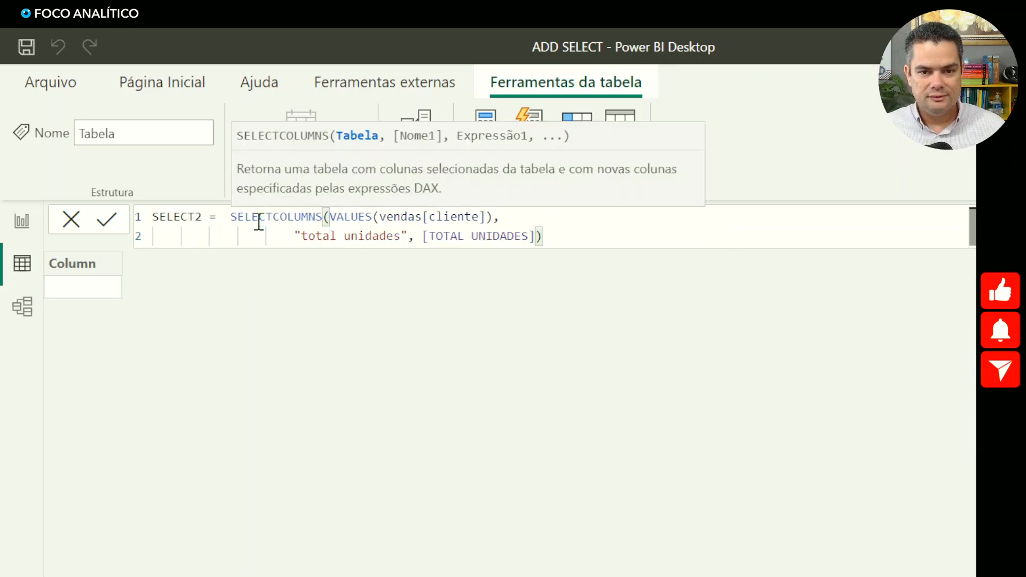
key("Return")
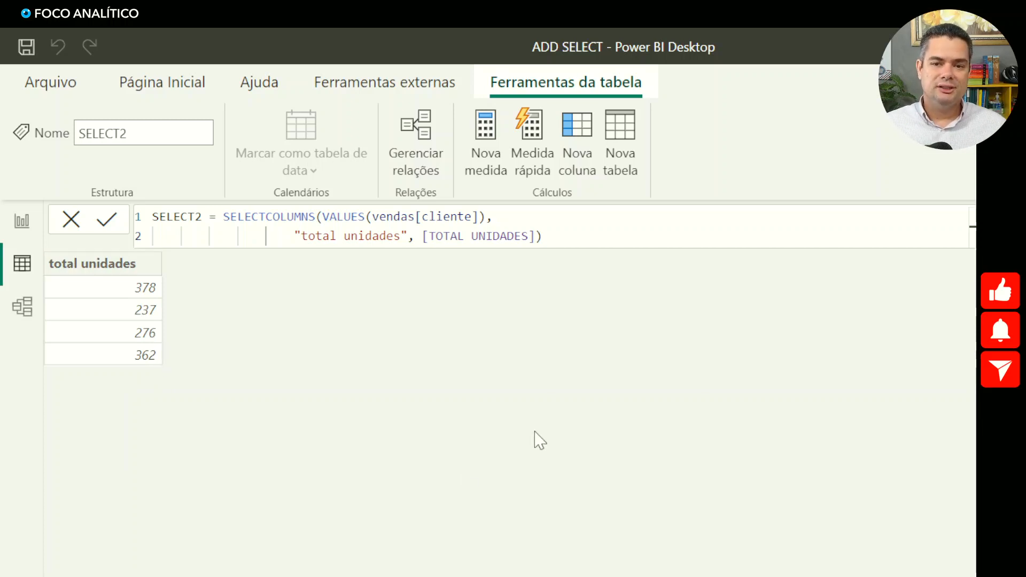
- Highlight VALUES(vendas[cliente]) in the SELECT2 formula and compare the table with ADD2
left_click_drag(322, 218, 485, 214)
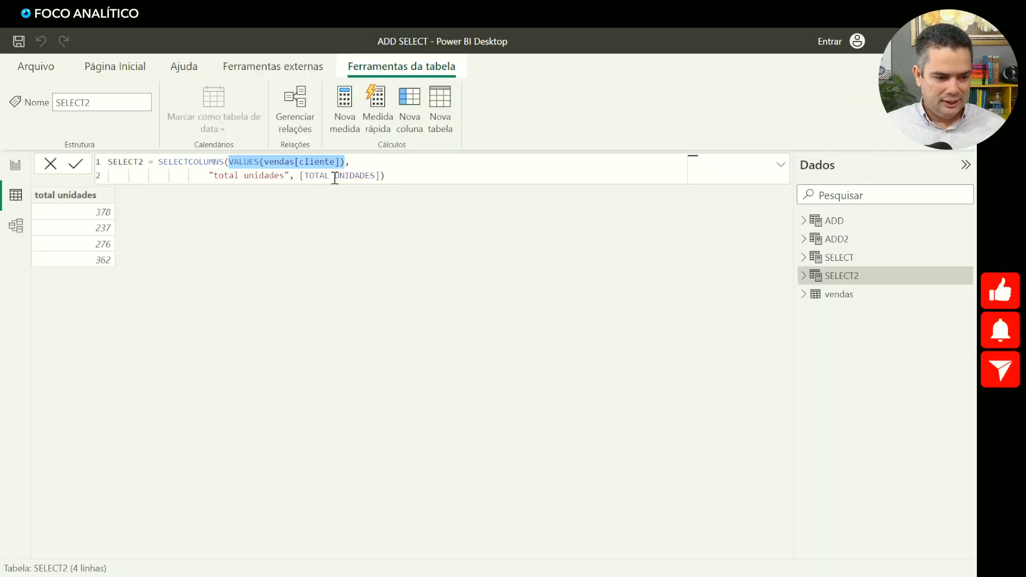
left_click(833, 239)
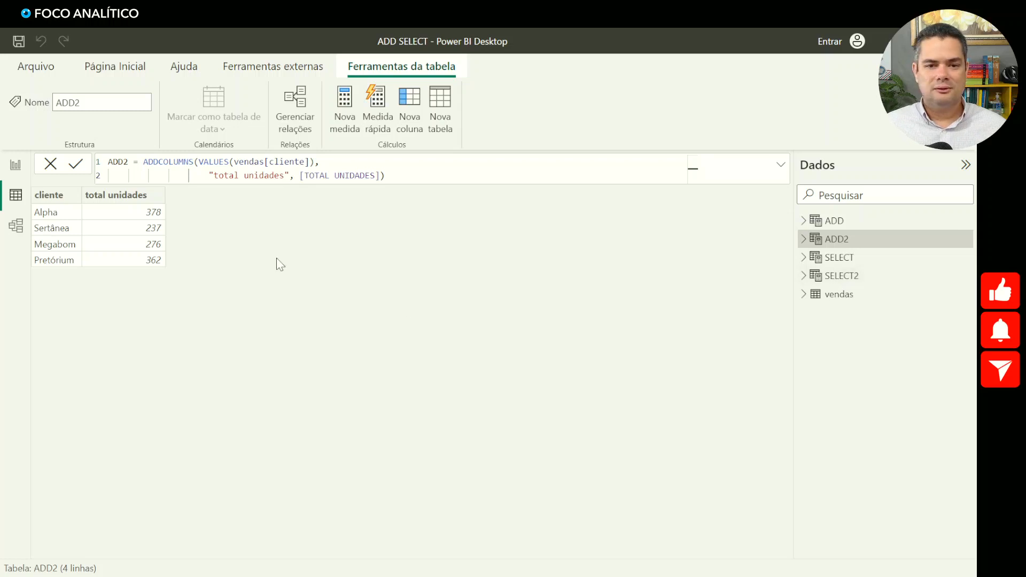
- Start a second added column named "total unidades 2" on a new line of the ADD2 formula
left_click(382, 176)
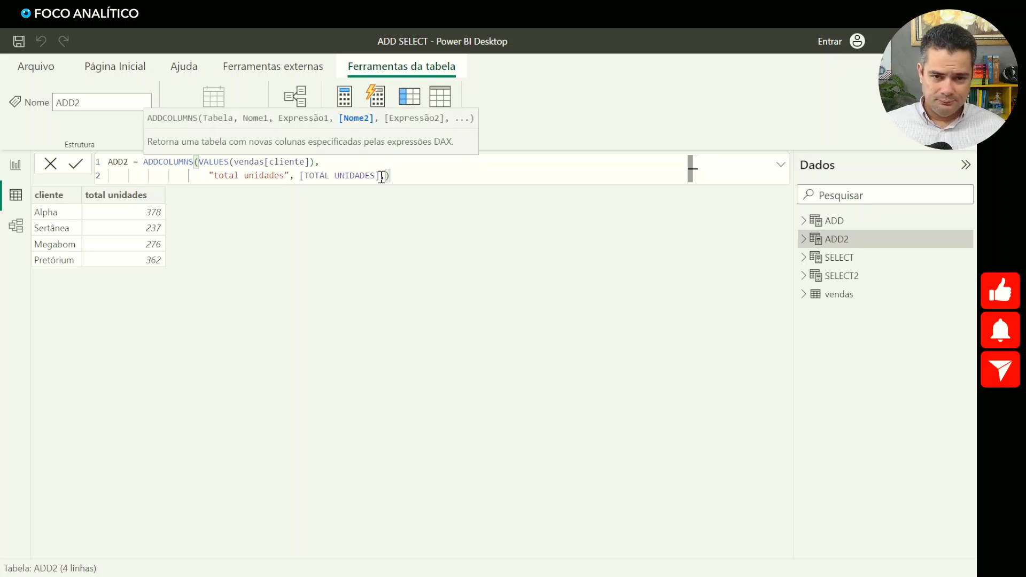
key("shift+Return")
type("\", [")
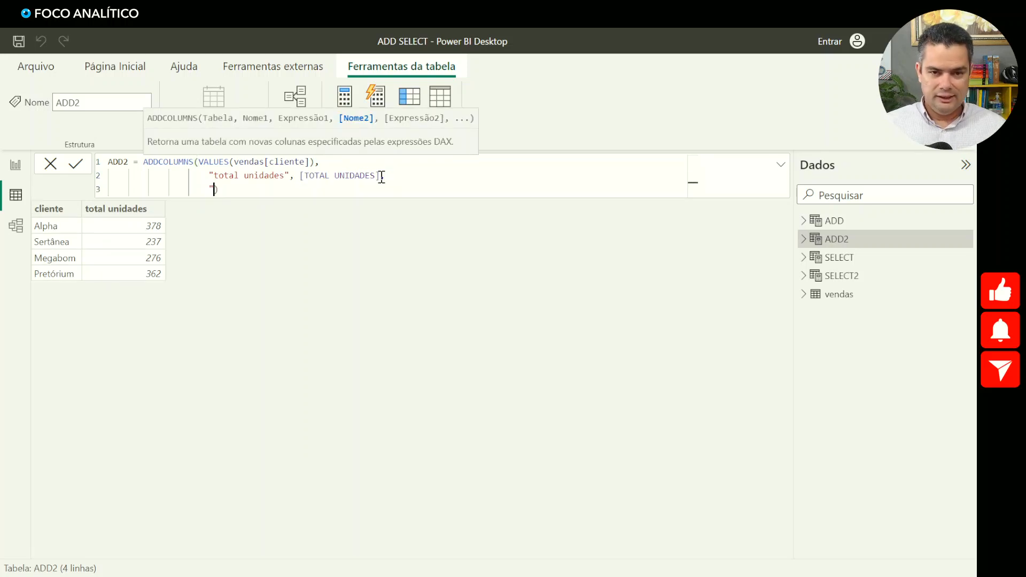
type("TOTAL")
key("BackSpace")
key("BackSpace")
key("BackSpace")
key("BackSpace")
key("BackSpace")
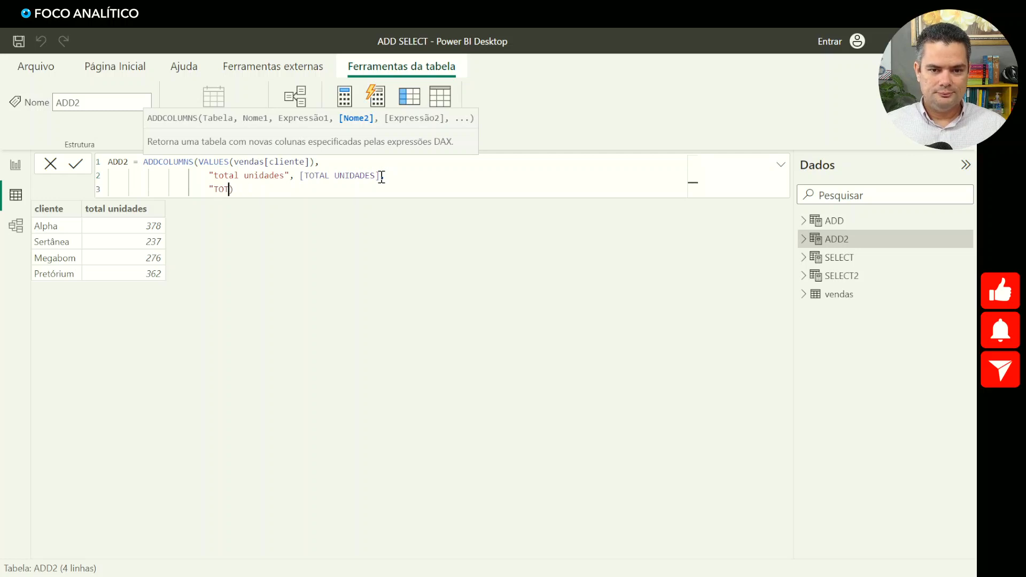
key("BackSpace")
type("total unidades ")
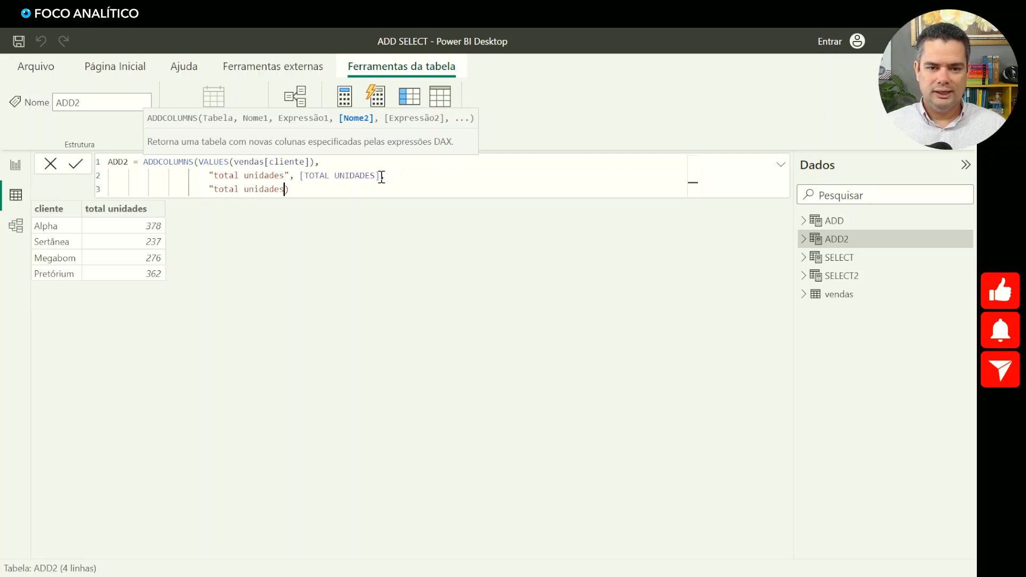
type("2\"")
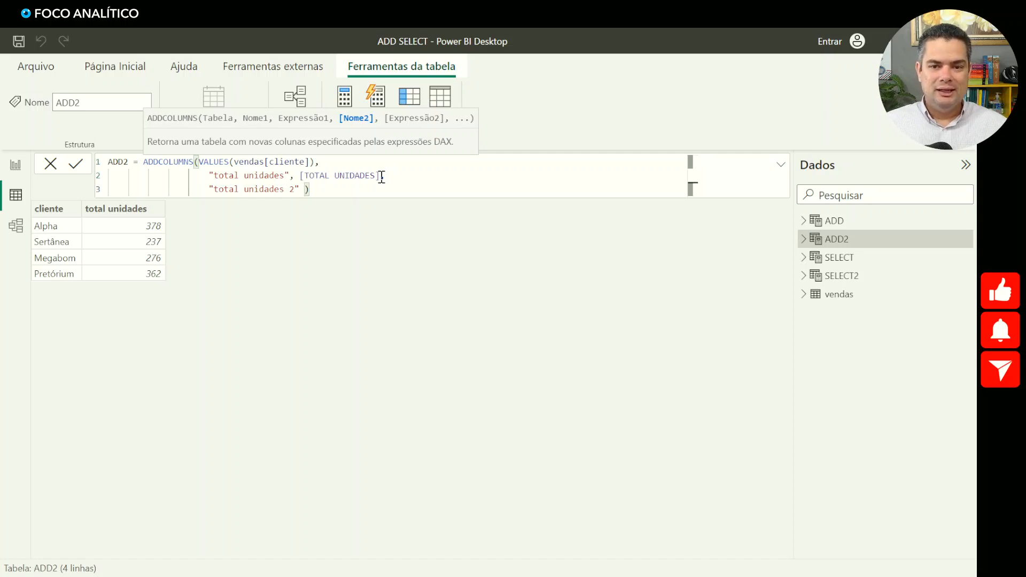
type("sum")
key("BackSpace")
key("BackSpace")
key("BackSpace")
type("SUM")
type("(VEND")
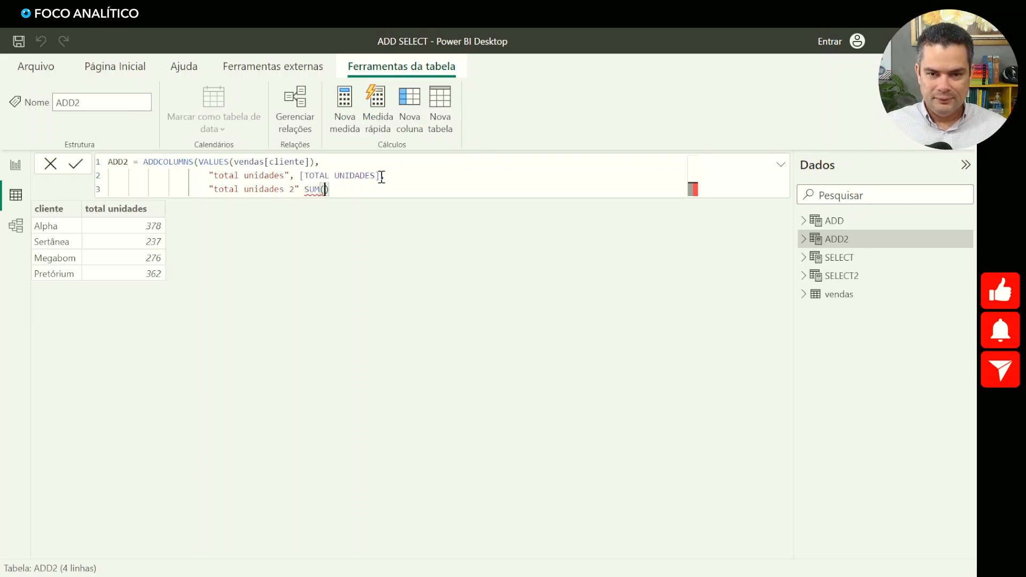
key("BackSpace")
key("BackSpace")
key("BackSpace")
key("BackSpace")
key("BackSpace")
key("BackSpace")
key("BackSpace")
key("BackSpace")
key("BackSpace")
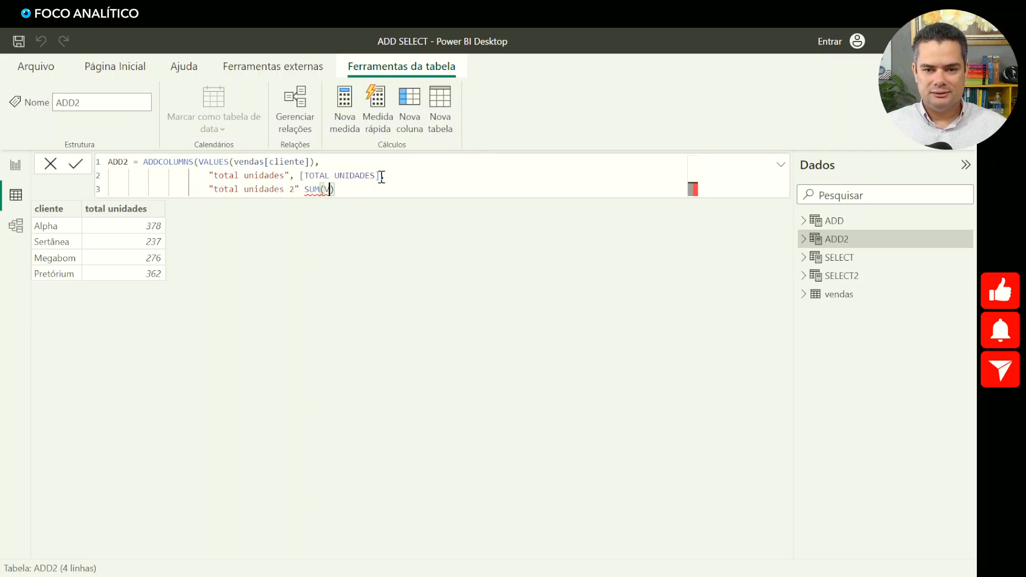
- Define "total unidades 2" as SUM(vendas[unidades]) and commit the ADD2 formula
type(", sum")
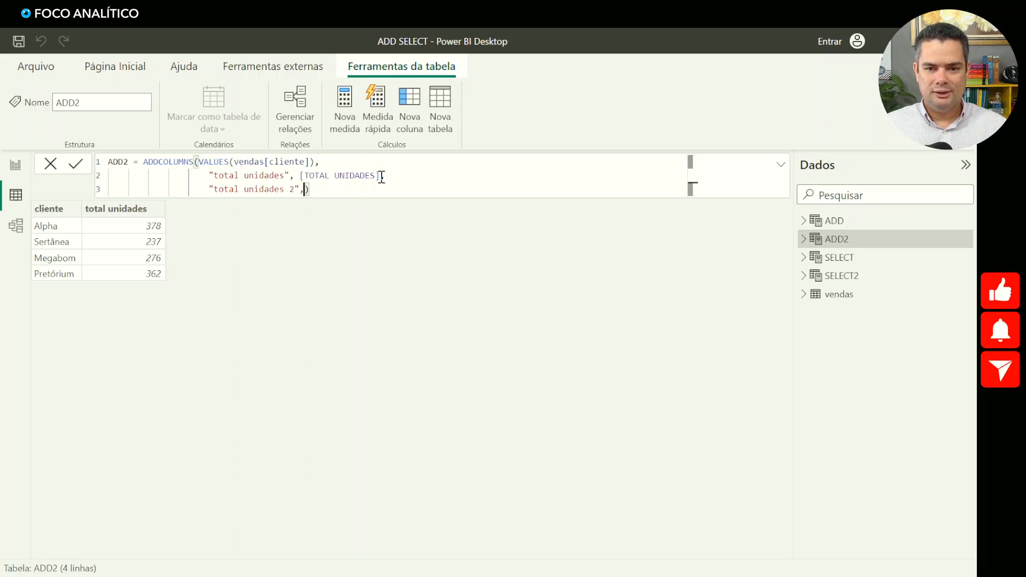
key("BackSpace")
key("BackSpace")
key("BackSpace")
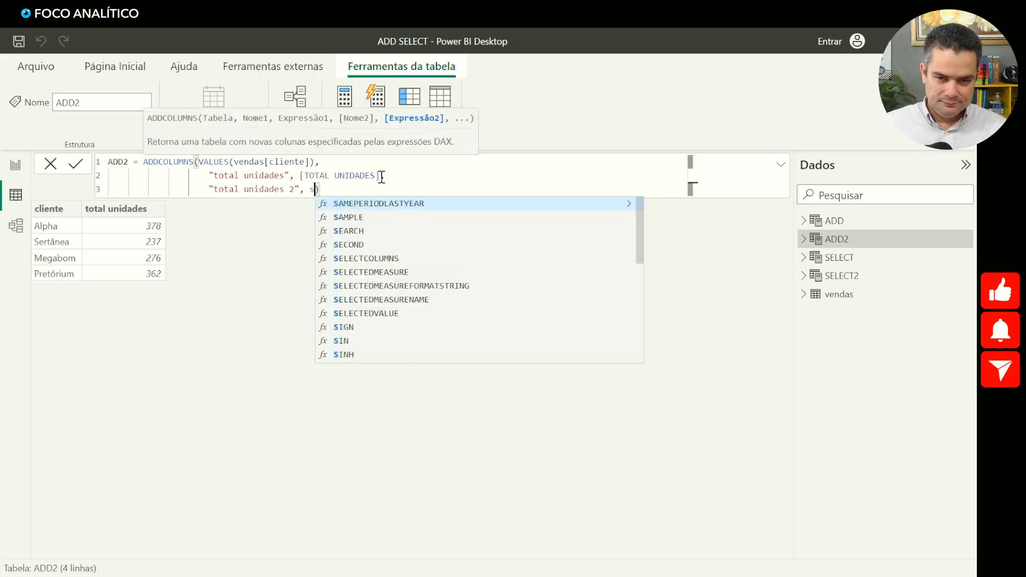
type("SUM(VEND")
key("Down")
key("Down")
key("Down")
key("Down")
key("Down")
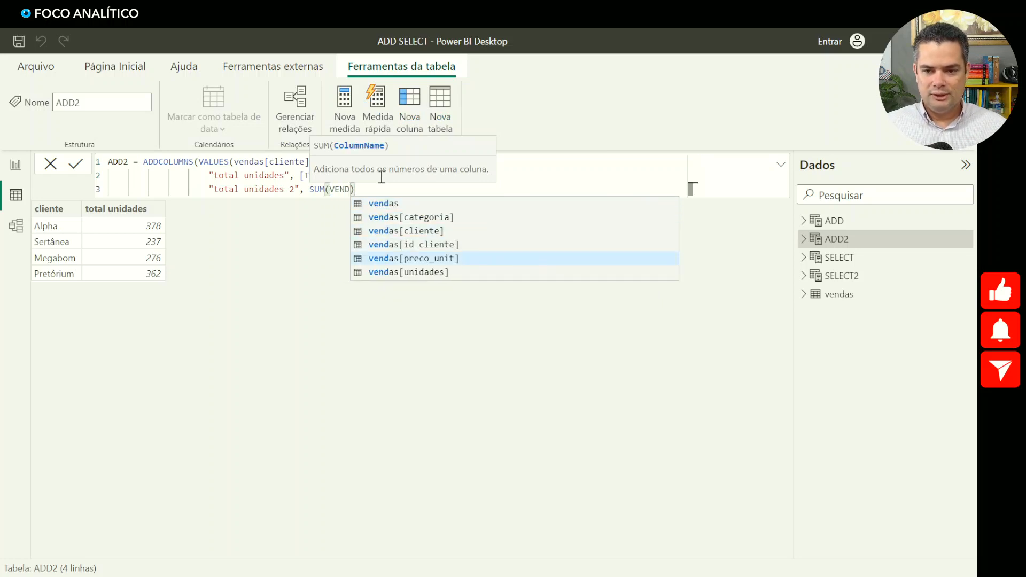
key("Tab")
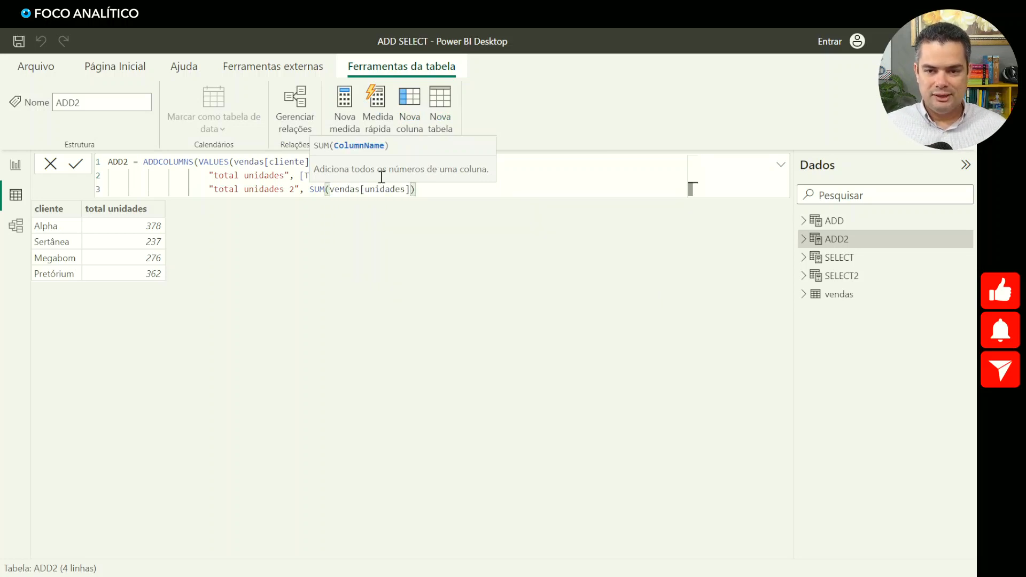
left_click(418, 187)
type(")")
key("Return")
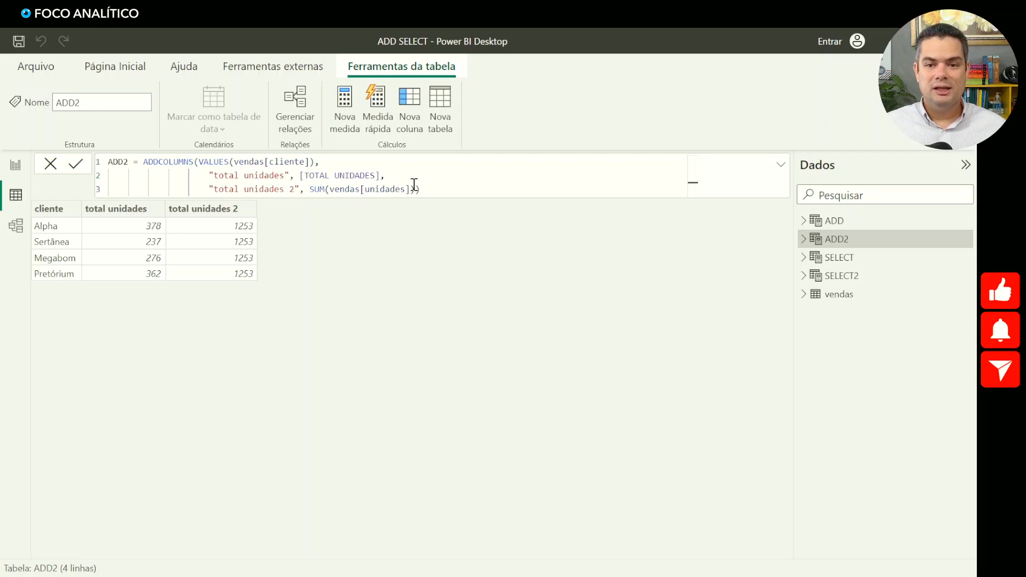
- Compare the [TOTAL UNIDADES] measure with the SUM(vendas[unidades]) expression in ADD2, showing the fields of vendas
left_click_drag(380, 176, 300, 179)
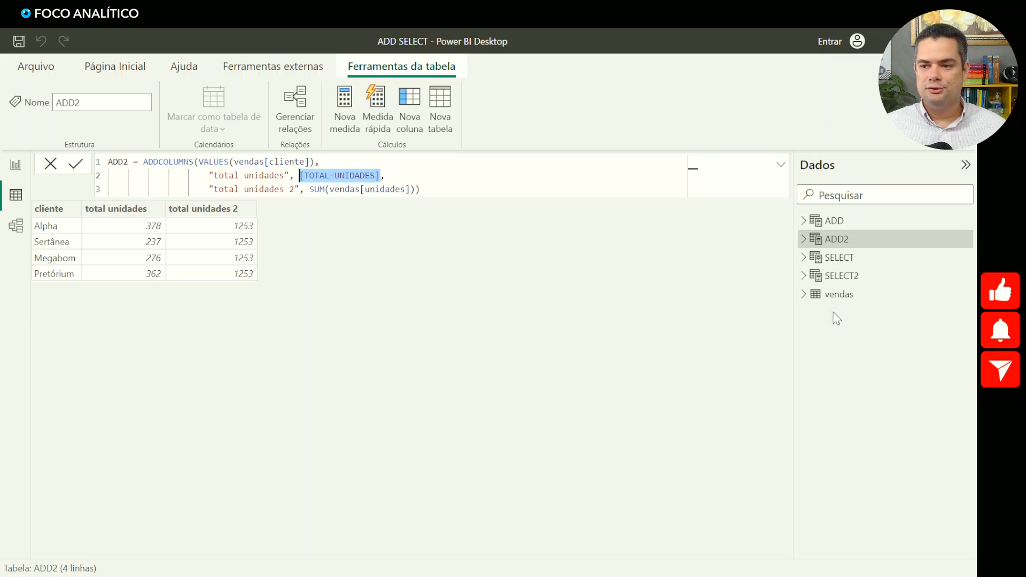
left_click(804, 294)
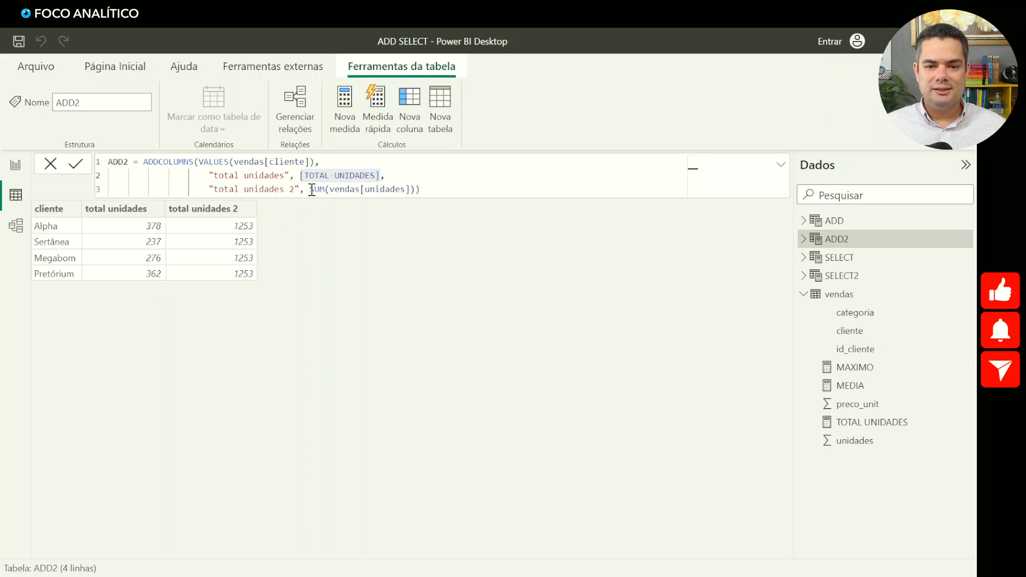
left_click_drag(310, 190, 409, 192)
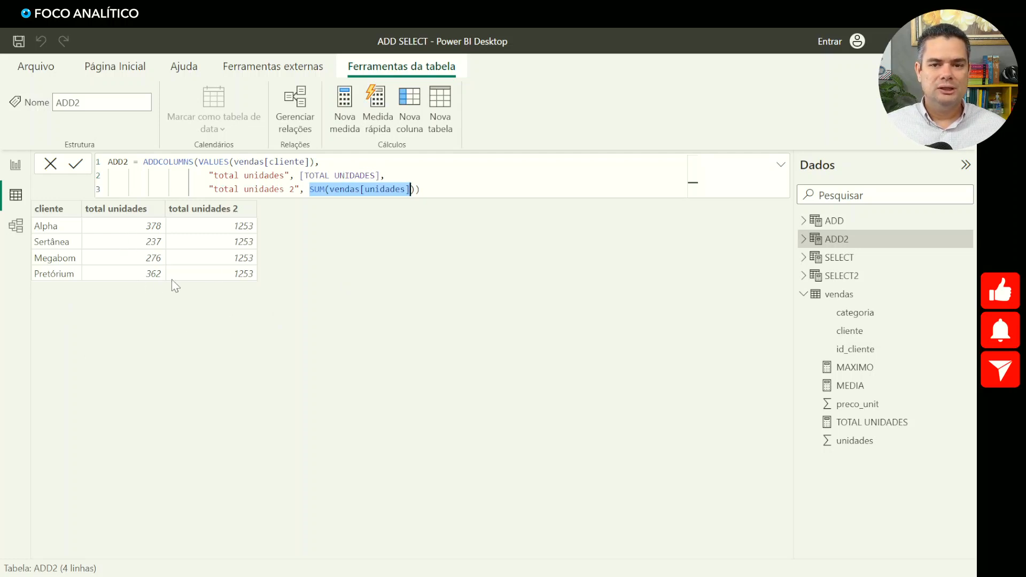
- Start another added column named "media" on a new line after the SUM argument in ADD2
left_click(411, 190)
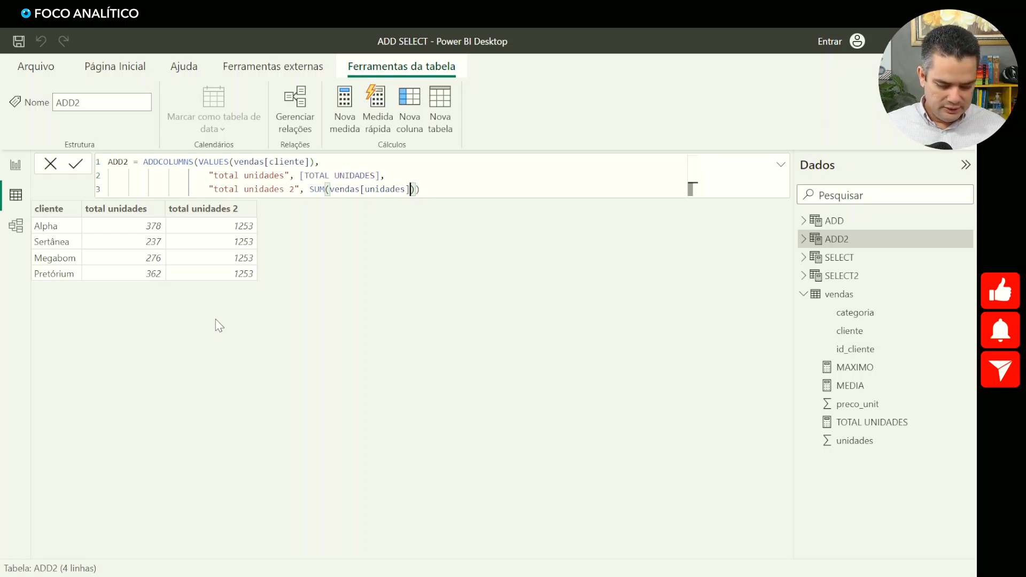
type(",")
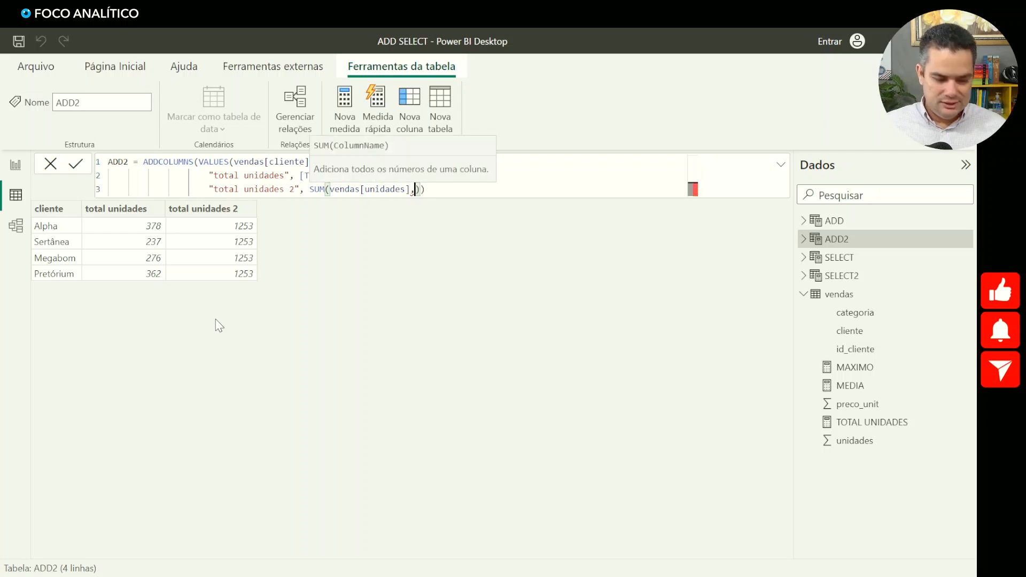
key("shift+Return")
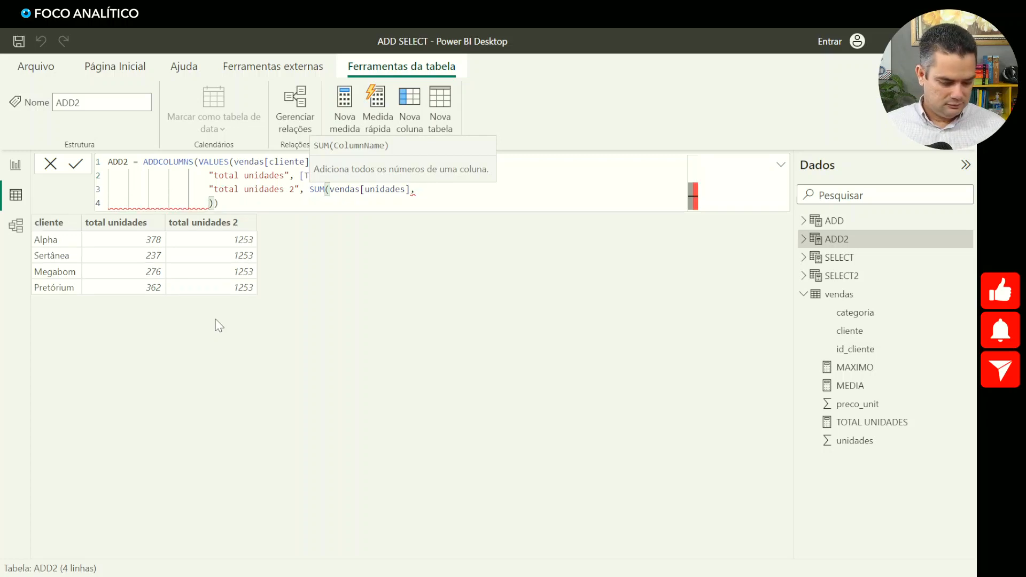
type("'")
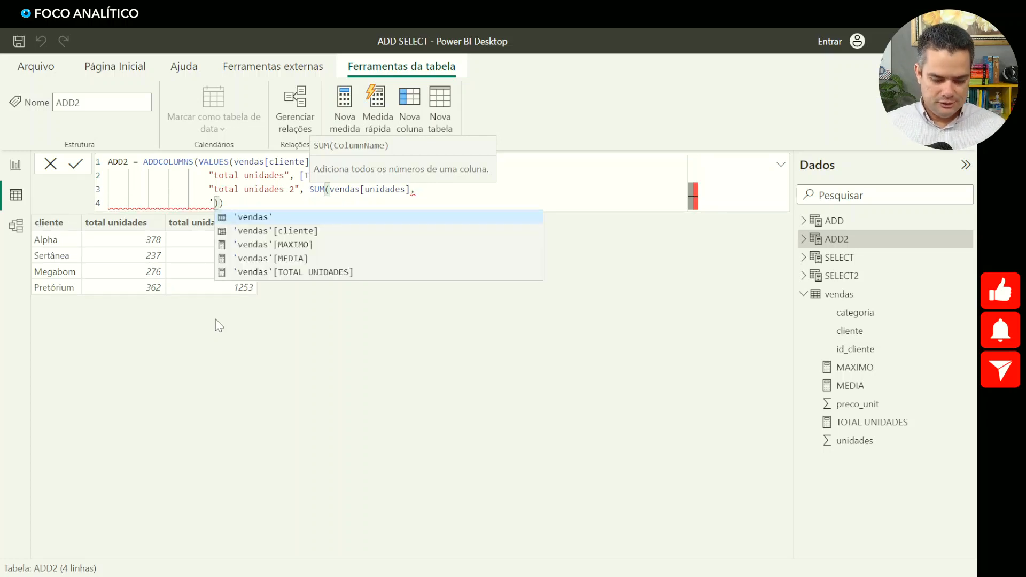
key("BackSpace")
type("\"")
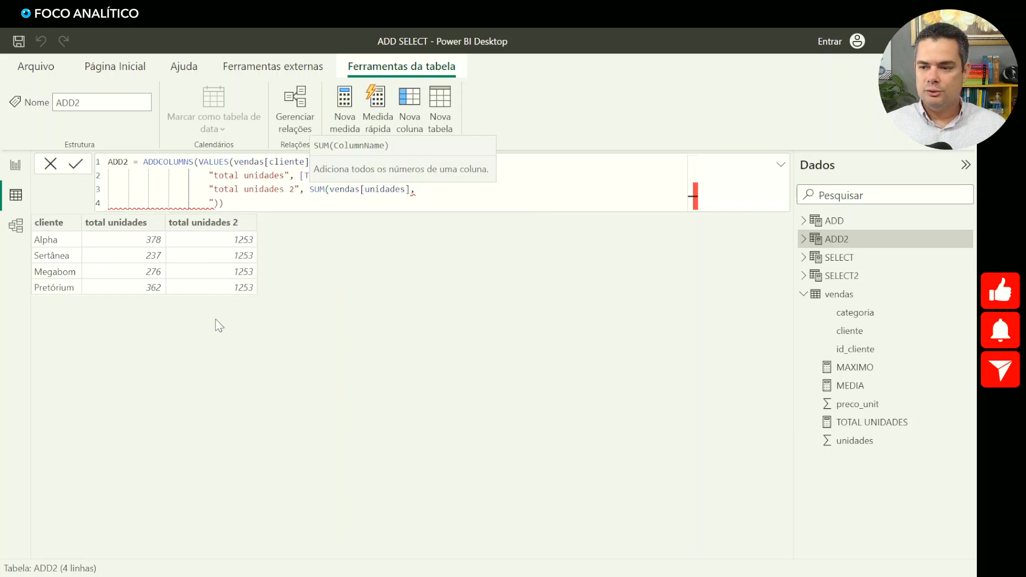
type("MEDIA")
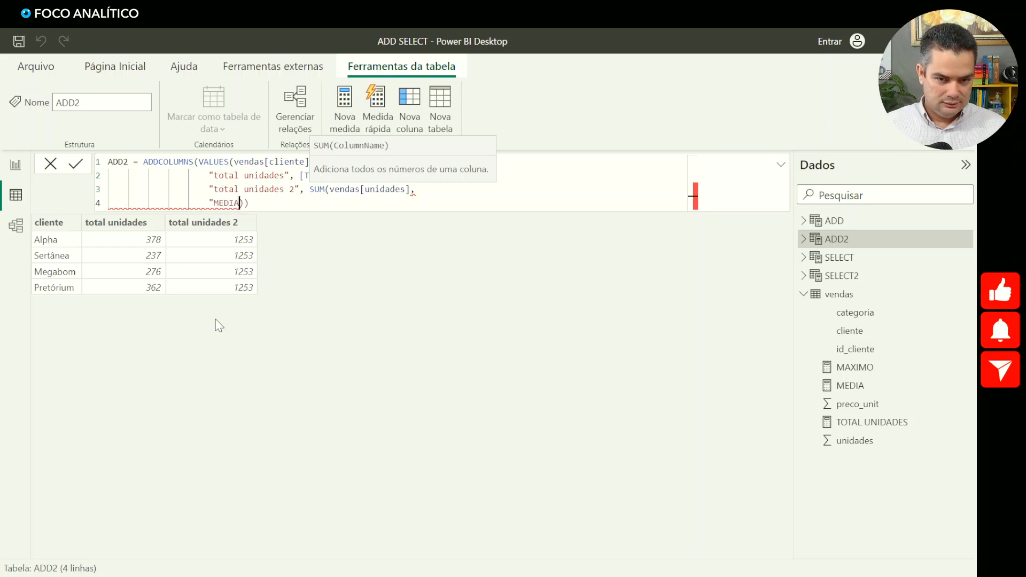
key("BackSpace")
key("BackSpace")
key("BackSpace")
key("BackSpace")
type("media\"")
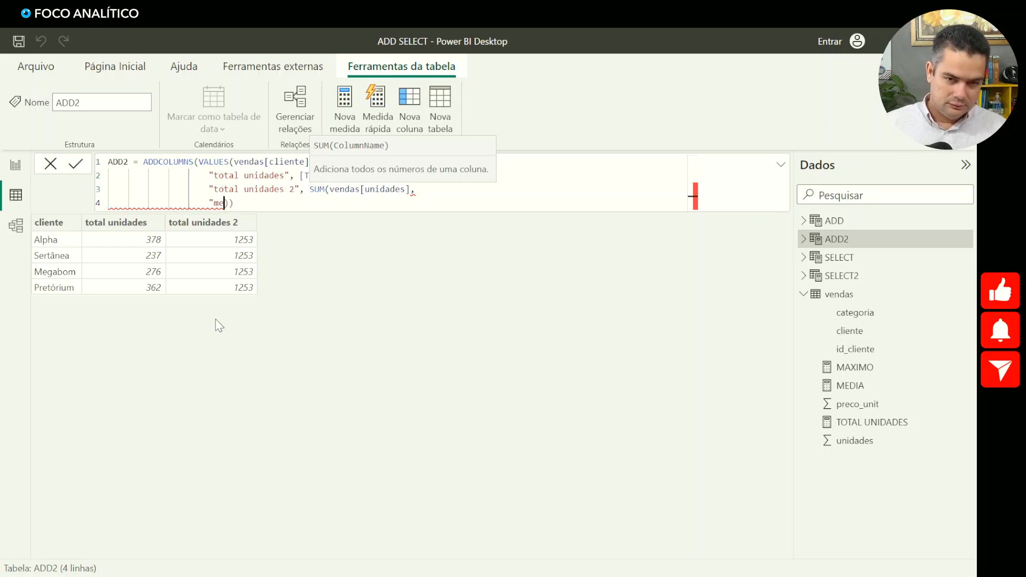
type(", ")
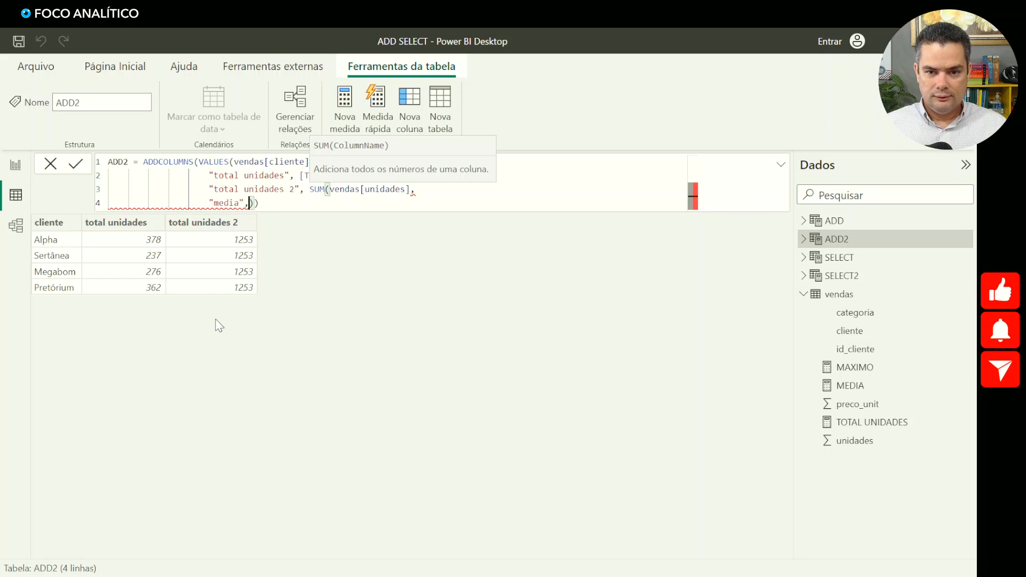
type("[MEDIA]")
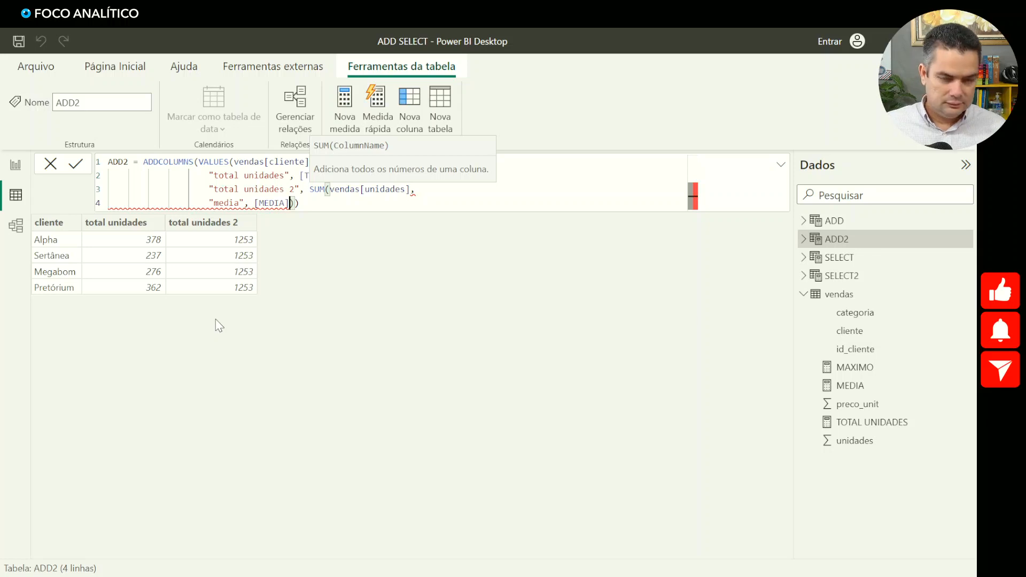
- Enter the [MEDIA] measure as the expression for the "media" column and commit the formula
key("Return")
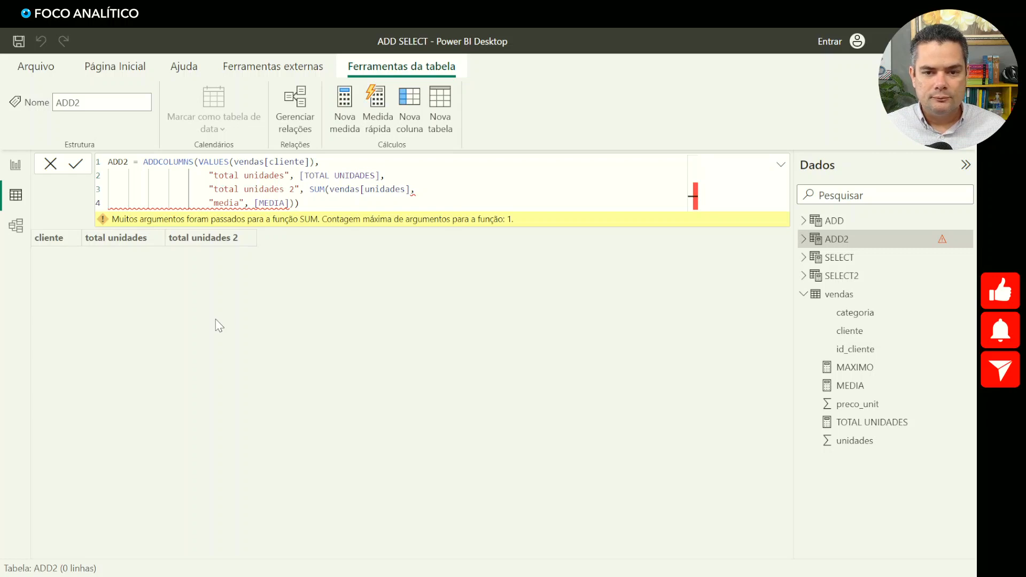
- Close the SUM function after vendas[unidades], remove the extra parenthesis at the formula's end and commit ADD2
left_click(406, 189)
left_click(409, 187)
type(")")
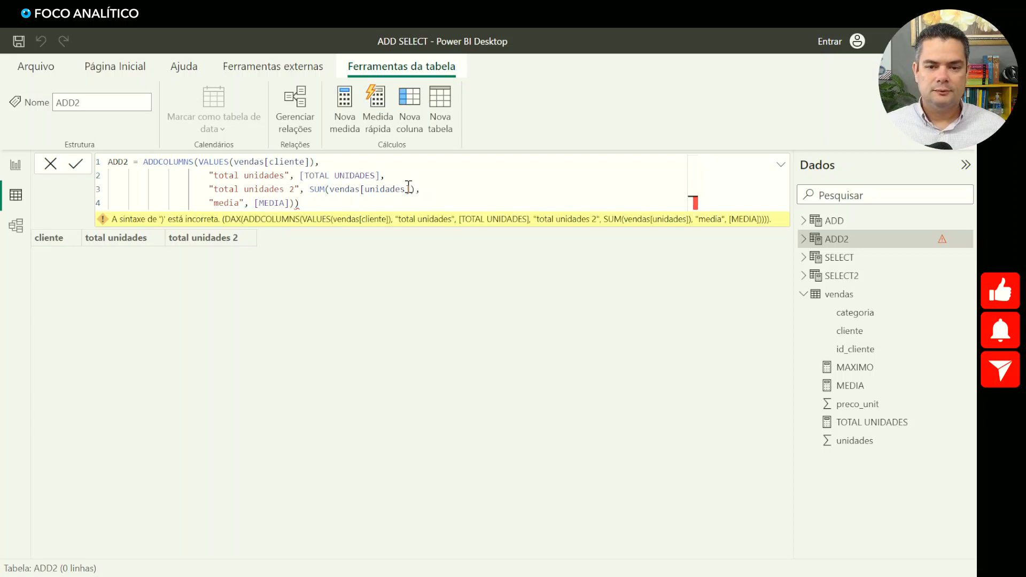
left_click(346, 203)
key("BackSpace")
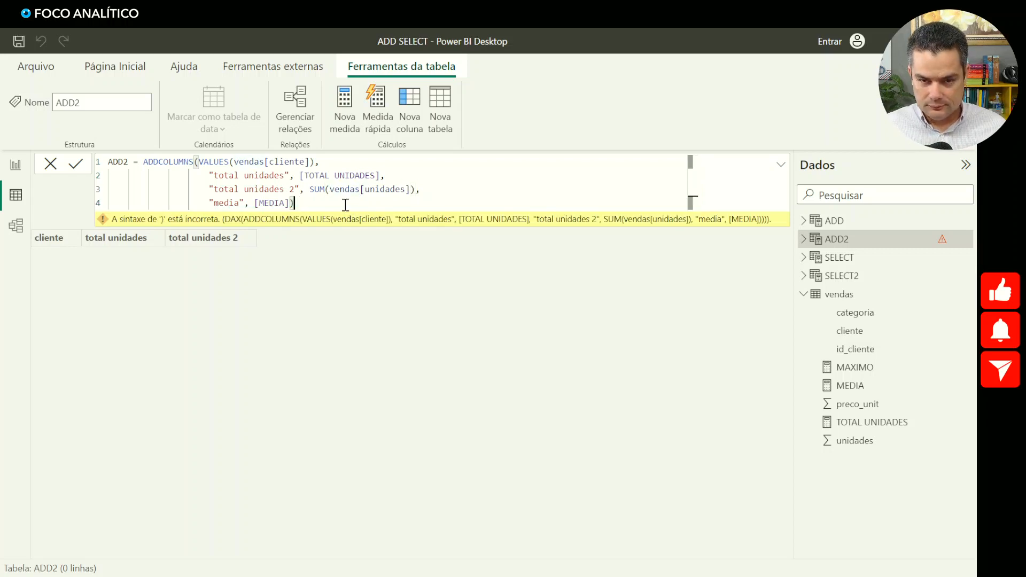
key("Return")
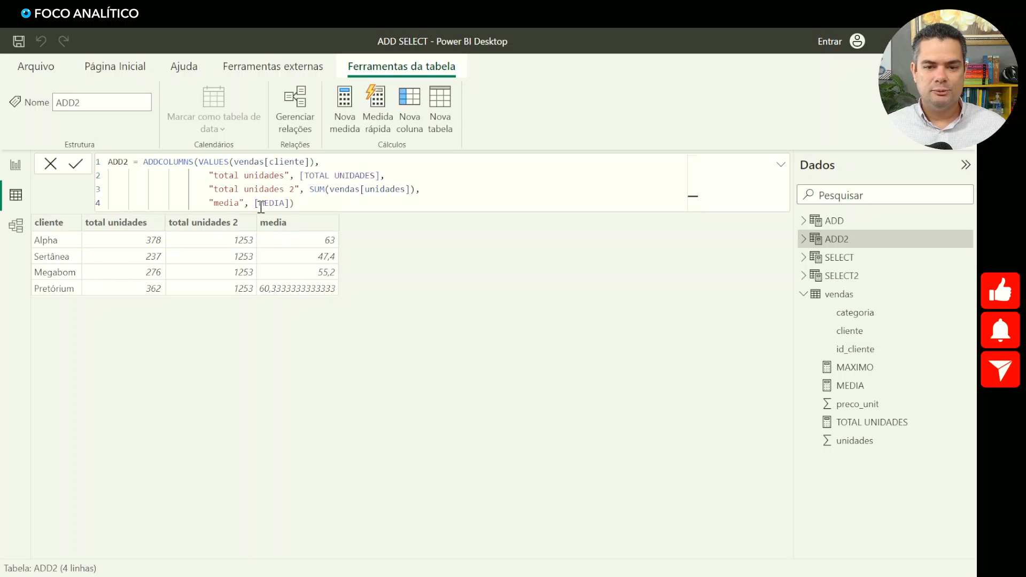
- Start an added column named "media 2" on a new line after [MEDIA] in ADD2
left_click(289, 201)
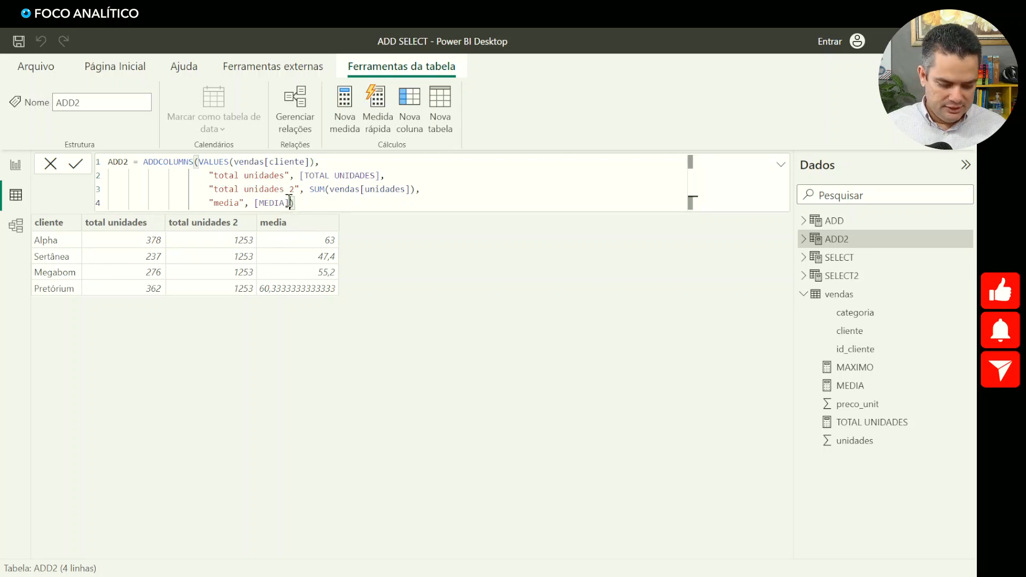
key("shift+Return")
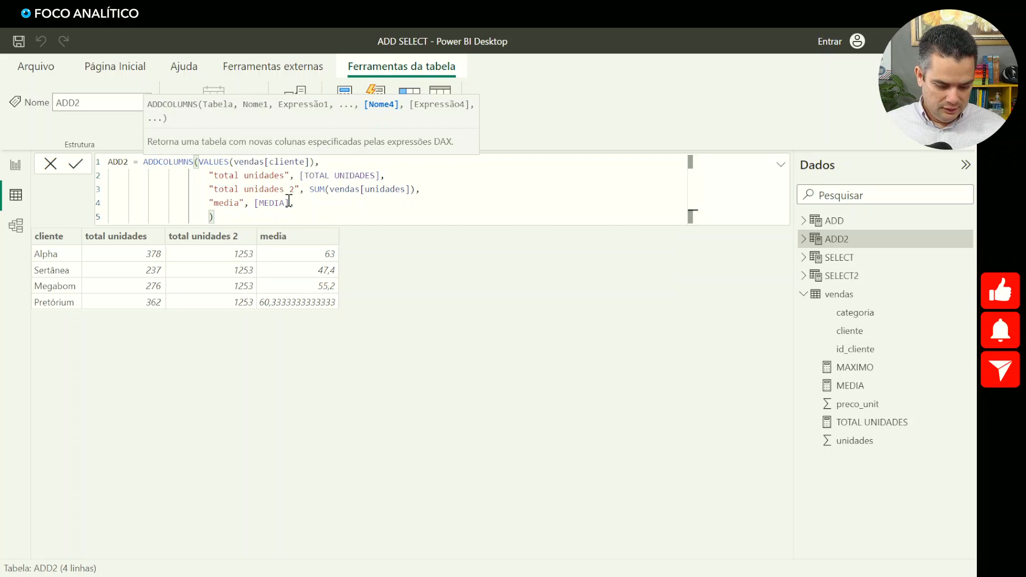
type("\"media 2")
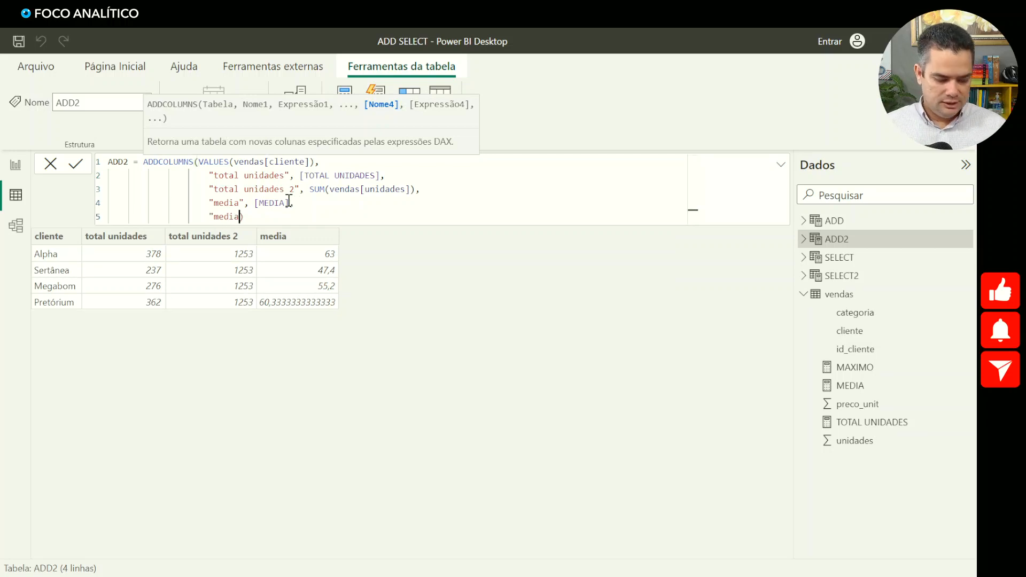
type("\", ")
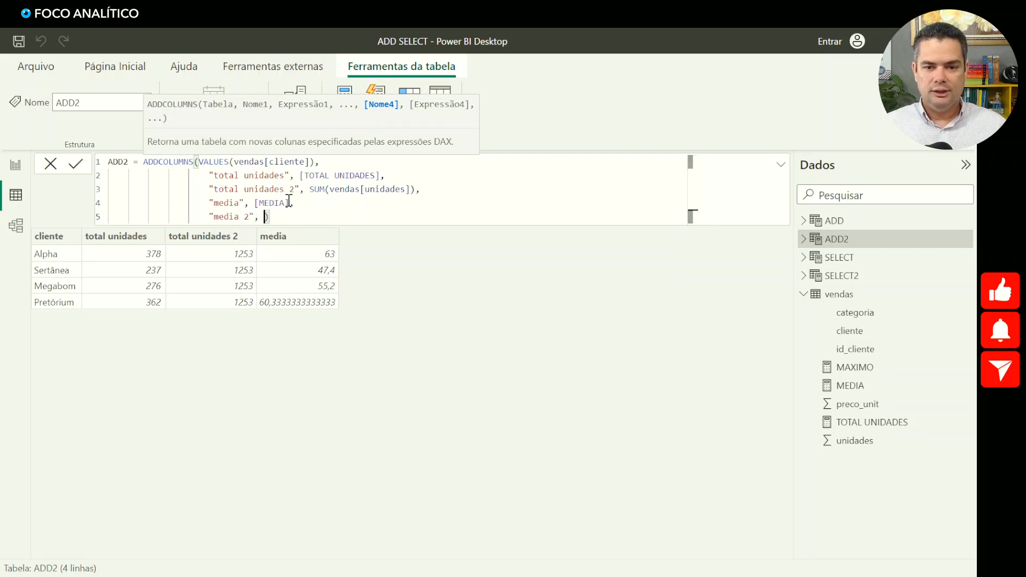
type("aver")
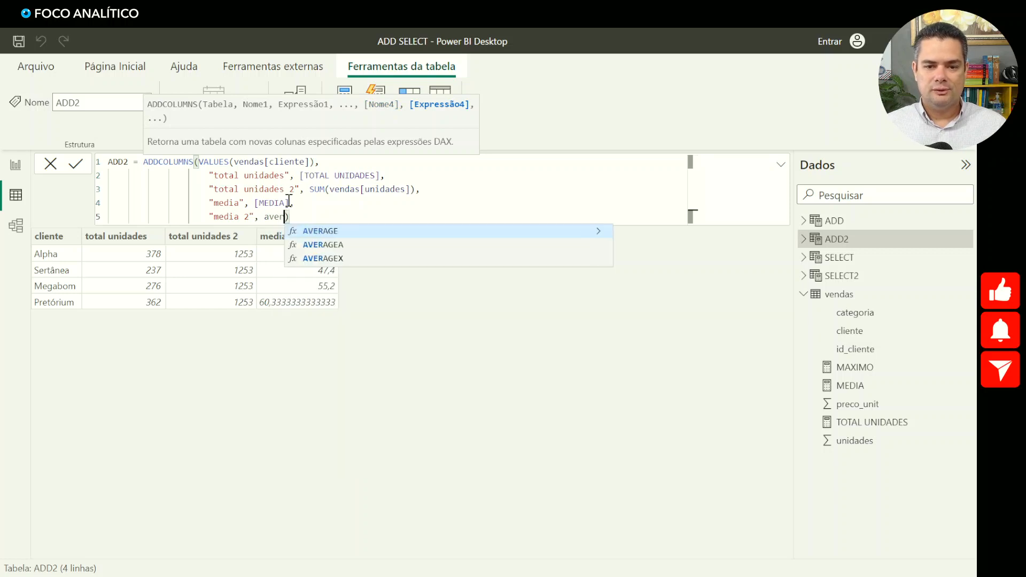
- Enter AVERAGE(vendas[unidades]) as the expression for the "media 2" column, close both functions and commit ADD2
key("Tab")
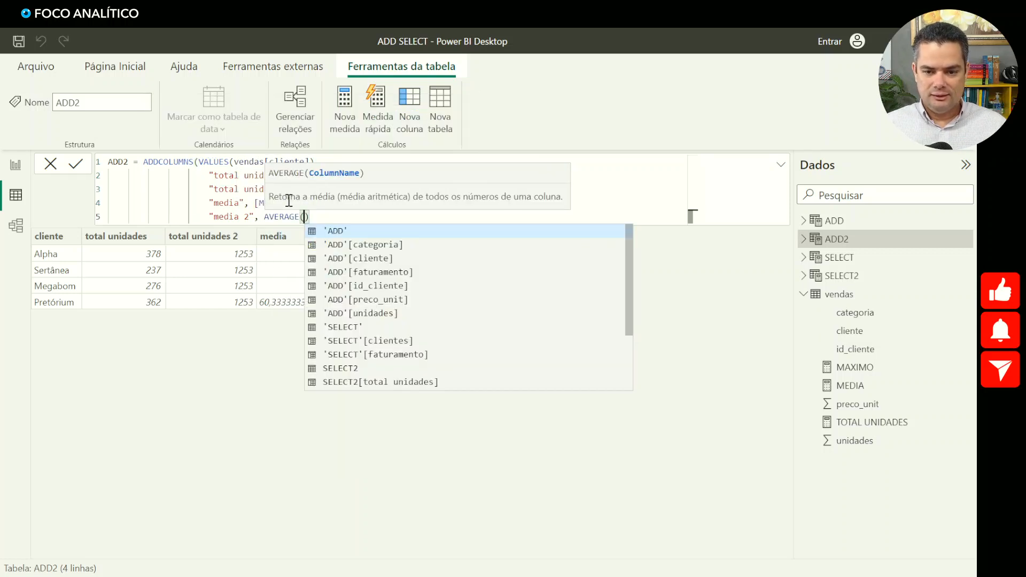
type("vendas")
key("Down")
key("Down")
key("Down")
key("Down")
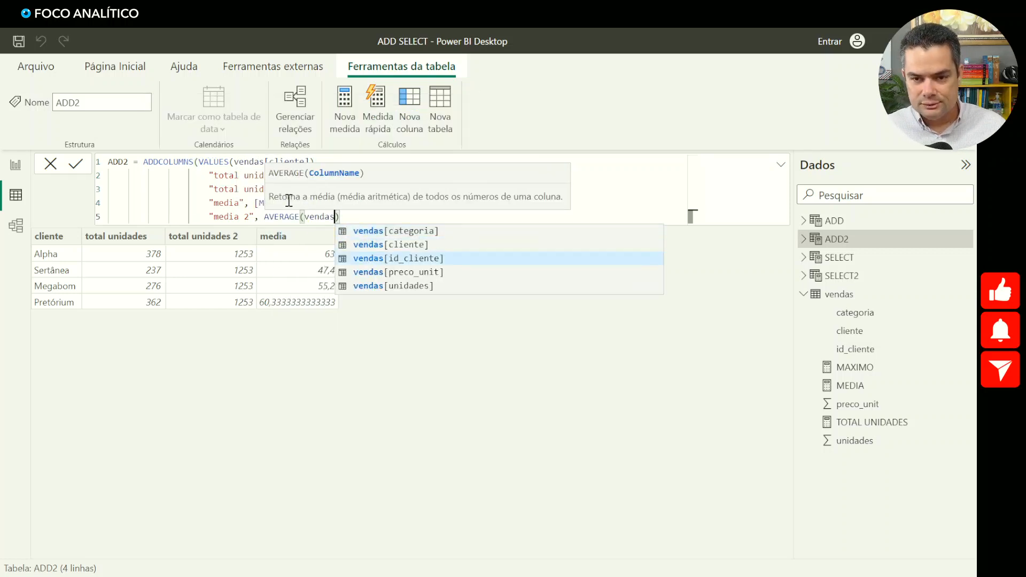
key("Tab")
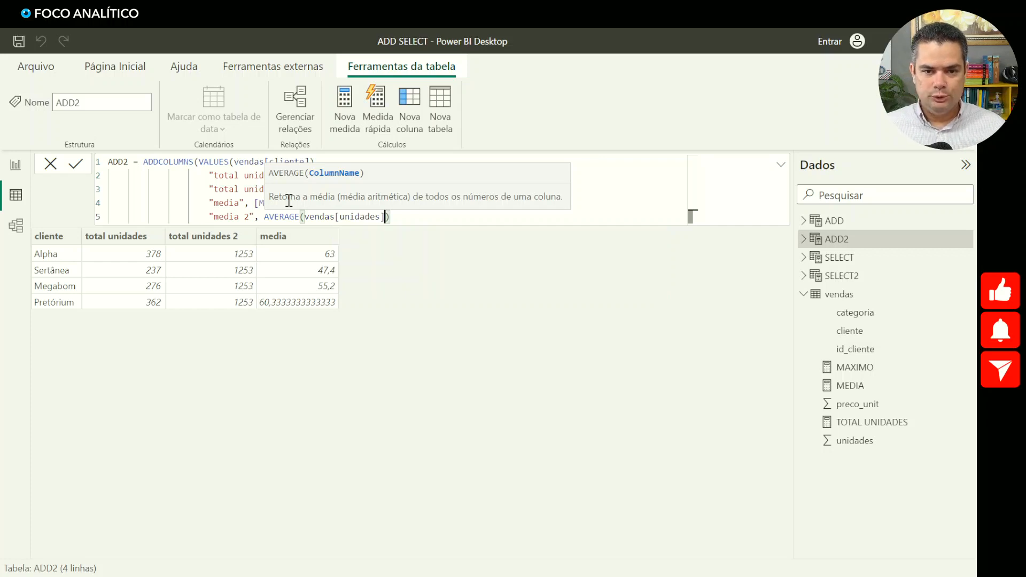
type("))")
key("Return")
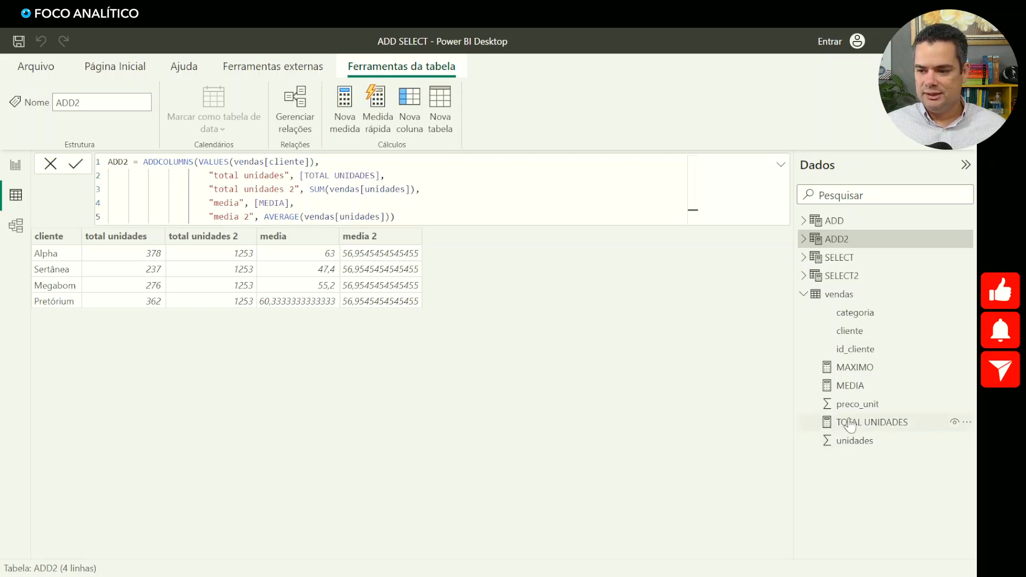
- Compare the vendas source rows with the ADD2 results and highlight the [MEDIA] expression in the ADD2 formula
left_click(837, 296)
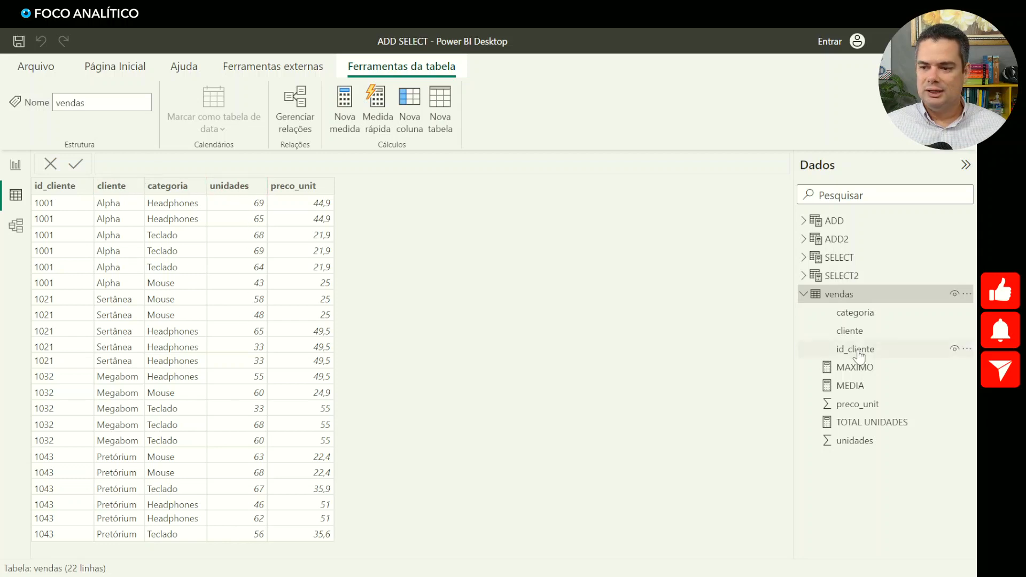
left_click(836, 239)
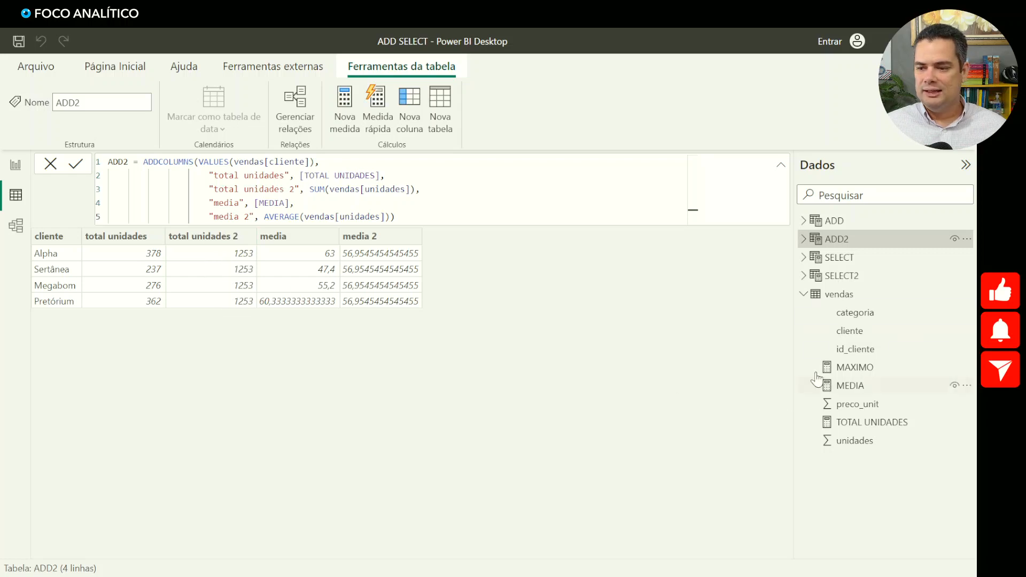
left_click(841, 297)
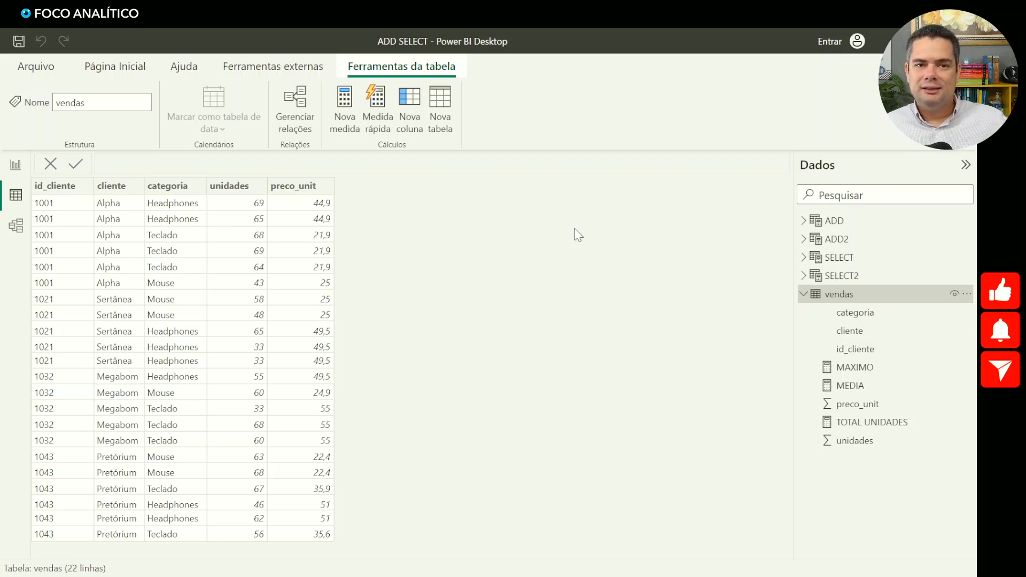
left_click(824, 241)
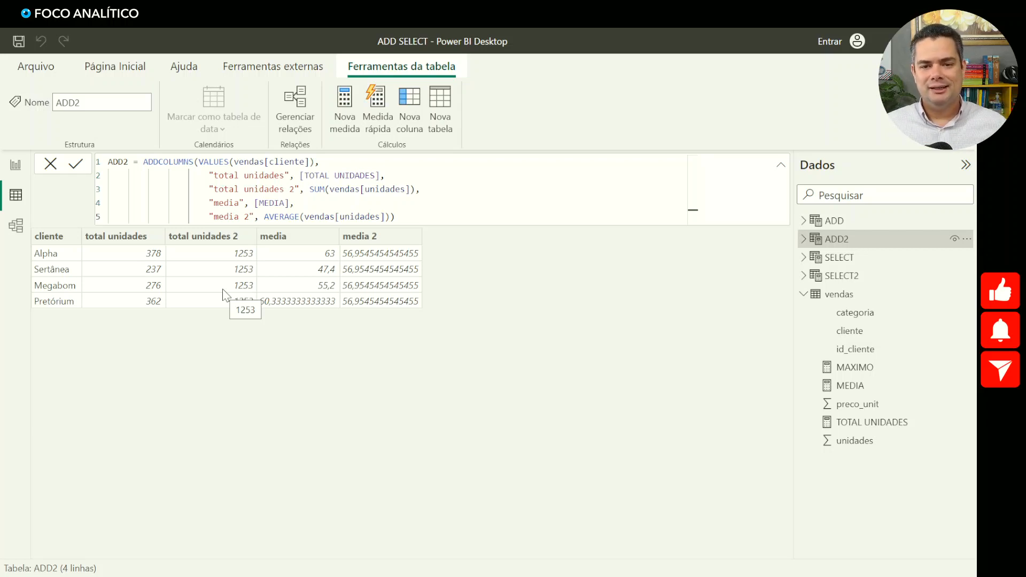
left_click(386, 216)
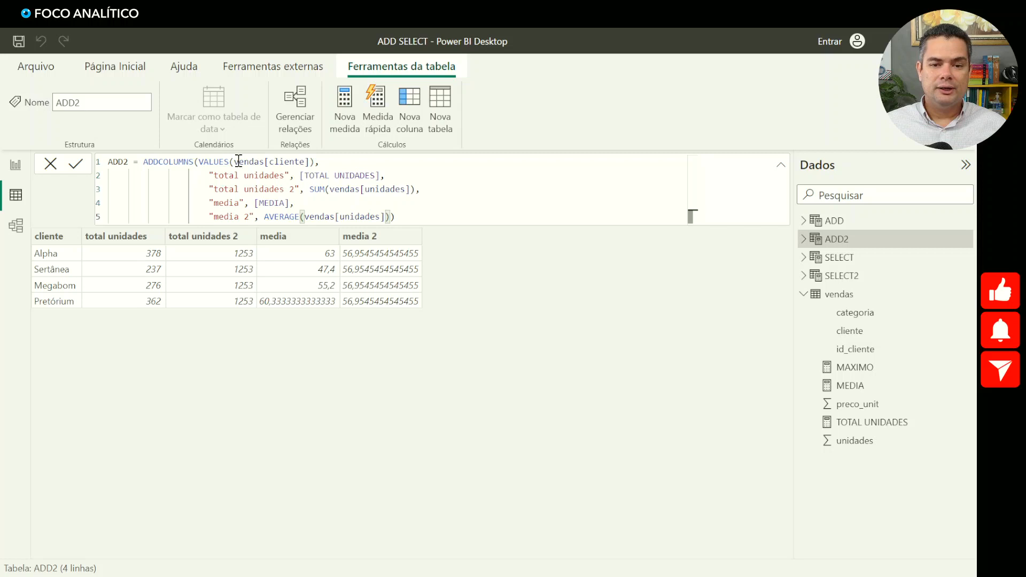
left_click(254, 203)
left_click_drag(255, 204, 283, 197)
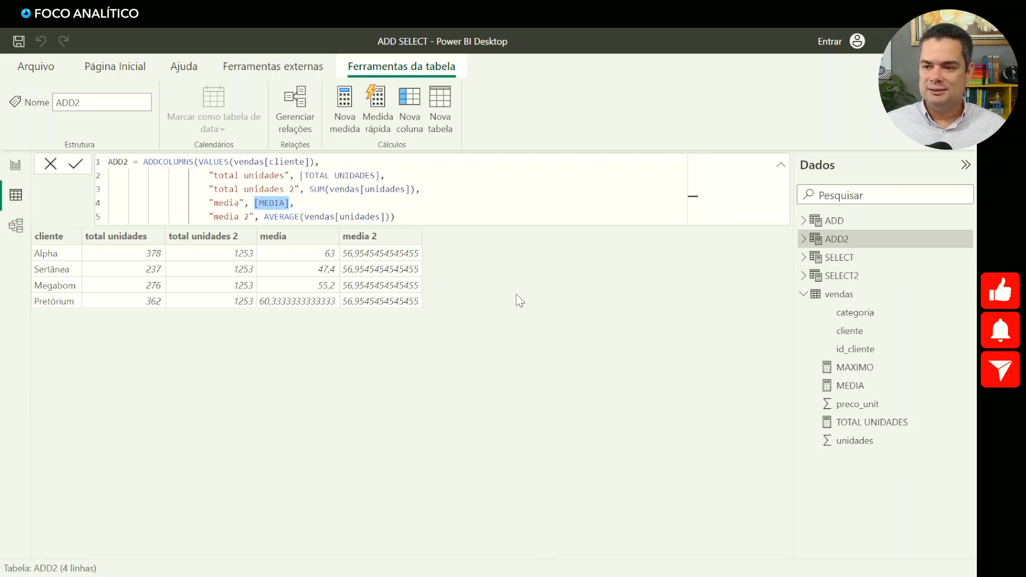
- In the ADD table's formula, add a "media" column on a new line after "faturamento", using the [MEDIA] measure
left_click(835, 223)
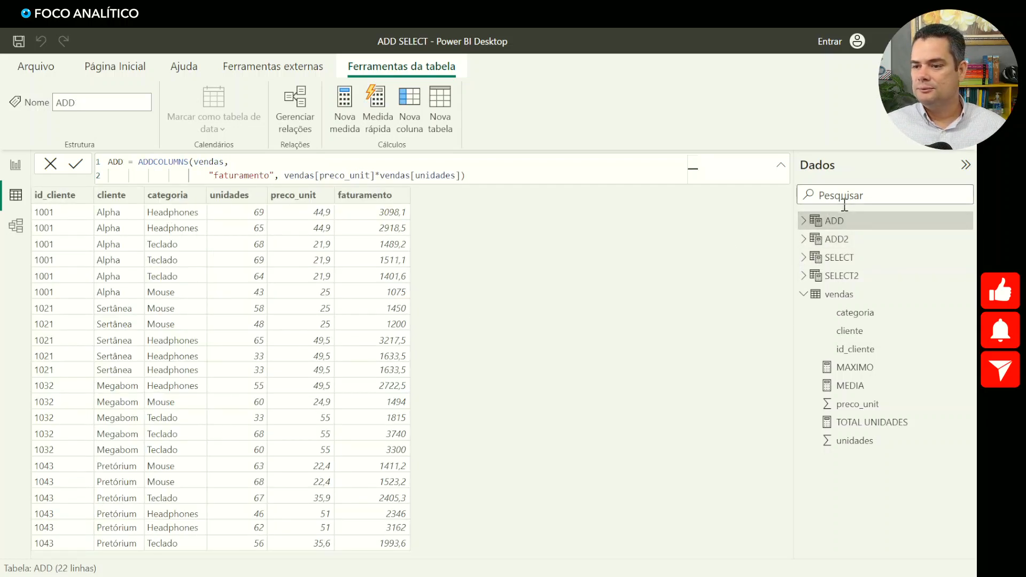
left_click(464, 176)
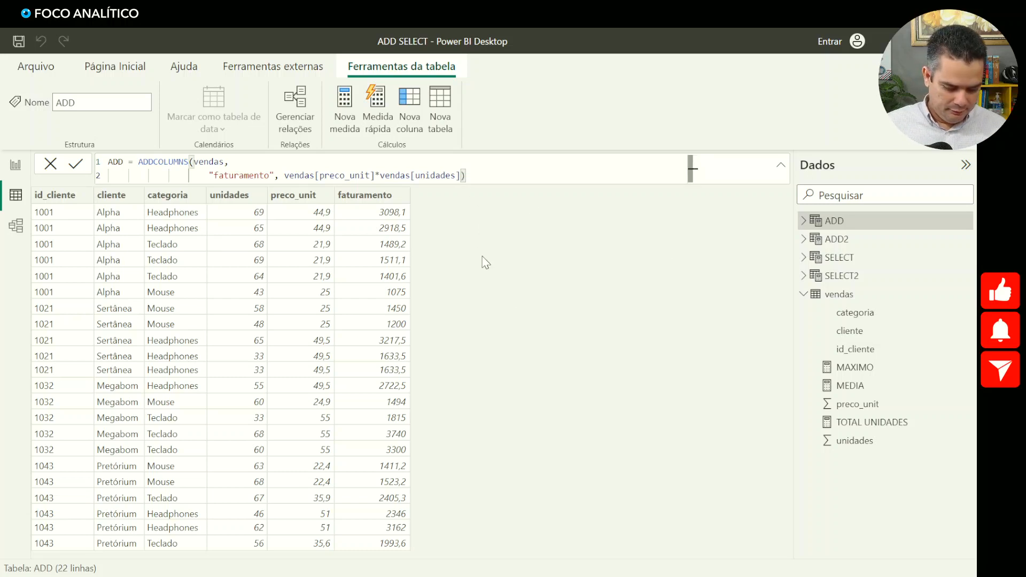
type(",")
key("shift+Return")
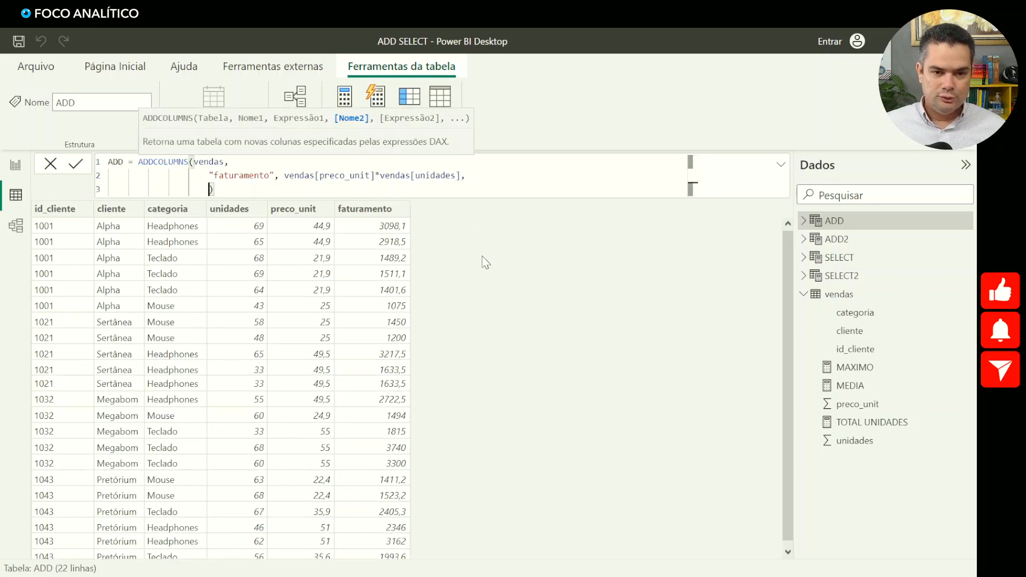
type("\"")
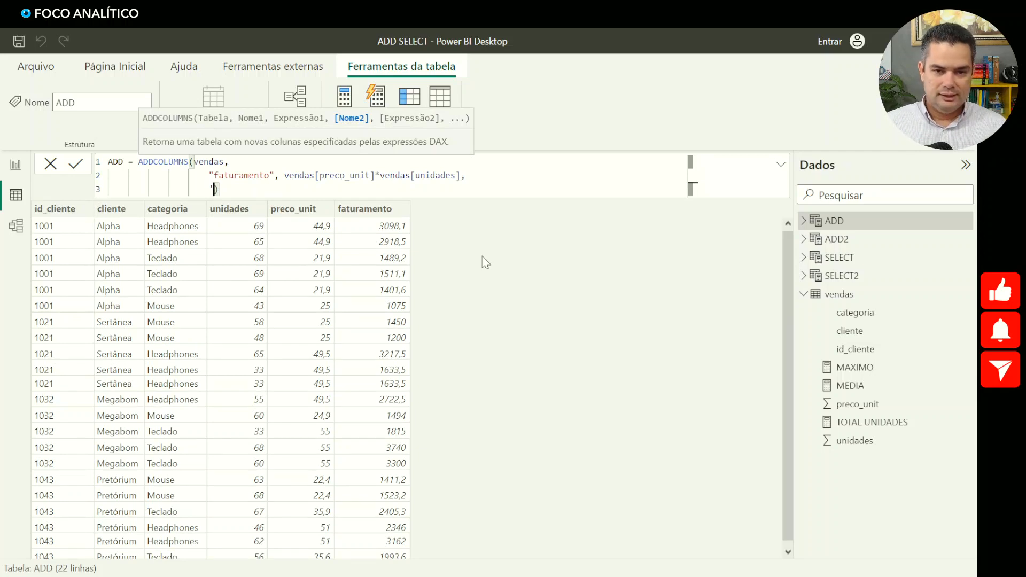
type("med")
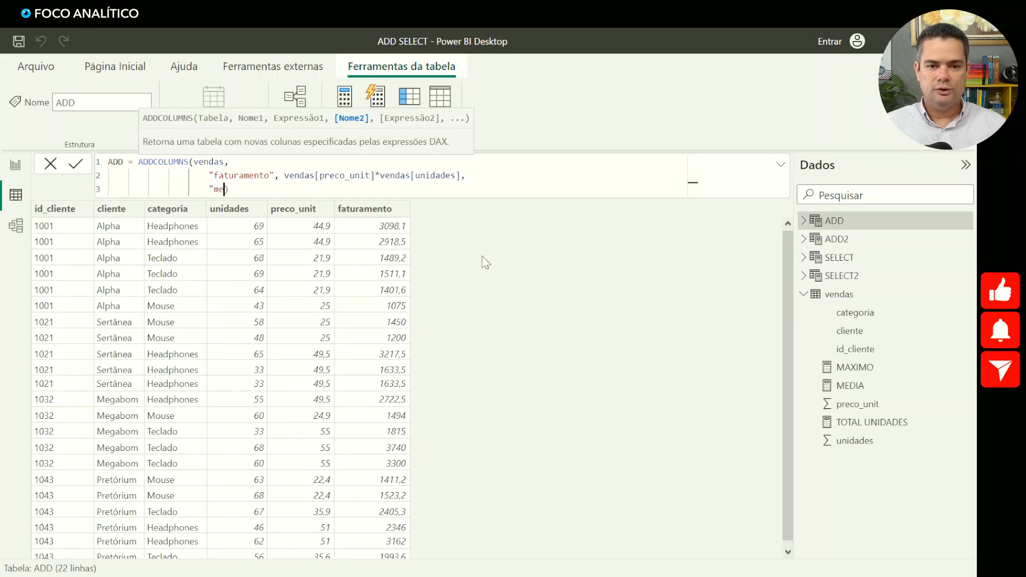
type("ia\", ")
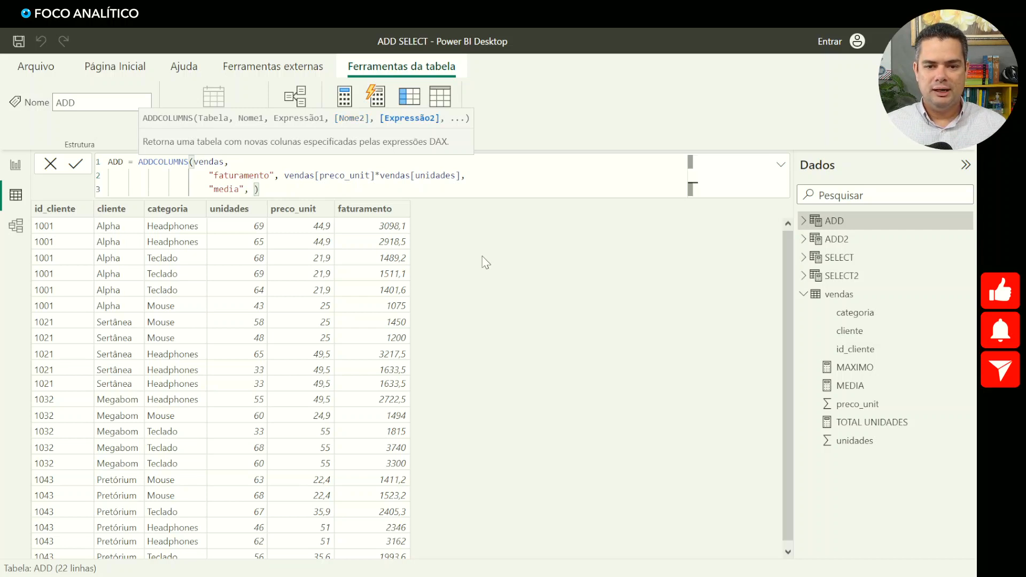
type("me")
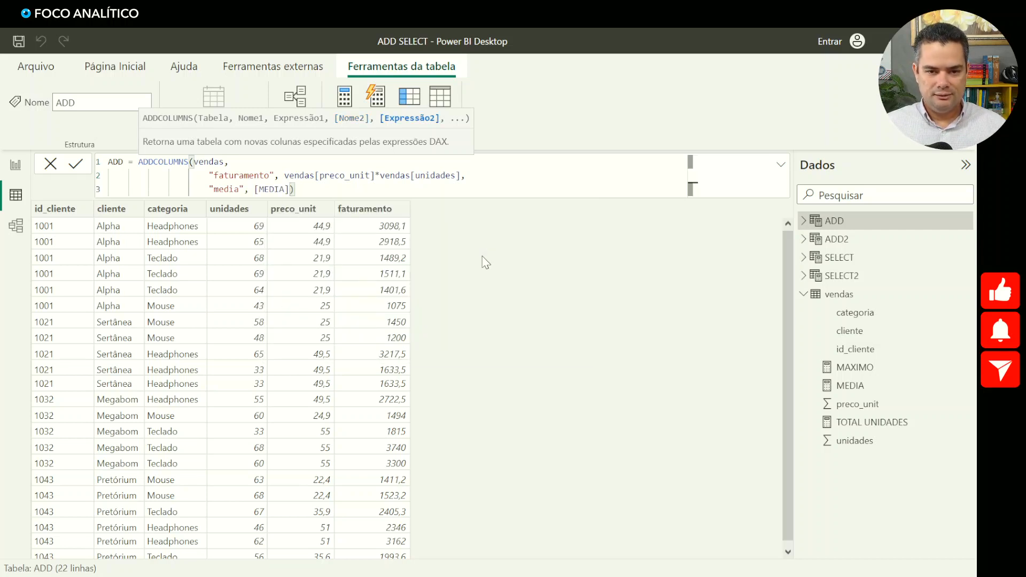
- Start another added column named "media 2" on a new line after [MEDIA] in the ADD formula
type(",")
key("shift+Return")
type("\"")
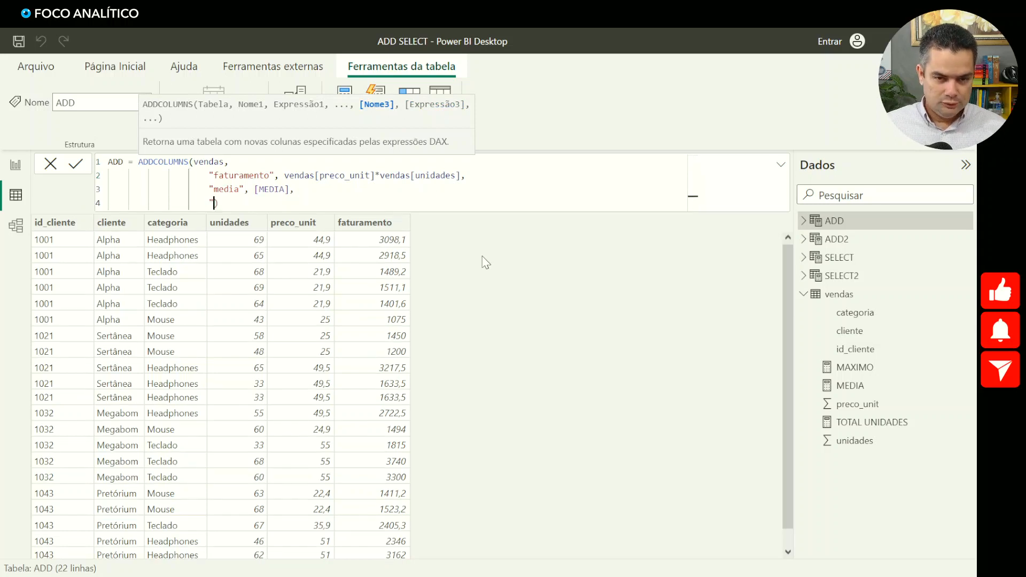
type("media 2\"")
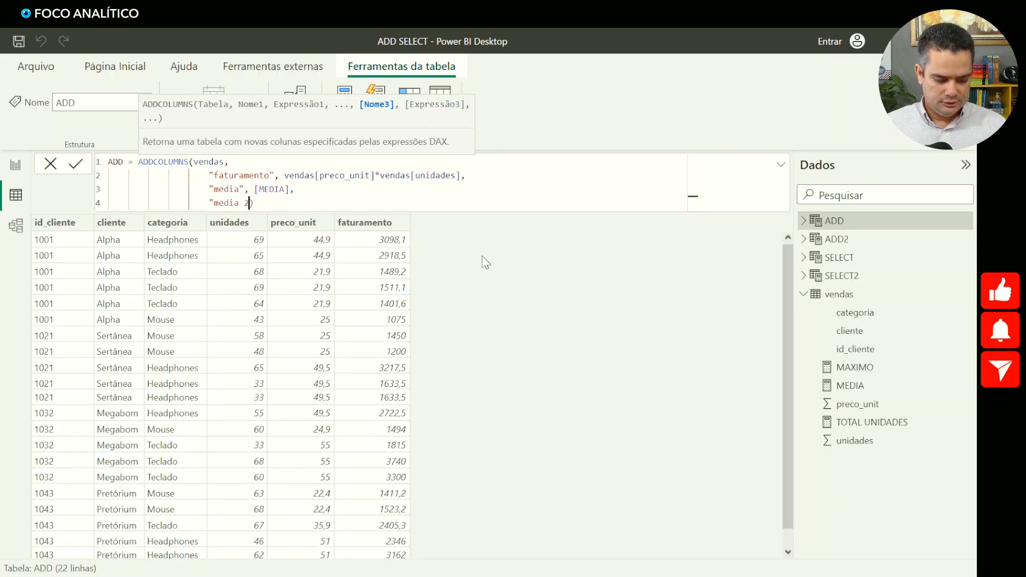
type(", ")
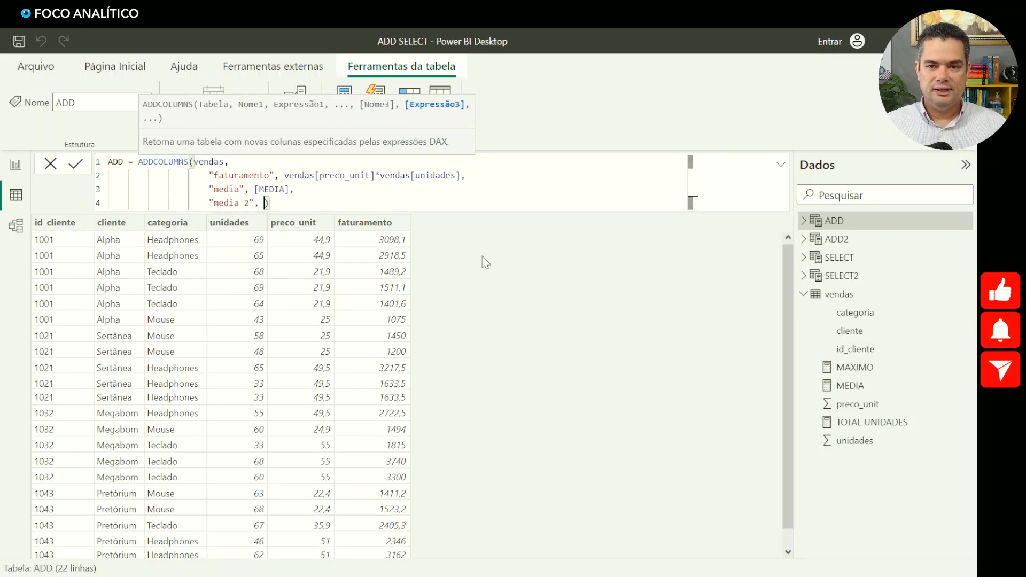
type("aver")
- Enter AVERAGE(vendas[unidades]) as the "media 2" expression in the ADD formula and commit it
key("Tab")
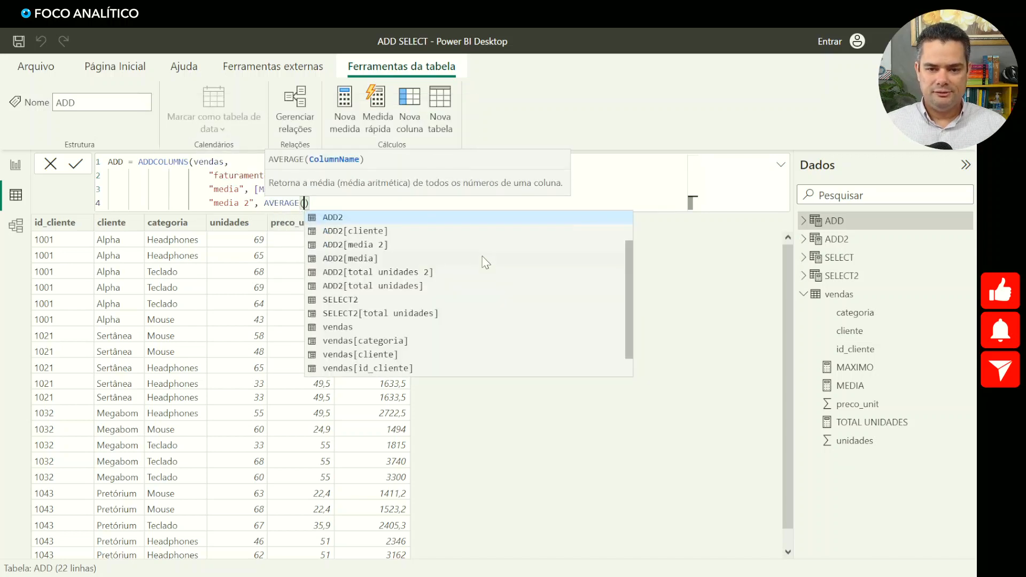
type("vendas")
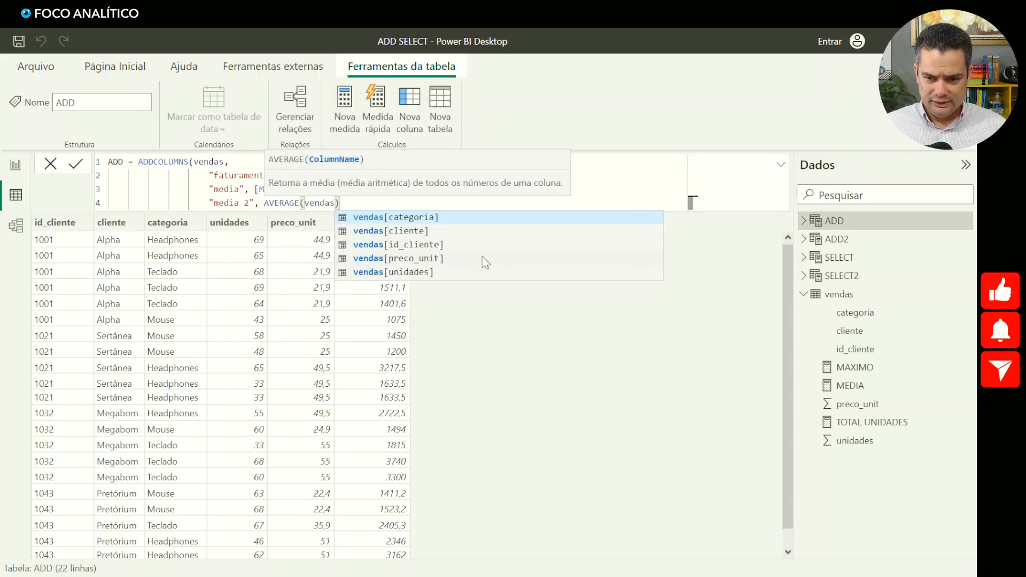
key("Down")
key("Down")
key("Down")
key("Down")
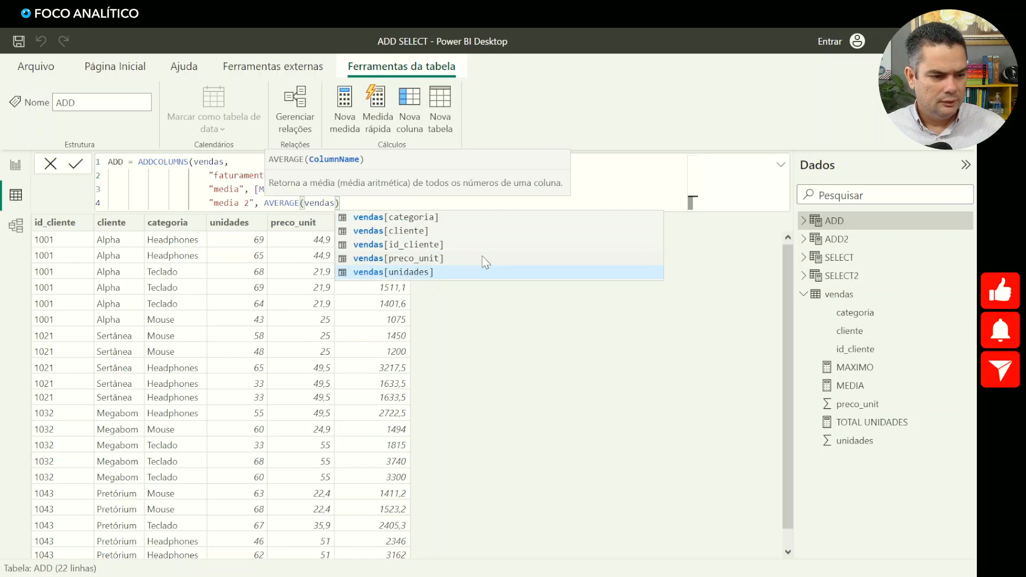
key("Tab")
type(")")
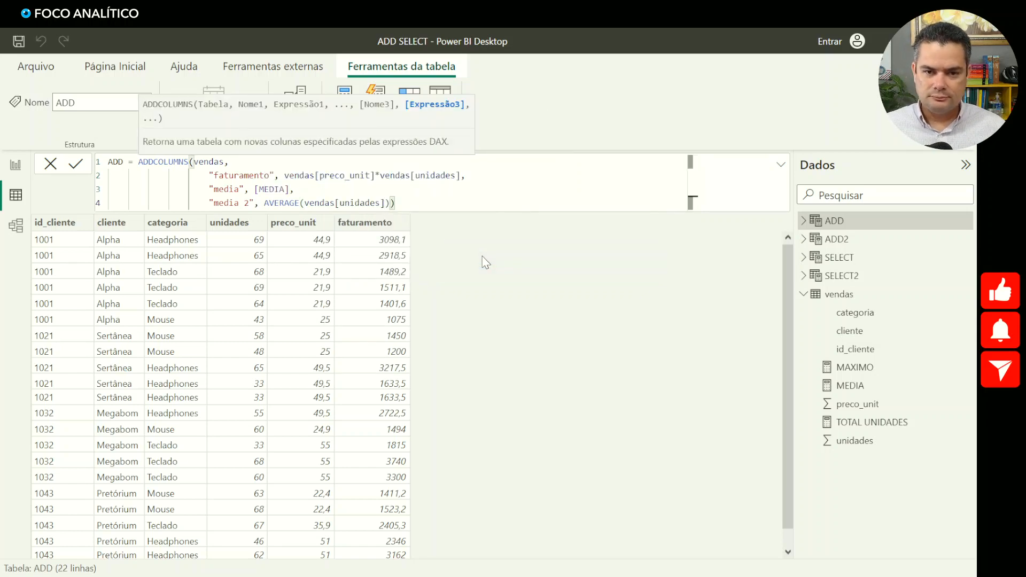
key("Return")
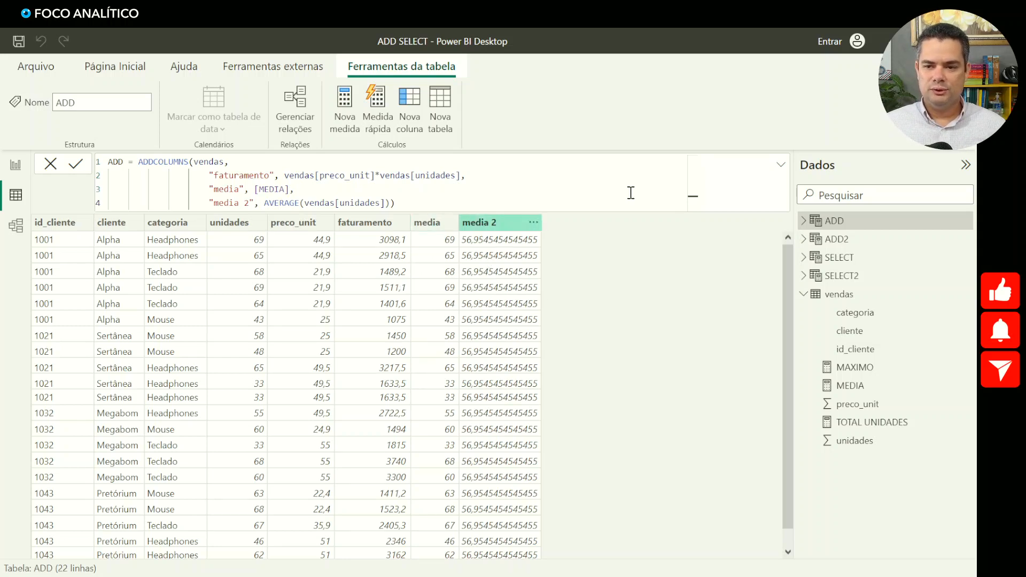
- Collapse the formula area and the vendas field list, and compare ADD2's per-client rows with the vendas source rows
left_click(781, 165)
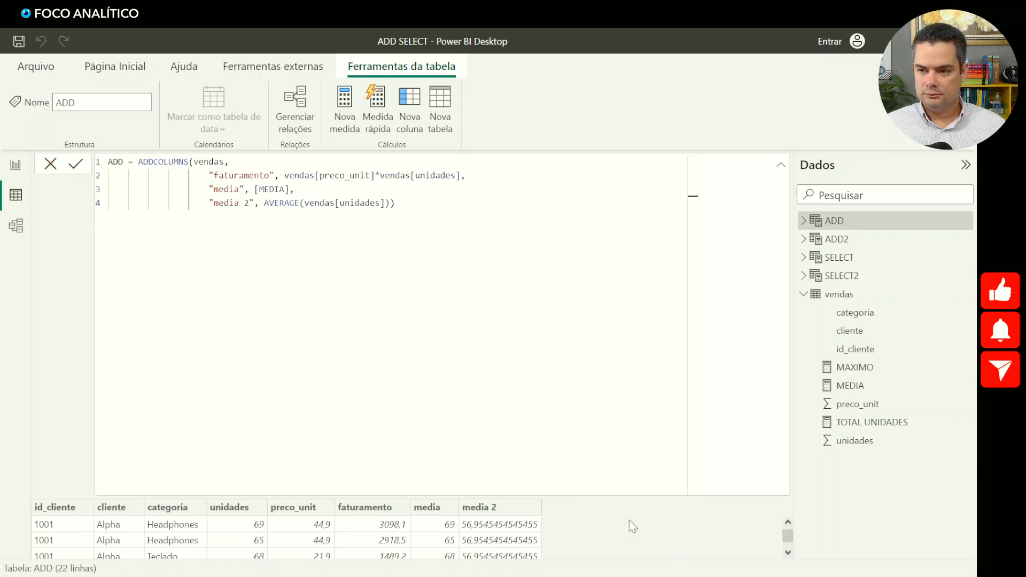
left_click(781, 166)
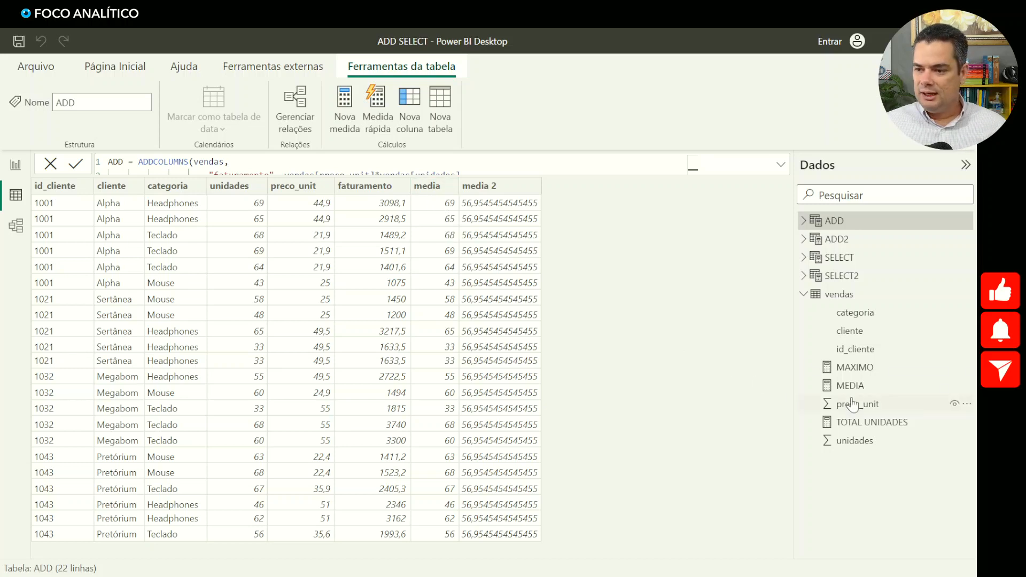
left_click(804, 294)
left_click(830, 244)
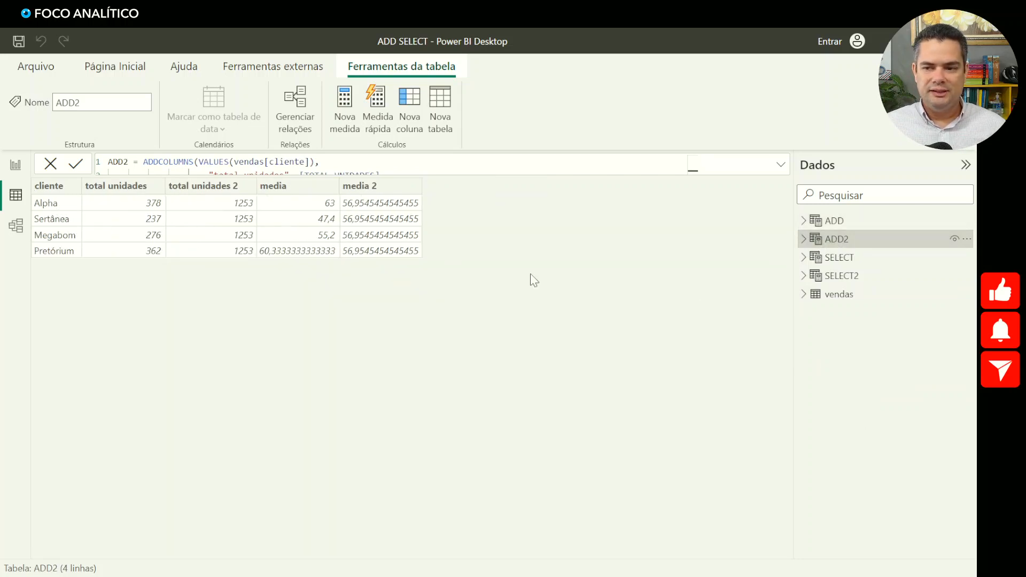
left_click(831, 295)
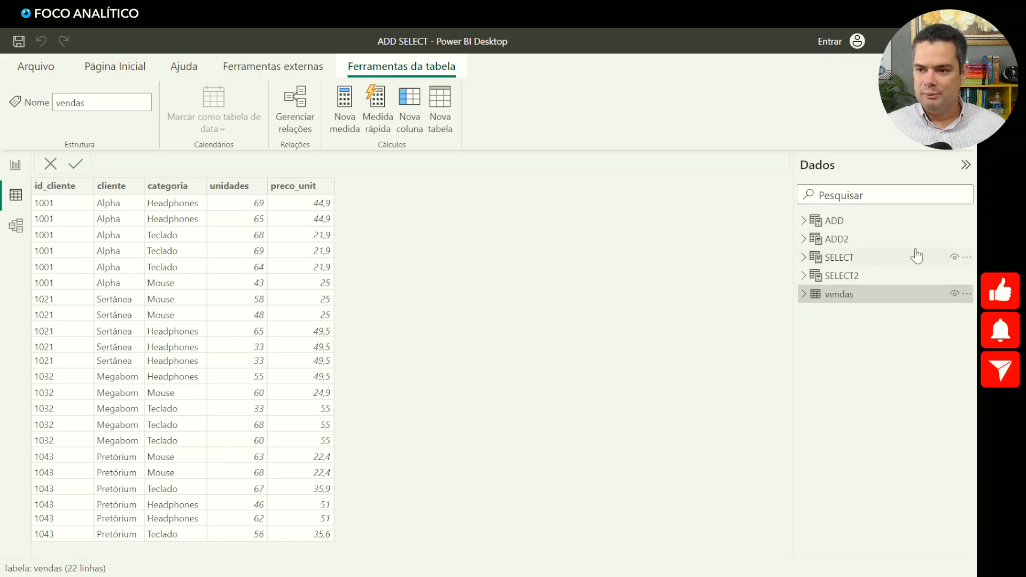
left_click(837, 240)
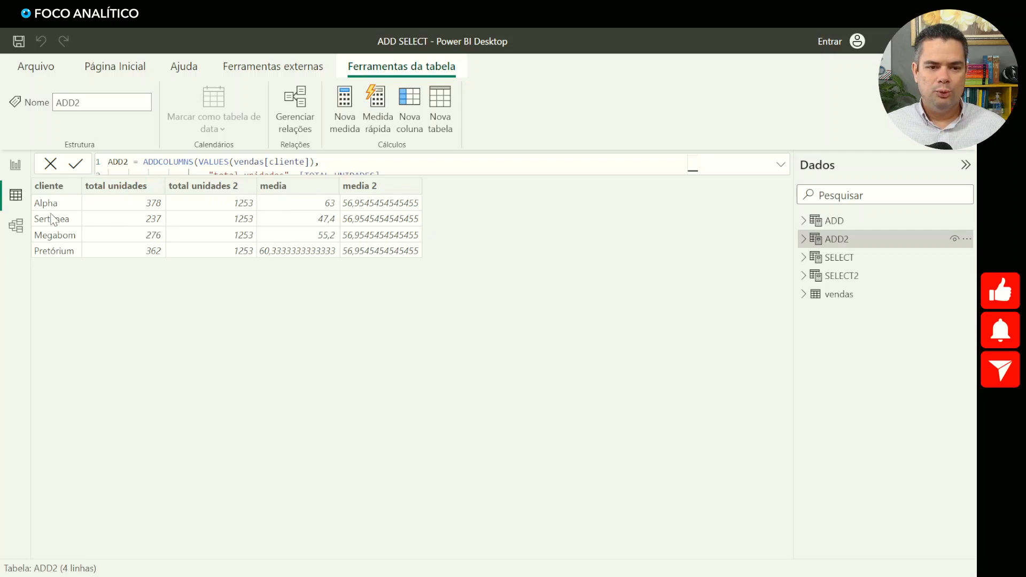
- Reopen ADD with its full formula shown and examine the AVERAGE(vendas[unidades]) expression against the "media 2" values across all rows
left_click(834, 223)
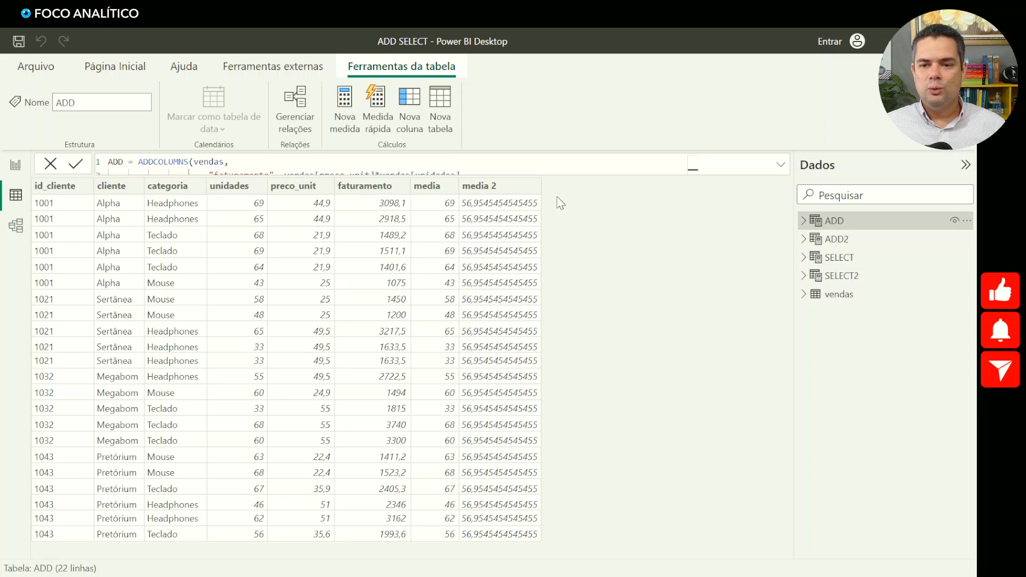
left_click(781, 165)
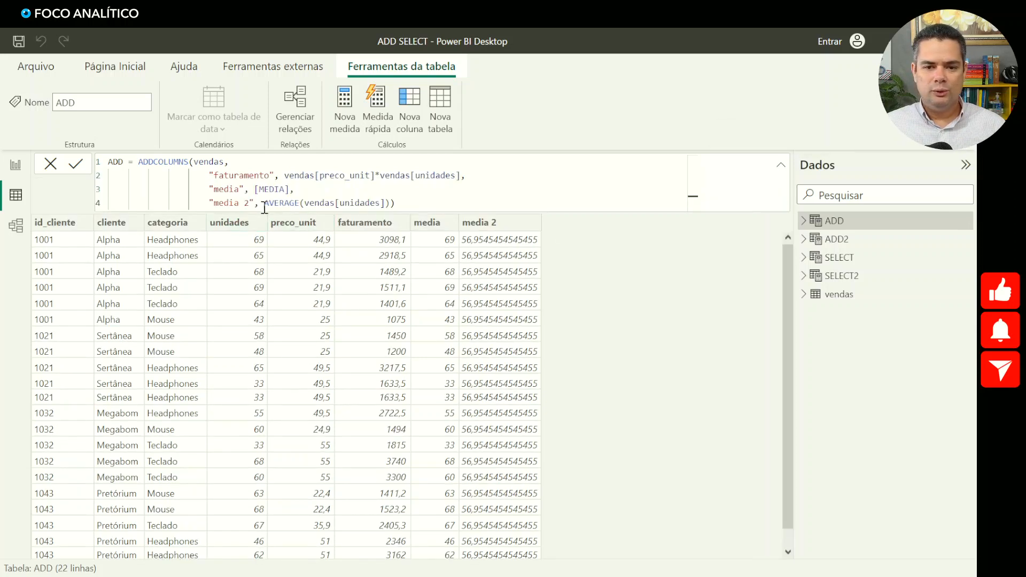
left_click_drag(264, 203, 385, 203)
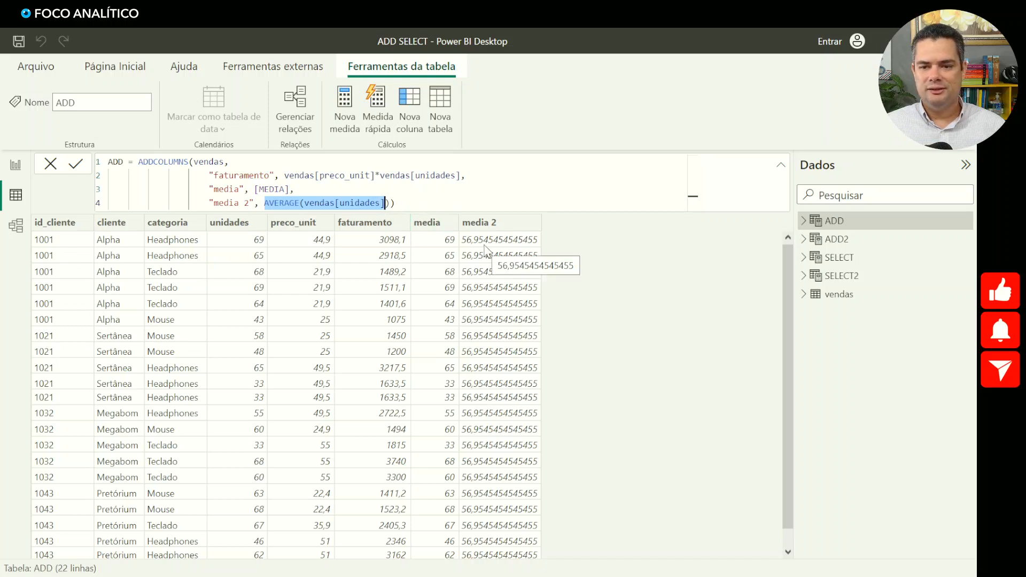
scroll(486, 250, "down", 1)
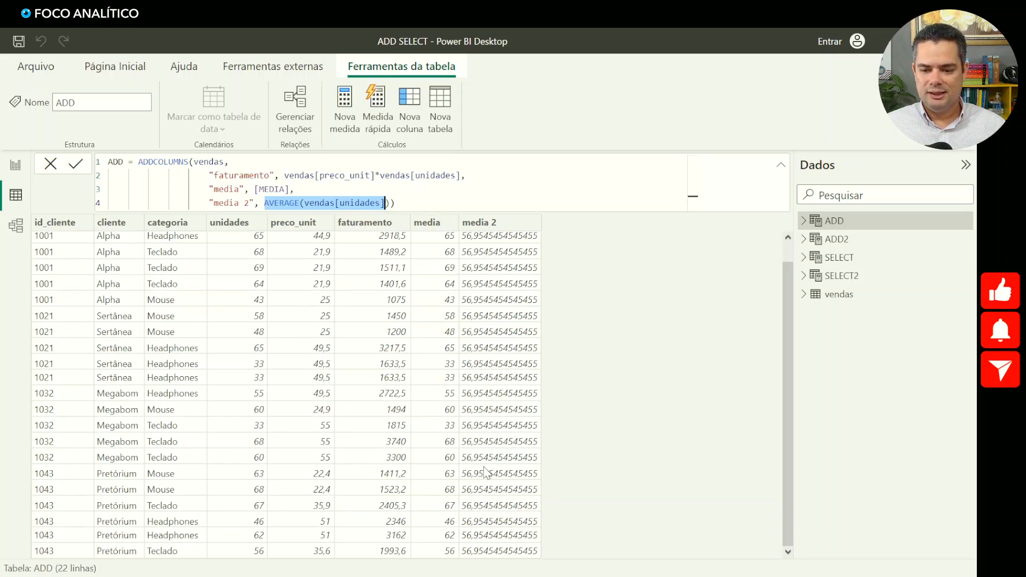
scroll(501, 529, "up", 1)
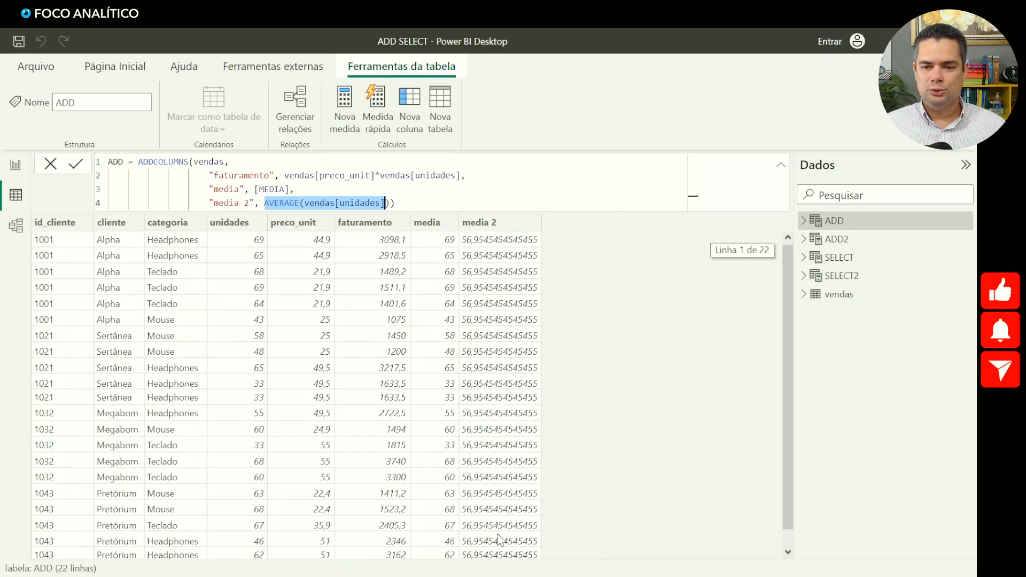
left_click(425, 205)
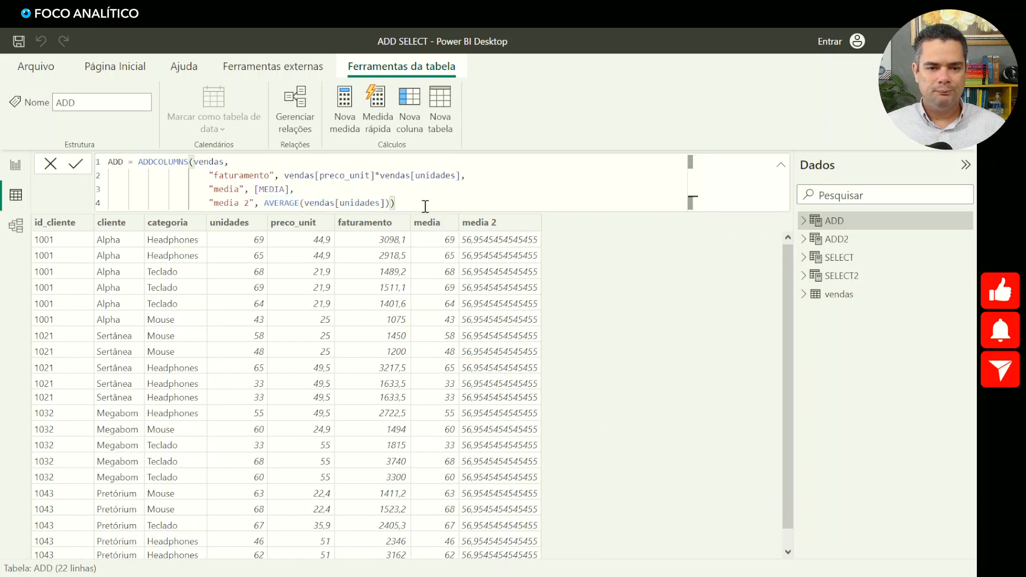